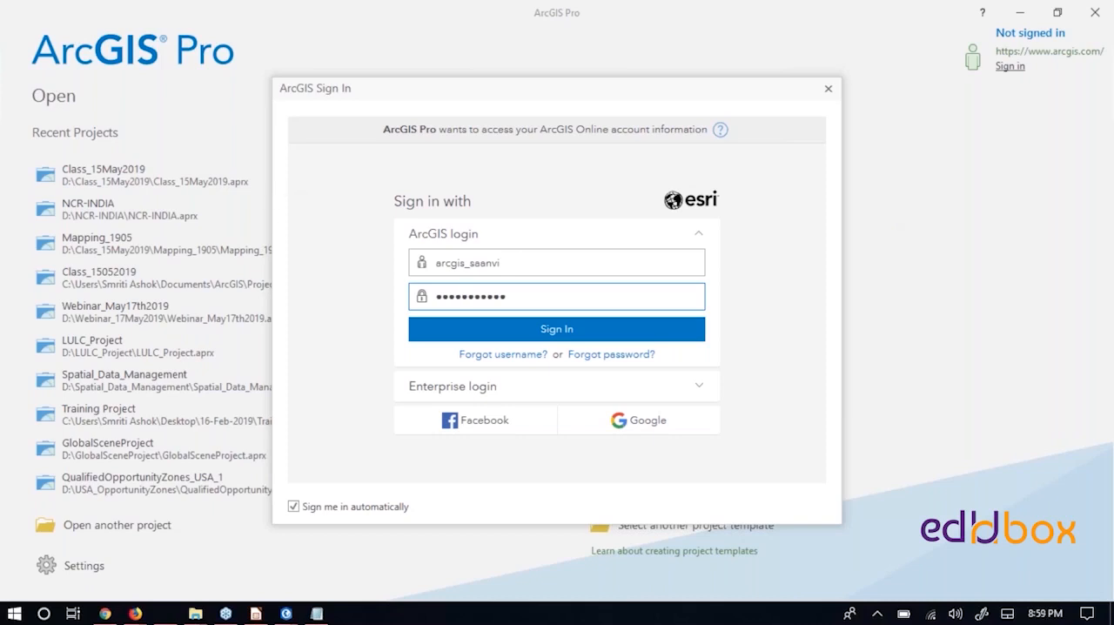
- Try to sign in with the credentials already filled in and turn off automatic sign-in
click(562, 331)
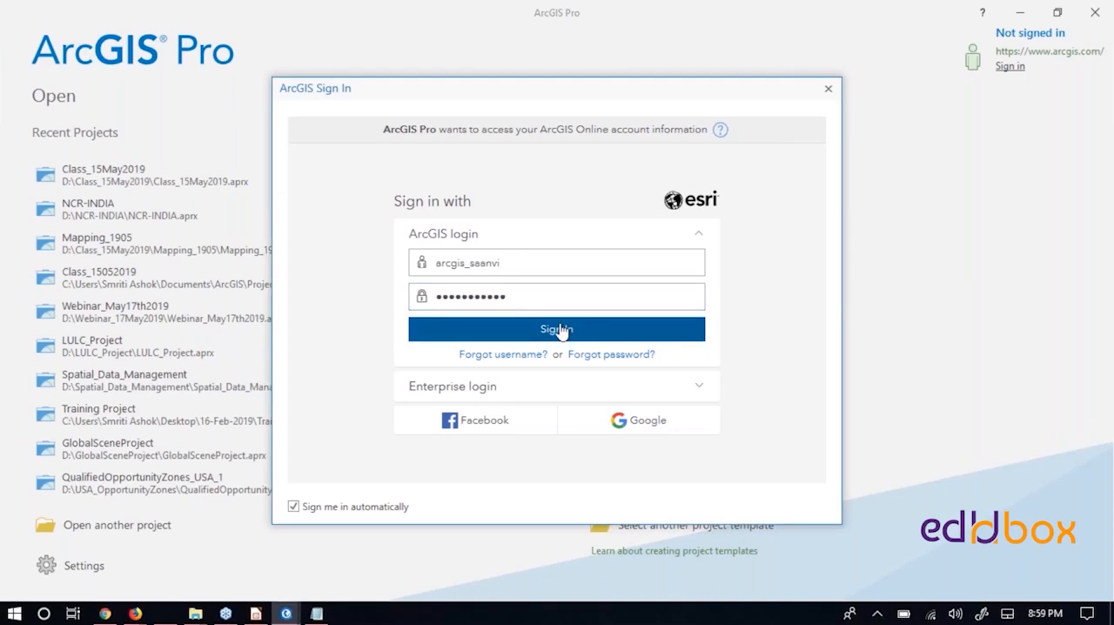
click(293, 505)
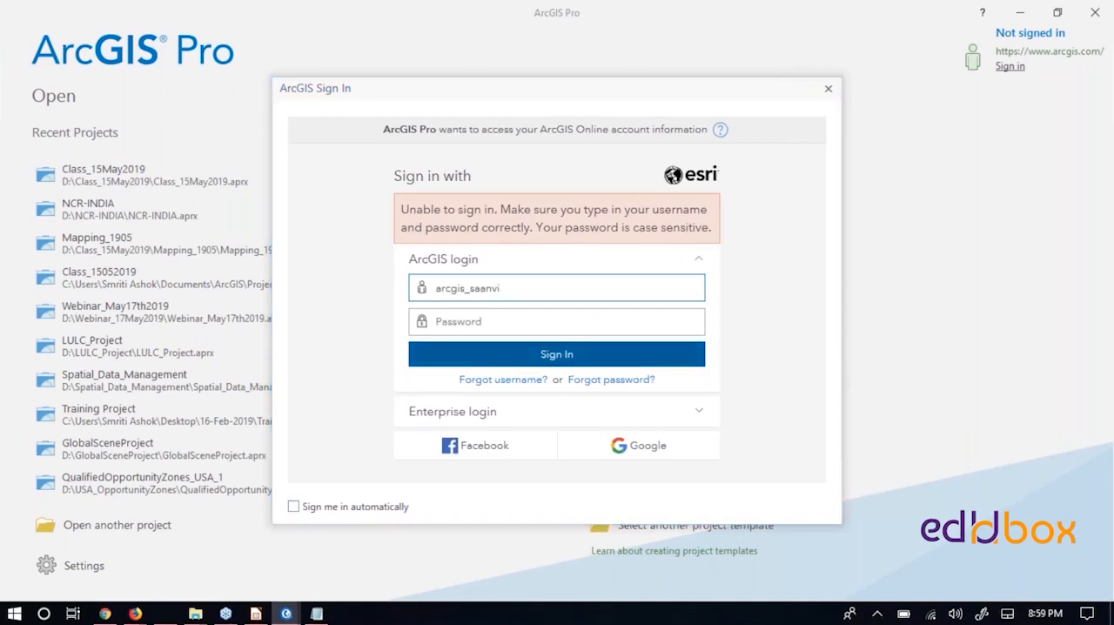
- Check the password in the ArcGIS Pro Login Details email and switch to the Notepad window
key(alt+Tab)
key(alt+Tab)
drag(293, 308, 487, 321)
key(alt+Tab)
key(alt+Tab)
key(alt+Tab)
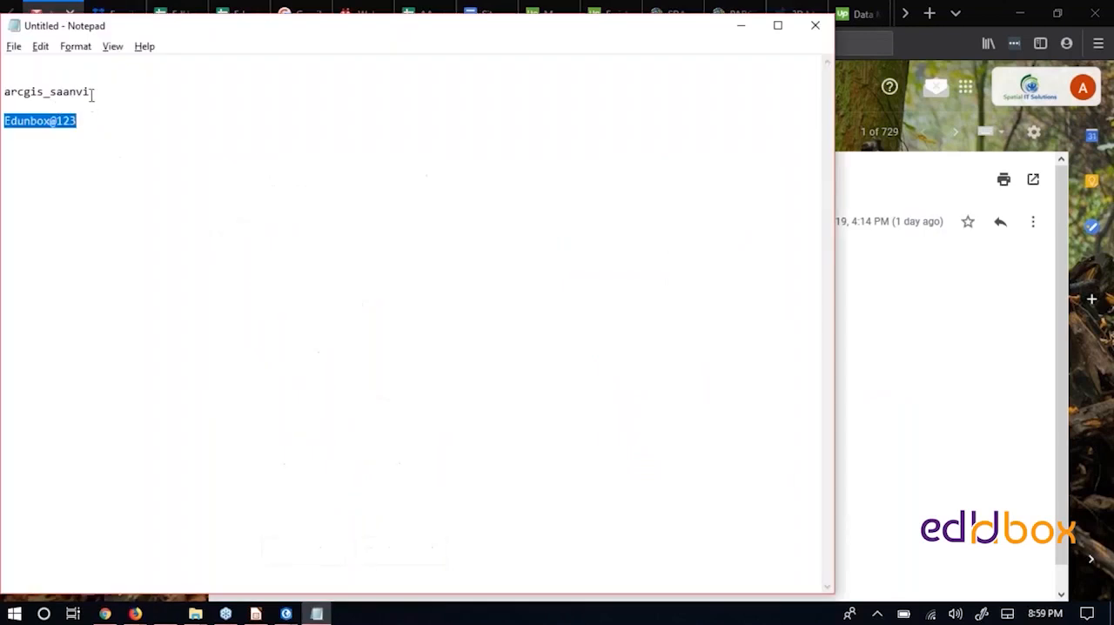
- Copy the username from Notepad and re-enter it in the ArcGIS sign-in form
drag(90, 92, 5, 92)
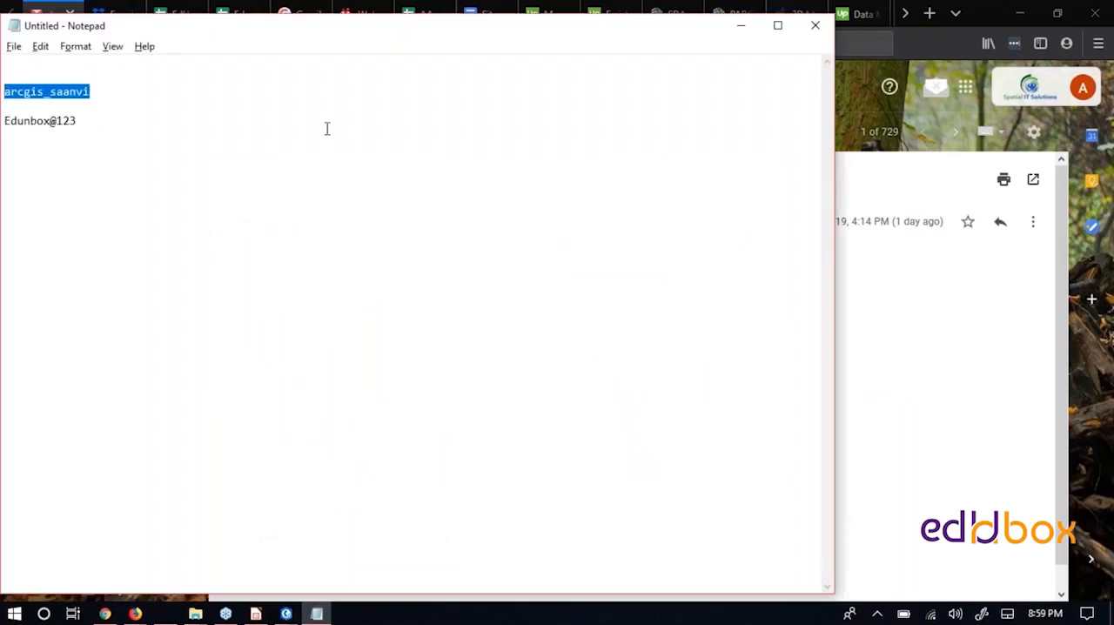
key(alt+Tab)
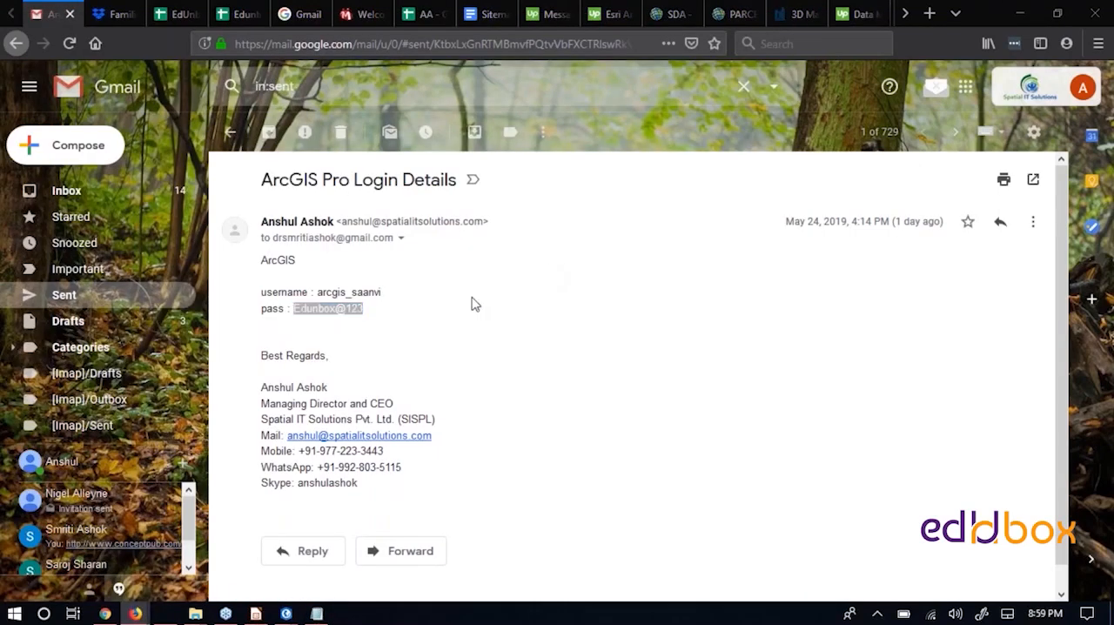
key(alt+Tab)
key(alt+Tab)
drag(519, 291, 363, 293)
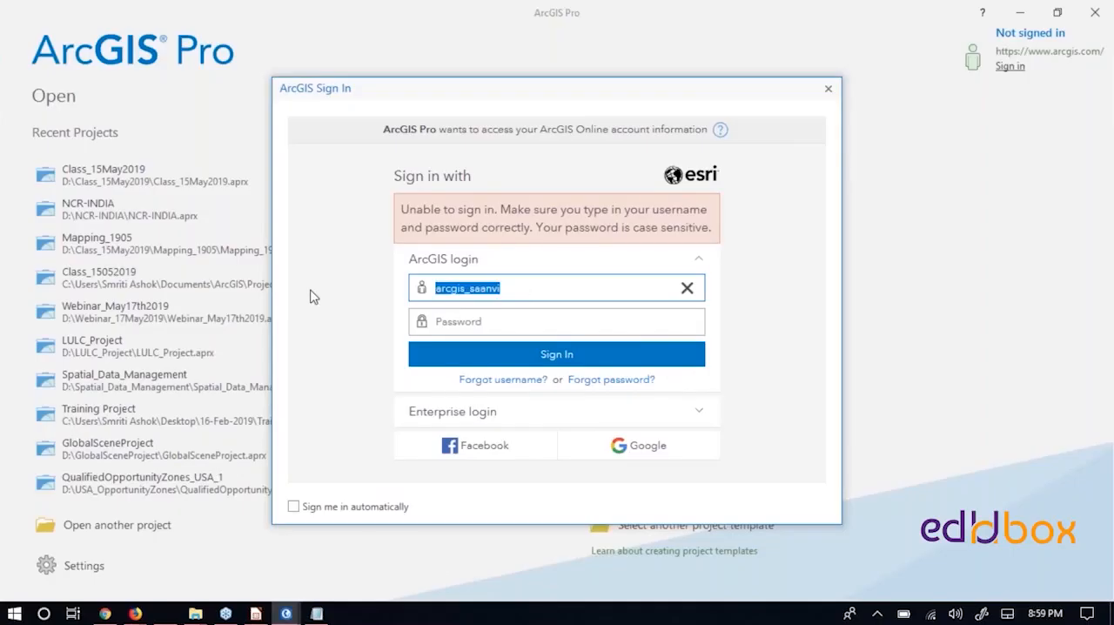
- Copy the account password from Notepad into the ArcGIS password field and sign in
key(Tab)
key(Tab)
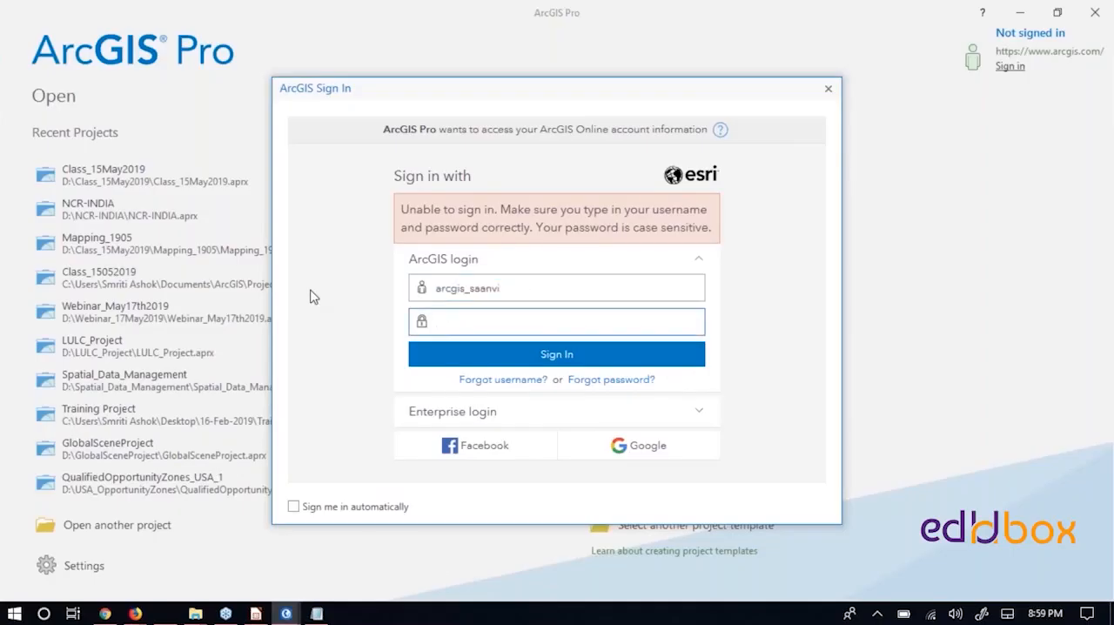
key(alt+Tab)
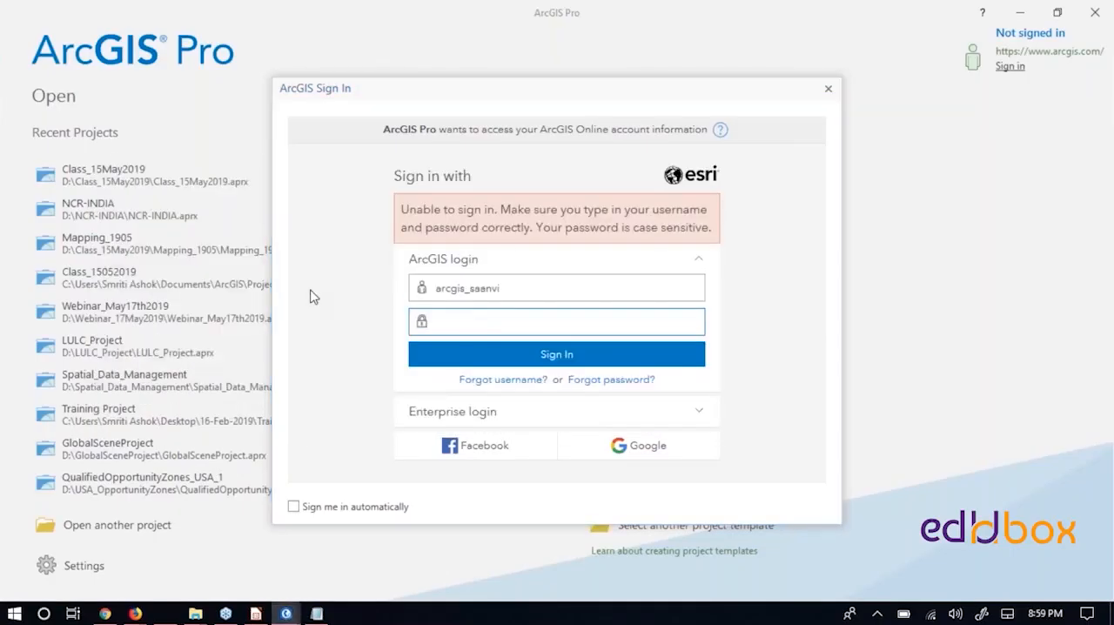
key(alt+Tab)
drag(84, 123, 52, 123)
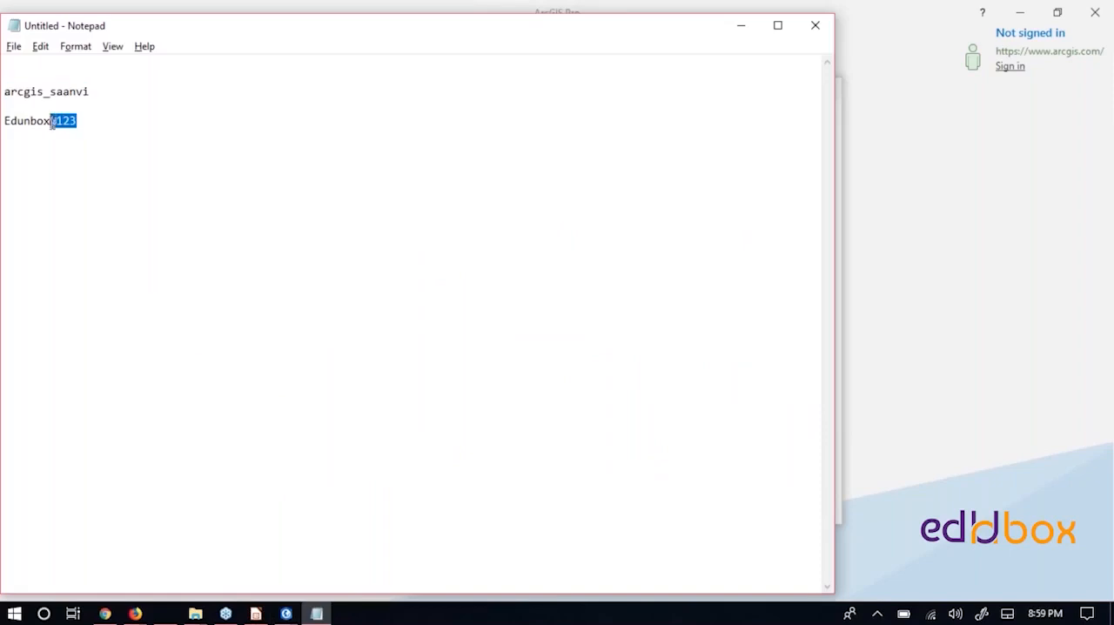
click(86, 126)
double_click(52, 121)
click(52, 121)
double_click(51, 121)
key(alt+Tab)
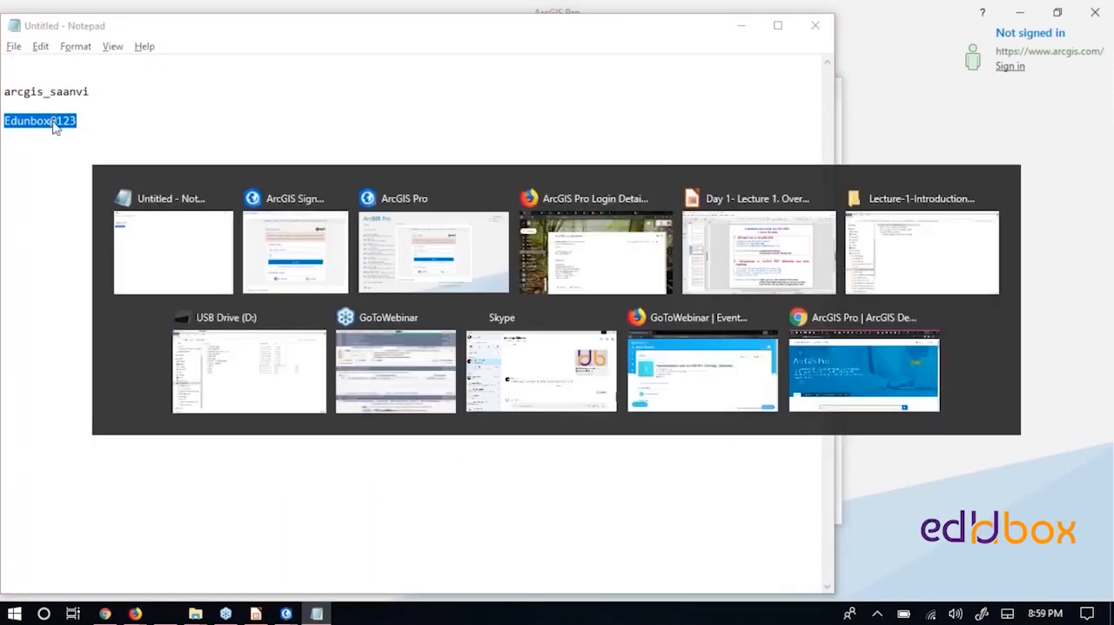
key(ctrl+v)
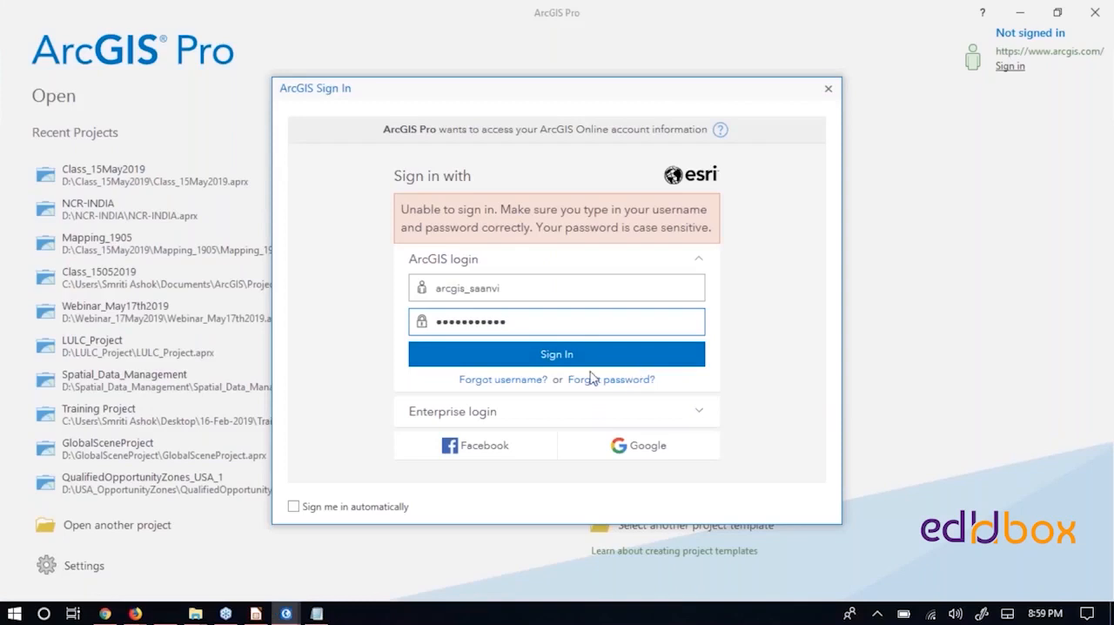
click(557, 364)
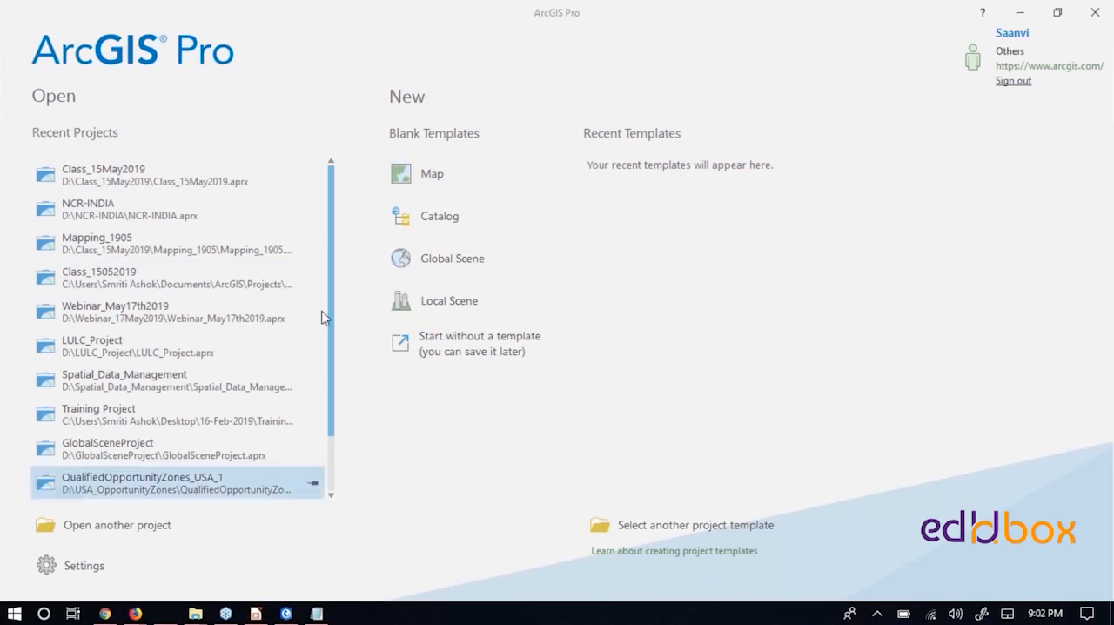
- Start a new project from the blank Map template and name it Class25052019
scroll(261, 187, down, 1)
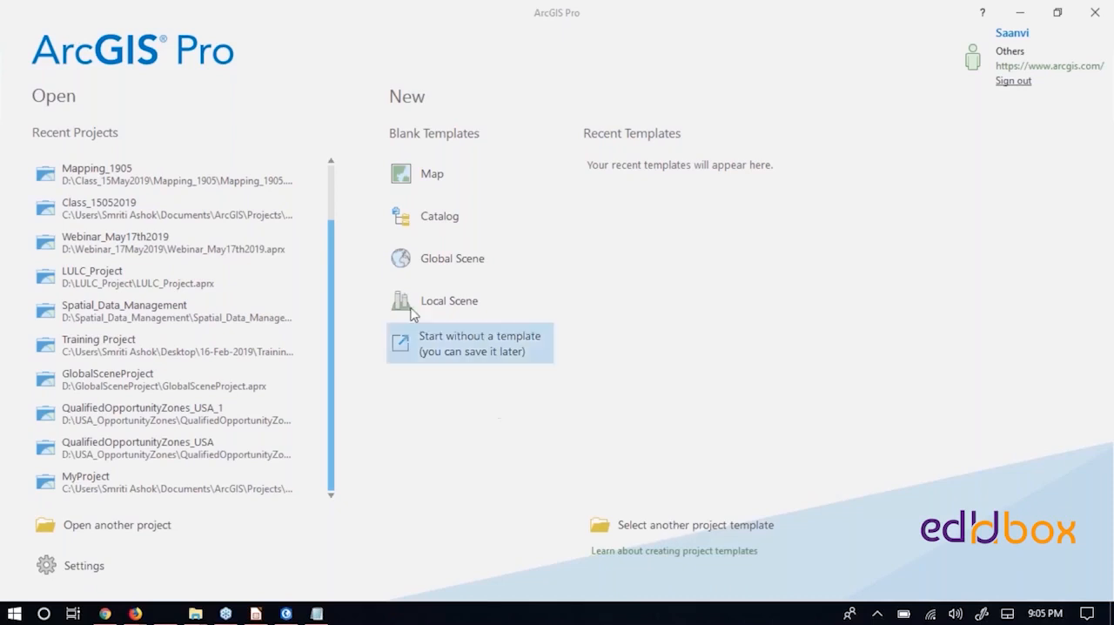
click(412, 180)
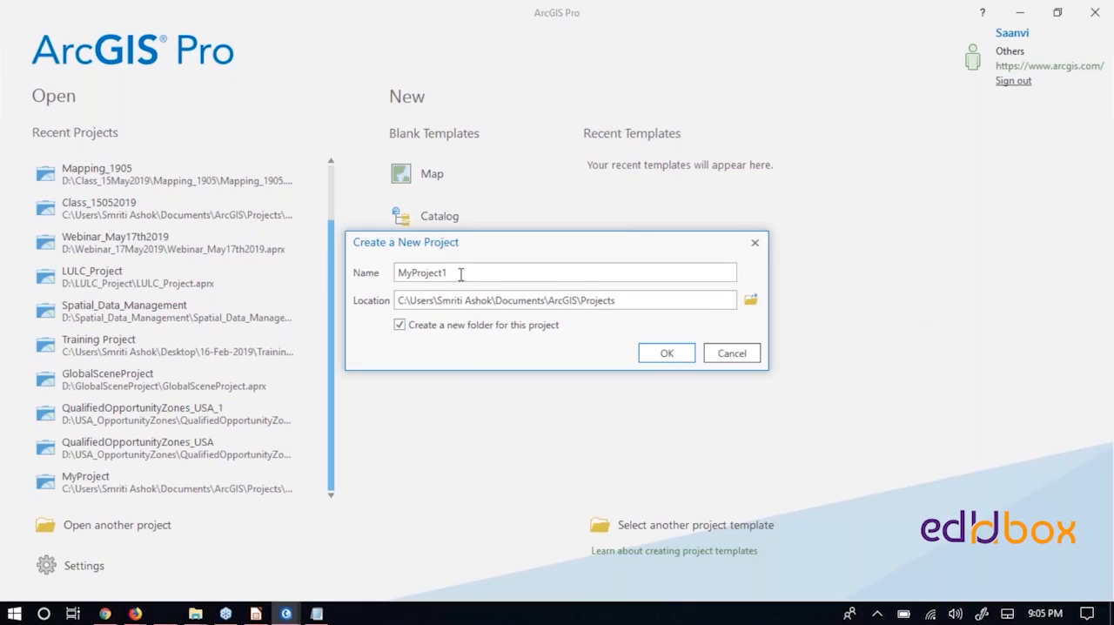
double_click(407, 273)
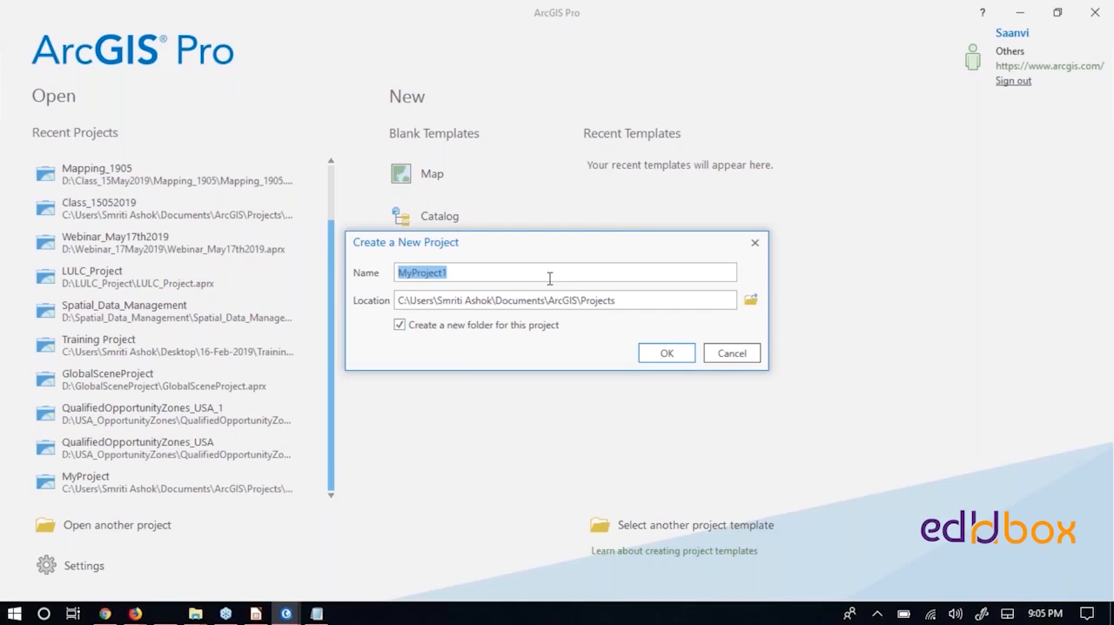
text(Claa)
key(BackSpace)
text(ss)
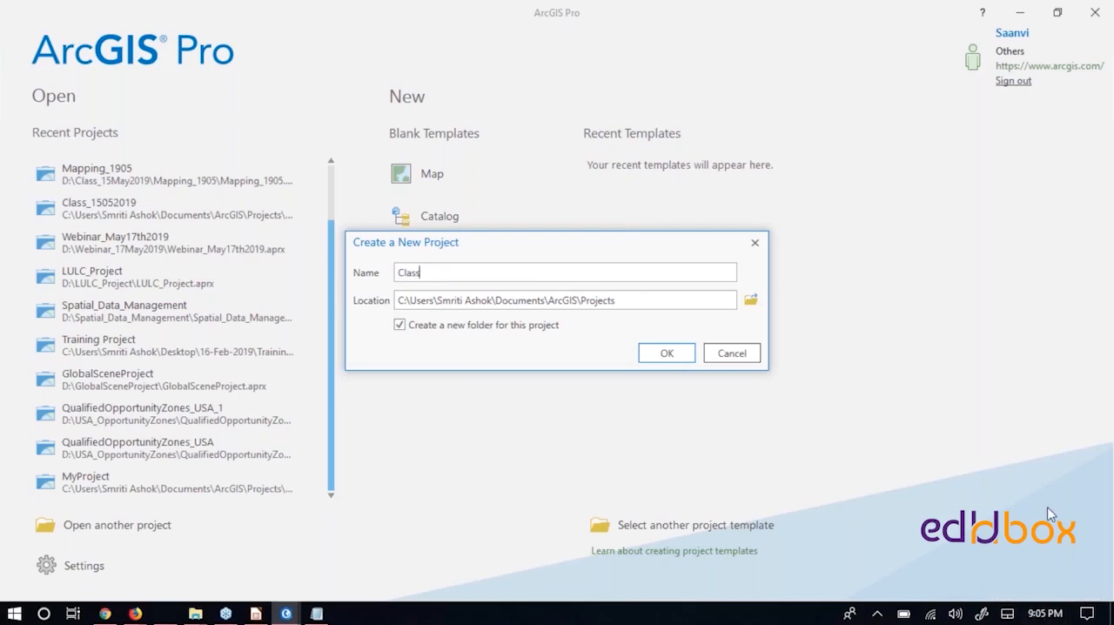
text(25052019)
click(750, 301)
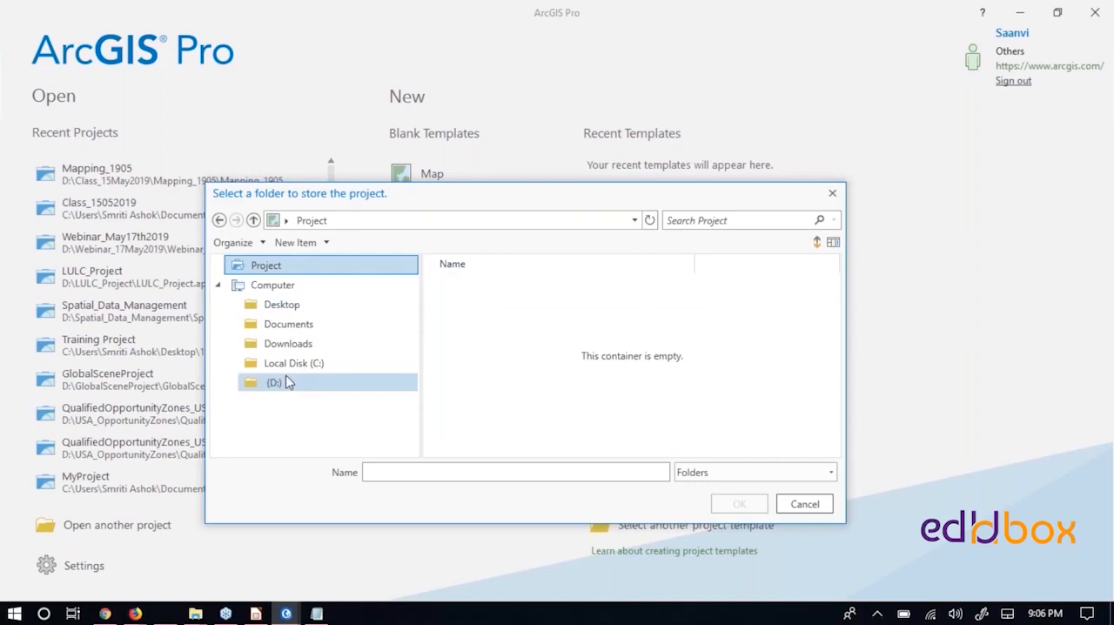
click(262, 383)
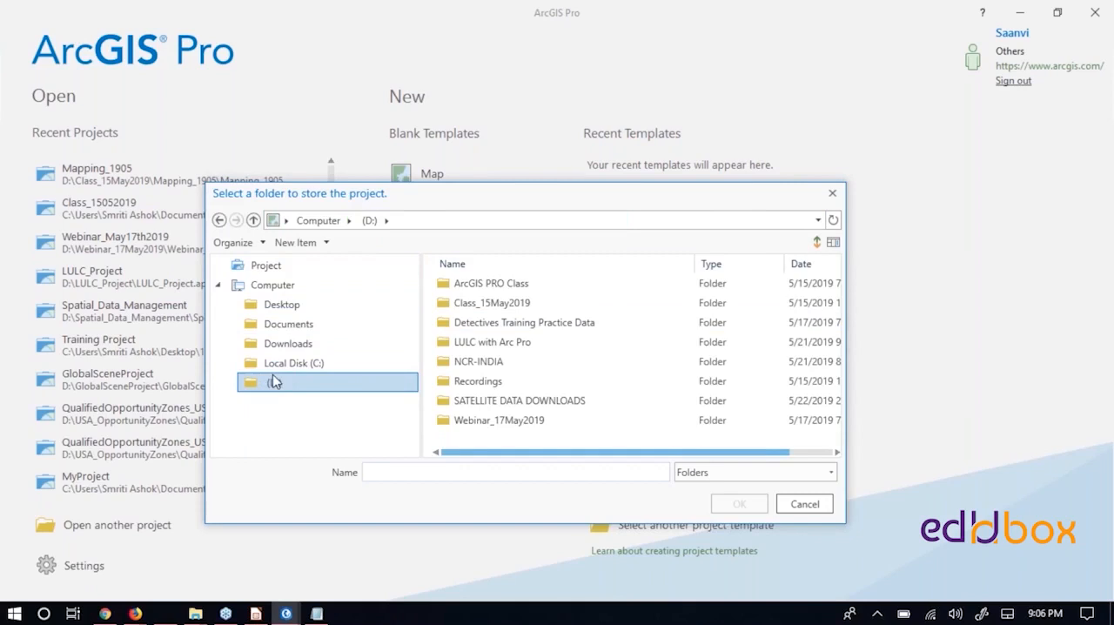
drag(684, 199, 715, 221)
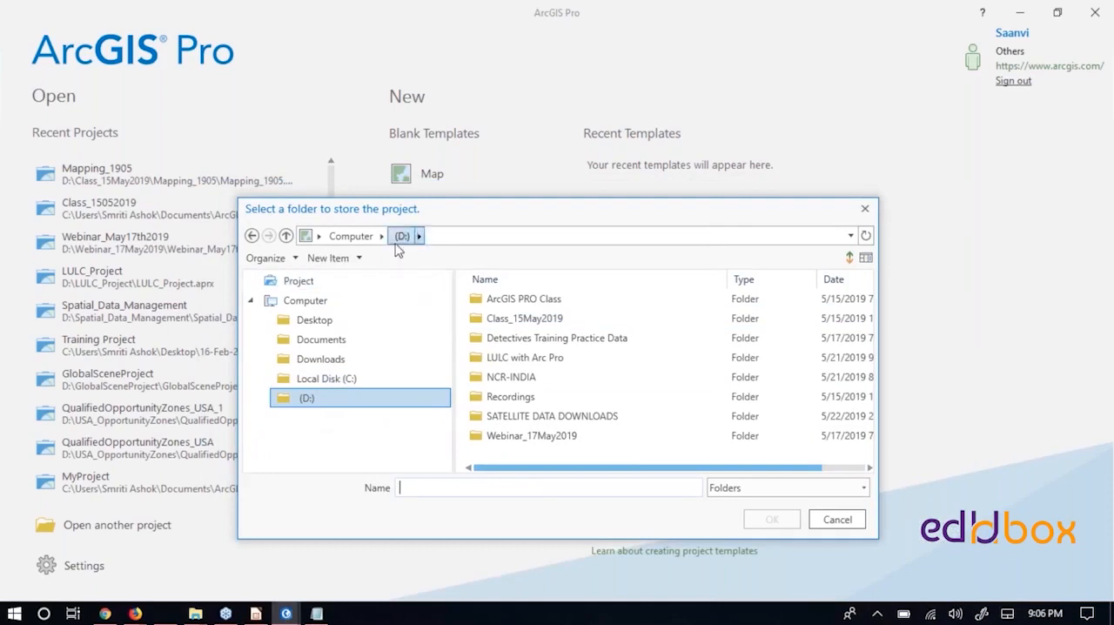
click(302, 401)
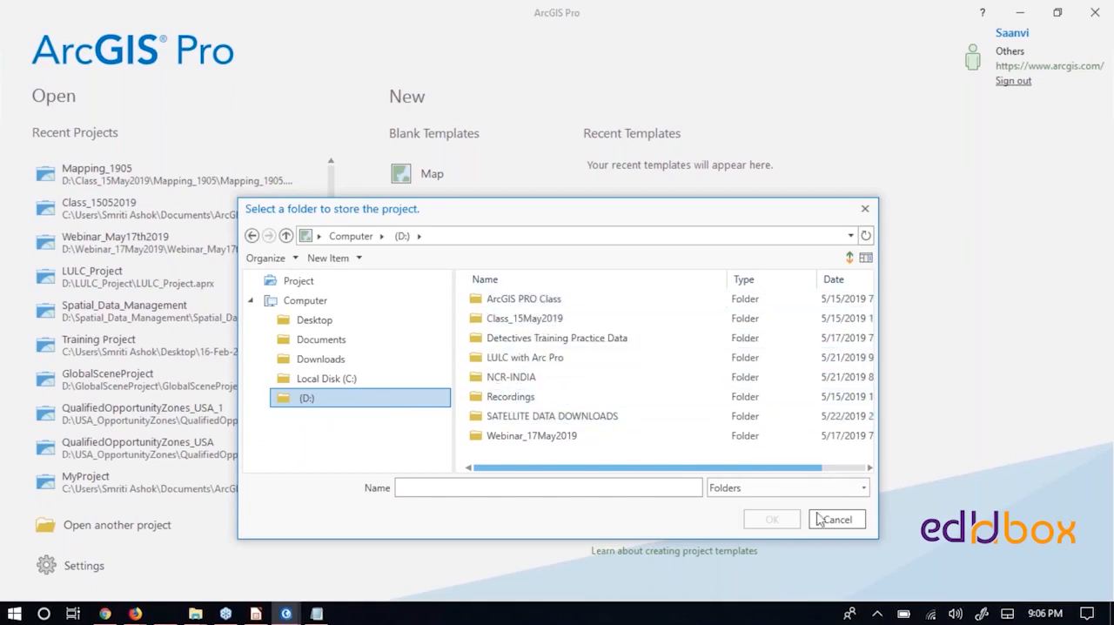
click(338, 380)
click(319, 396)
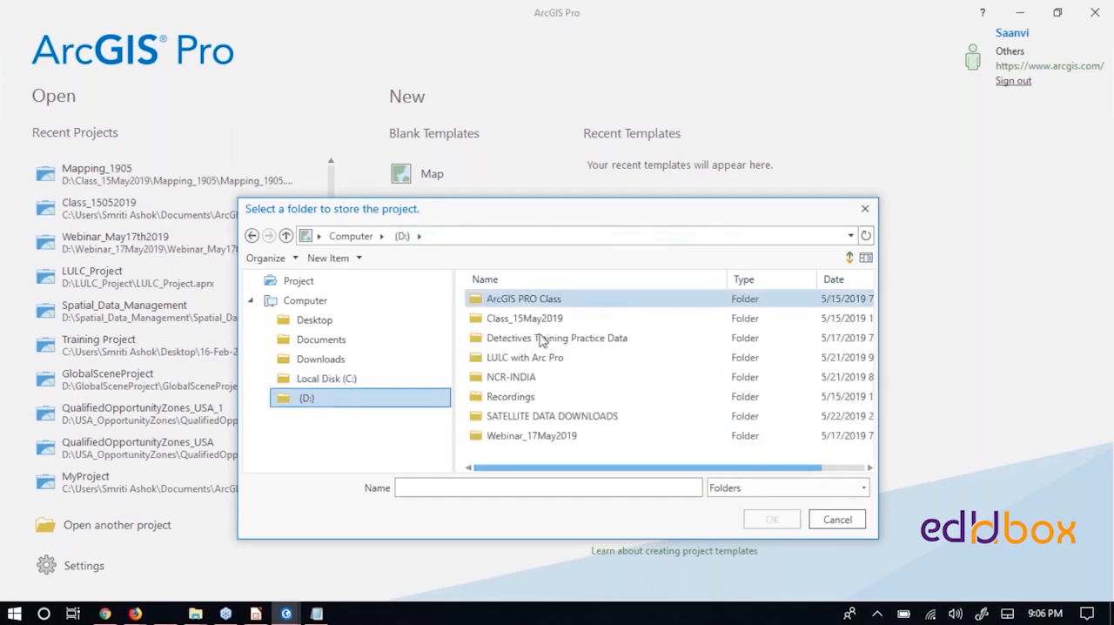
click(359, 259)
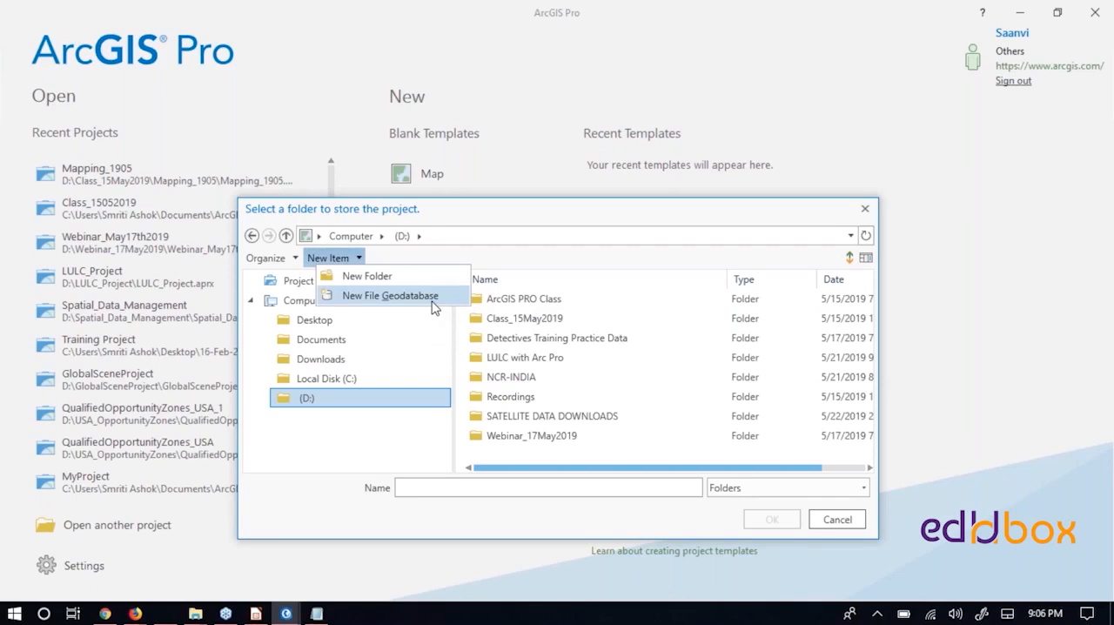
click(837, 519)
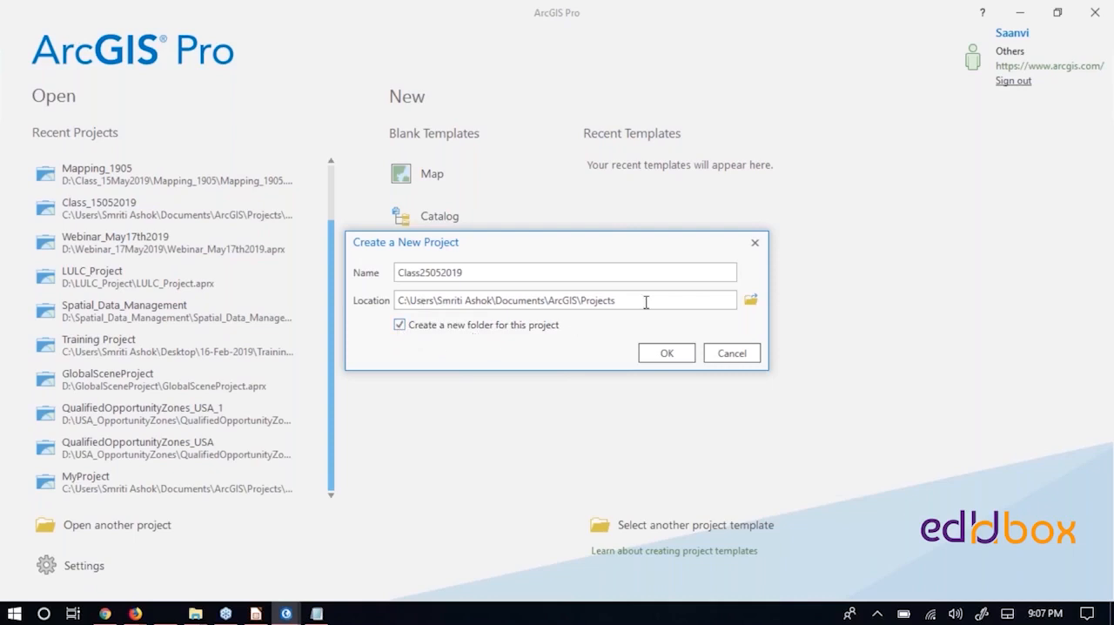
- Turn off the option to create a new folder for this project
drag(646, 302, 396, 300)
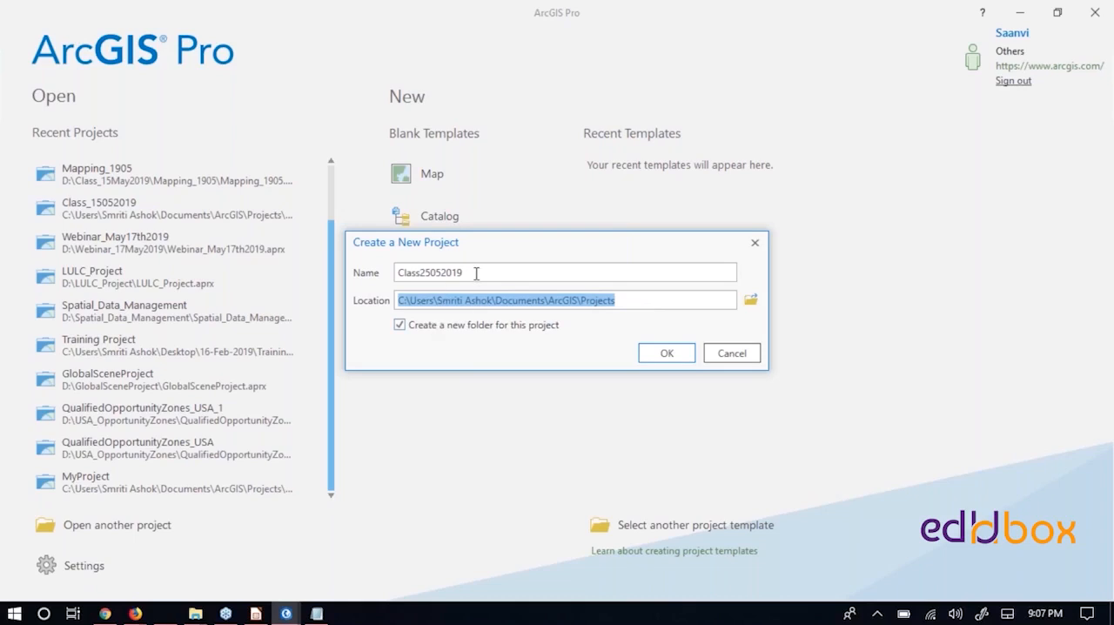
drag(475, 273, 397, 277)
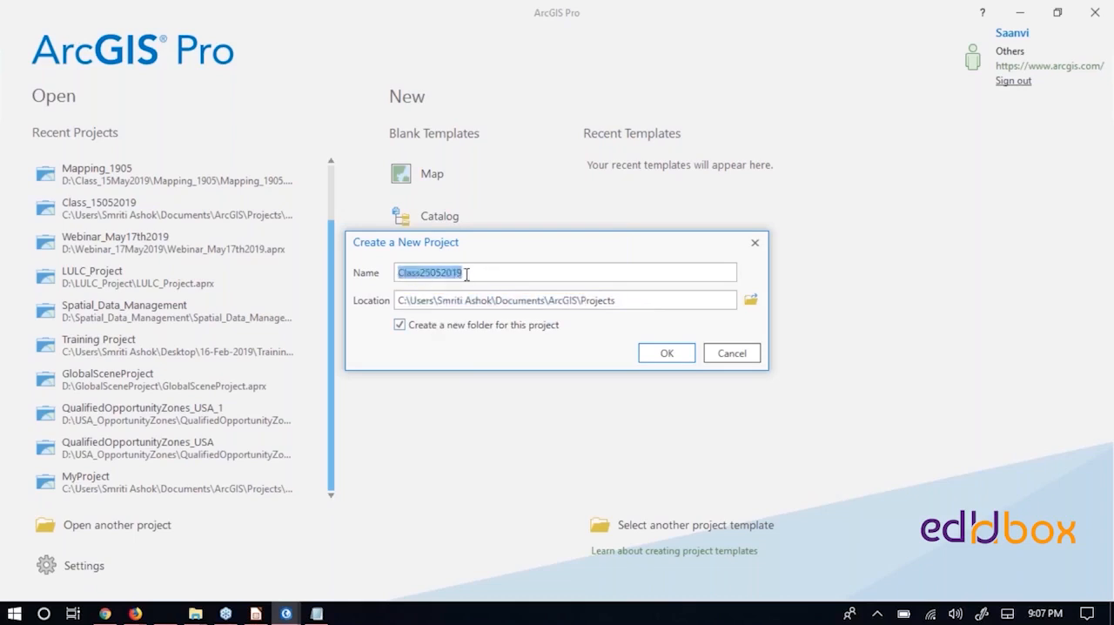
click(400, 325)
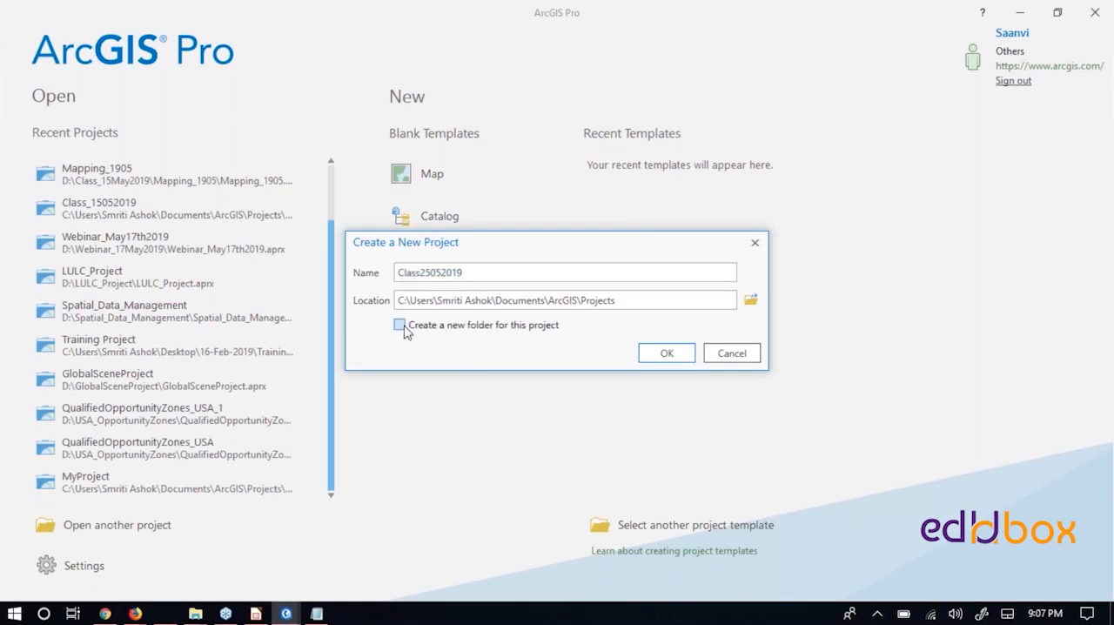
- Browse for the project's storage location and open the D: drive
click(750, 300)
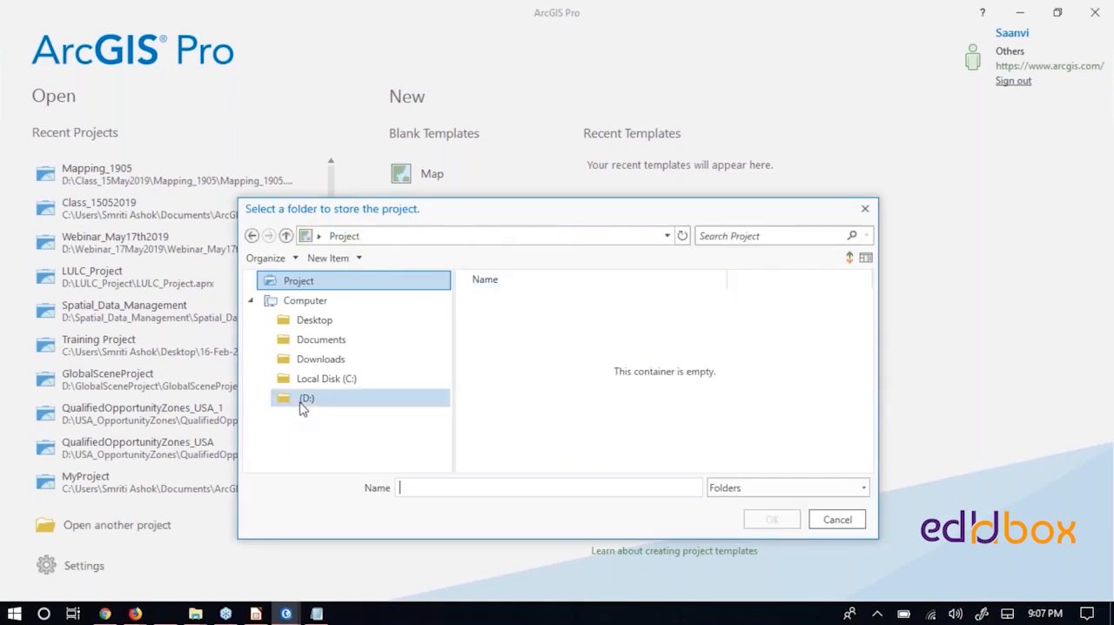
click(305, 400)
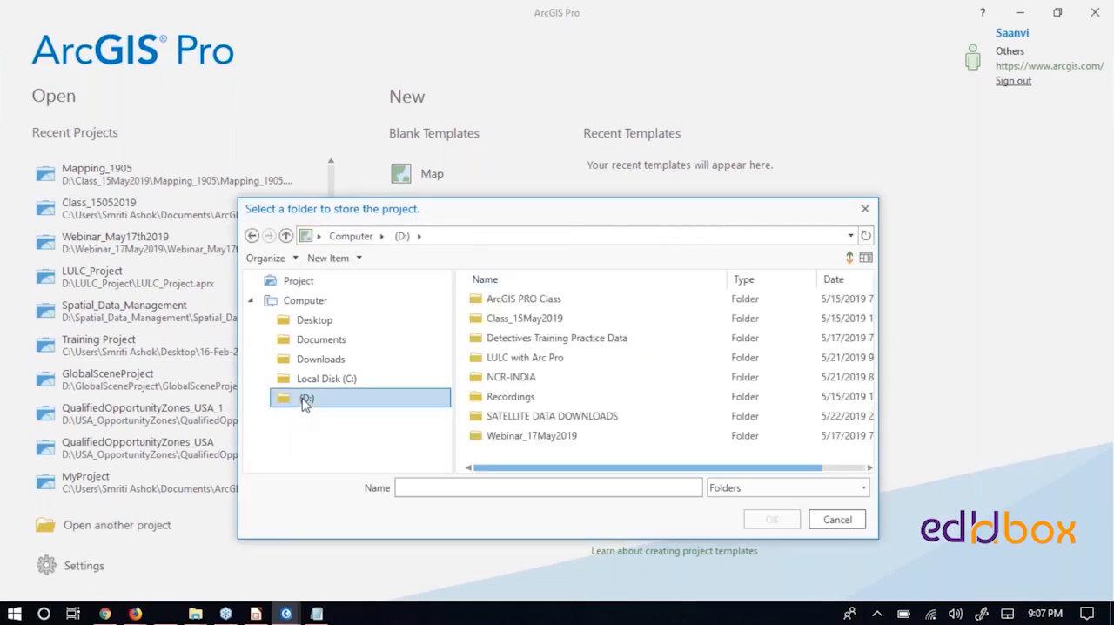
click(311, 383)
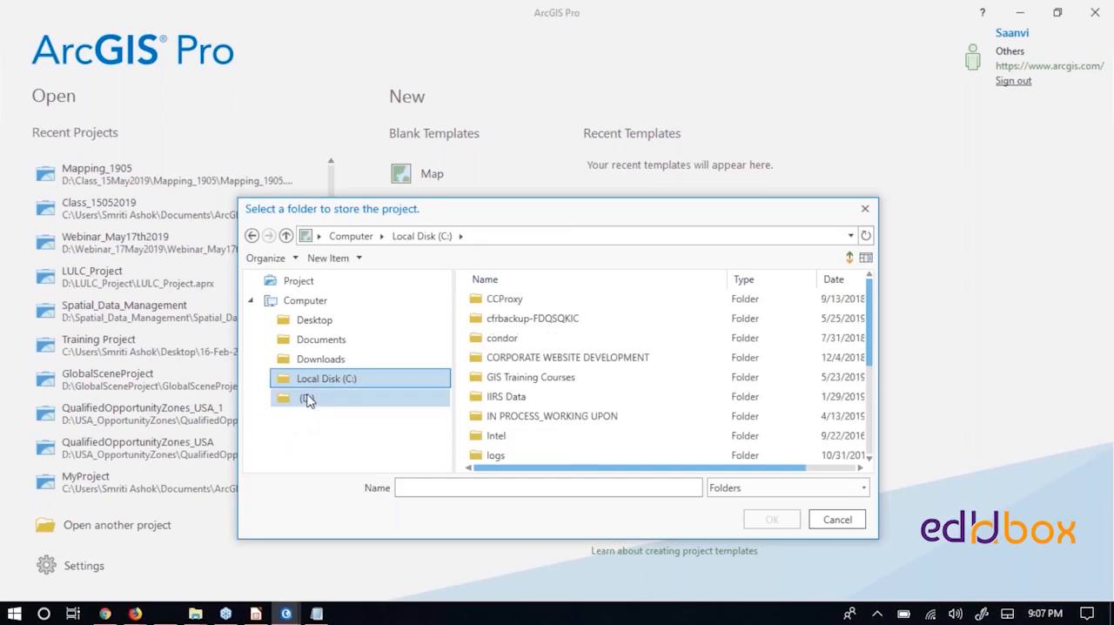
click(308, 400)
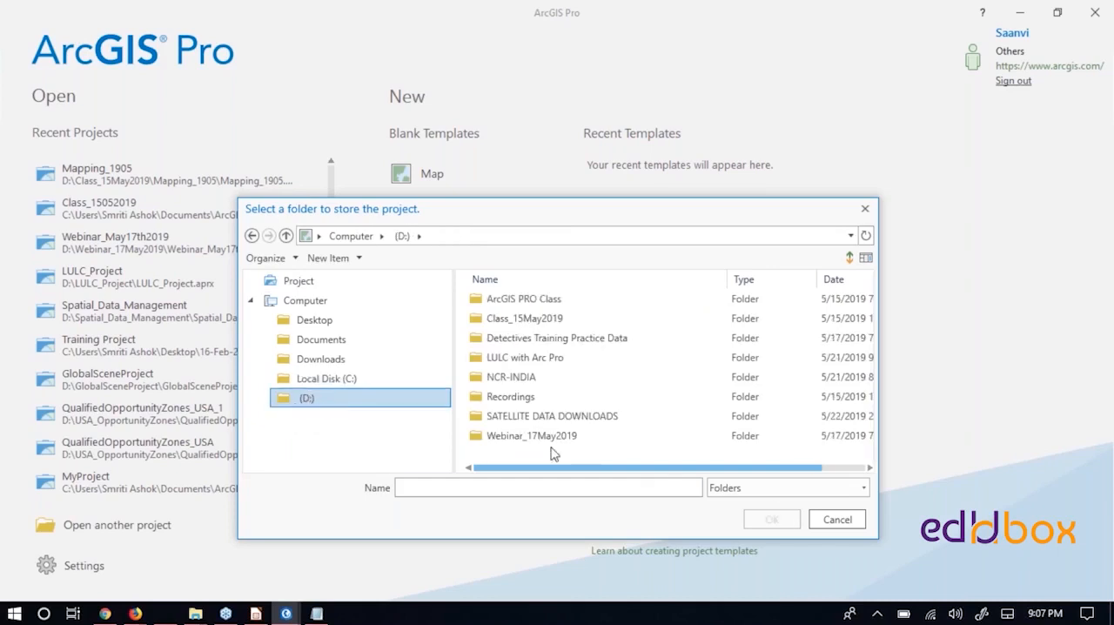
click(327, 384)
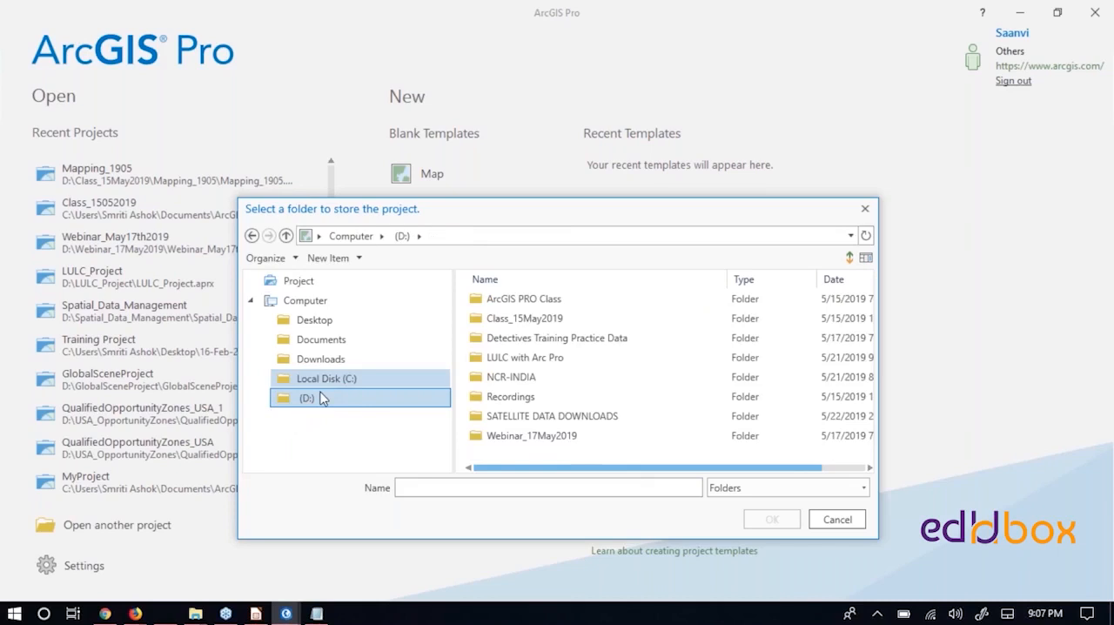
click(319, 399)
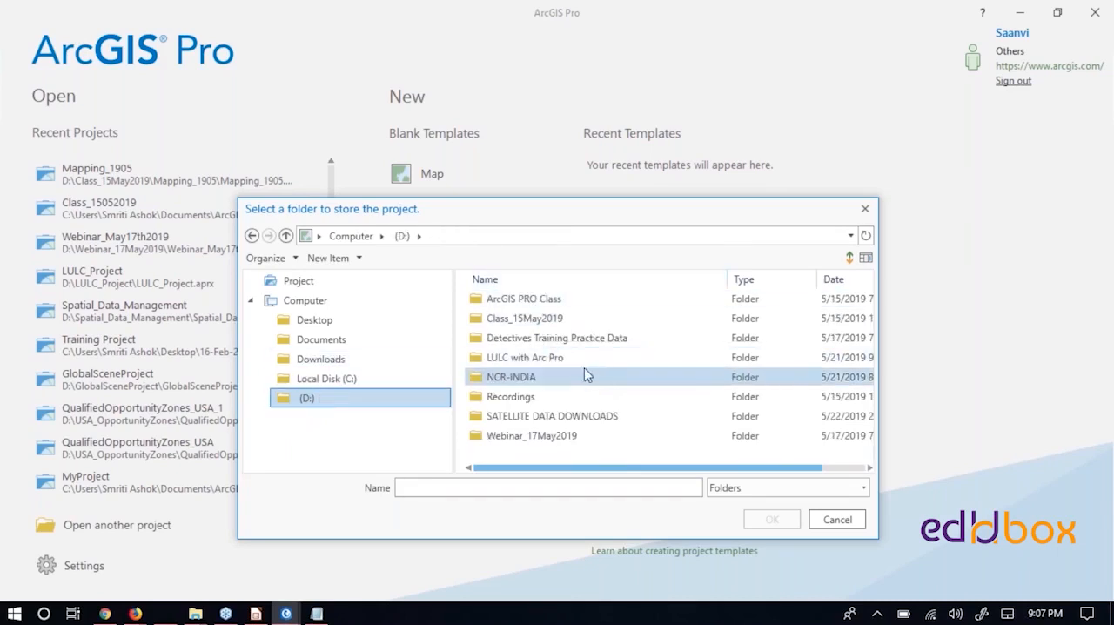
- Create a new folder named ArcPro_Project on the D: drive
click(358, 259)
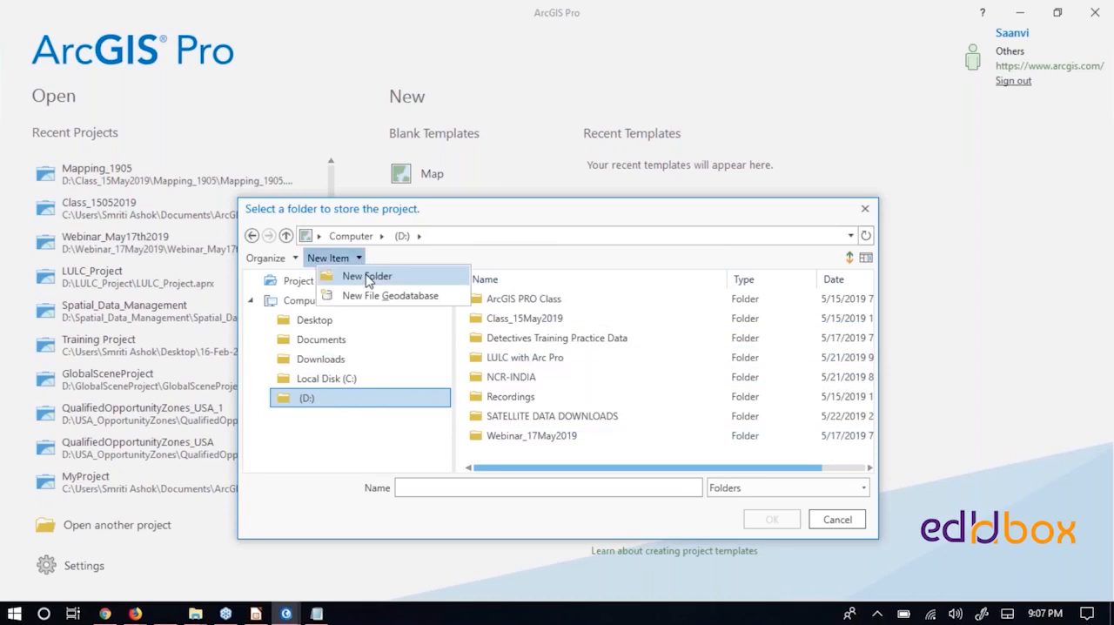
click(367, 277)
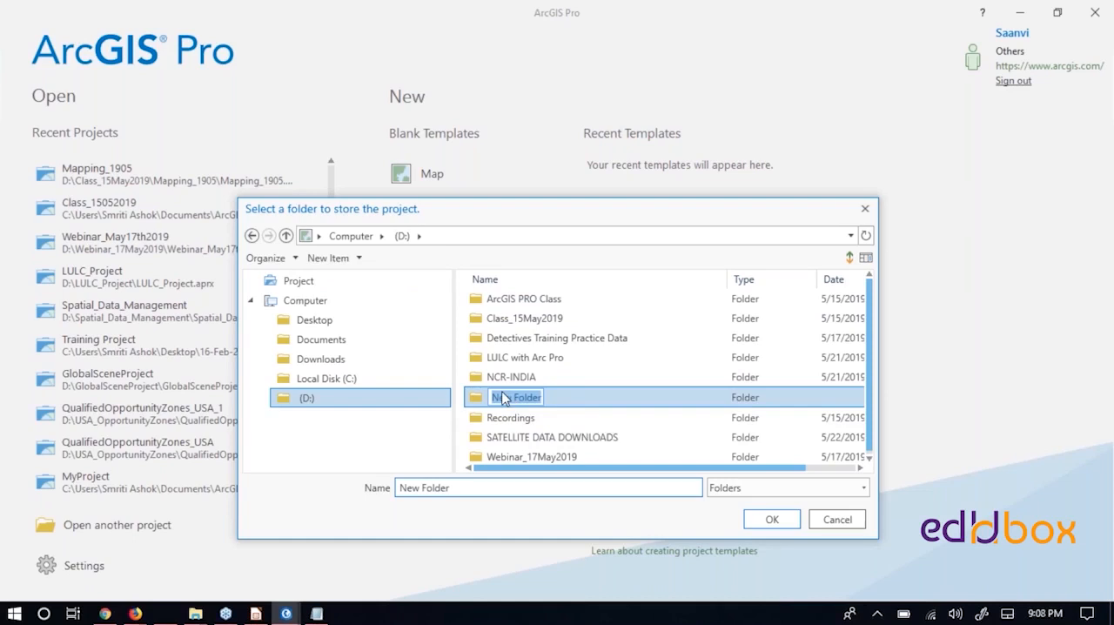
text(ArcPro)
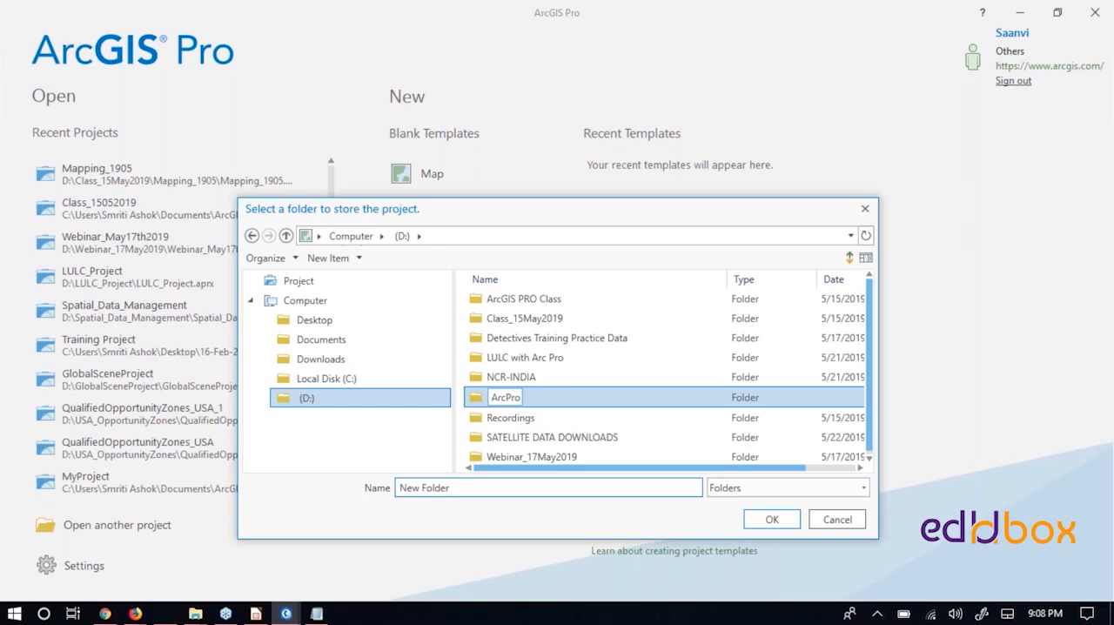
text(_Projecty)
key(BackSpace)
click(481, 399)
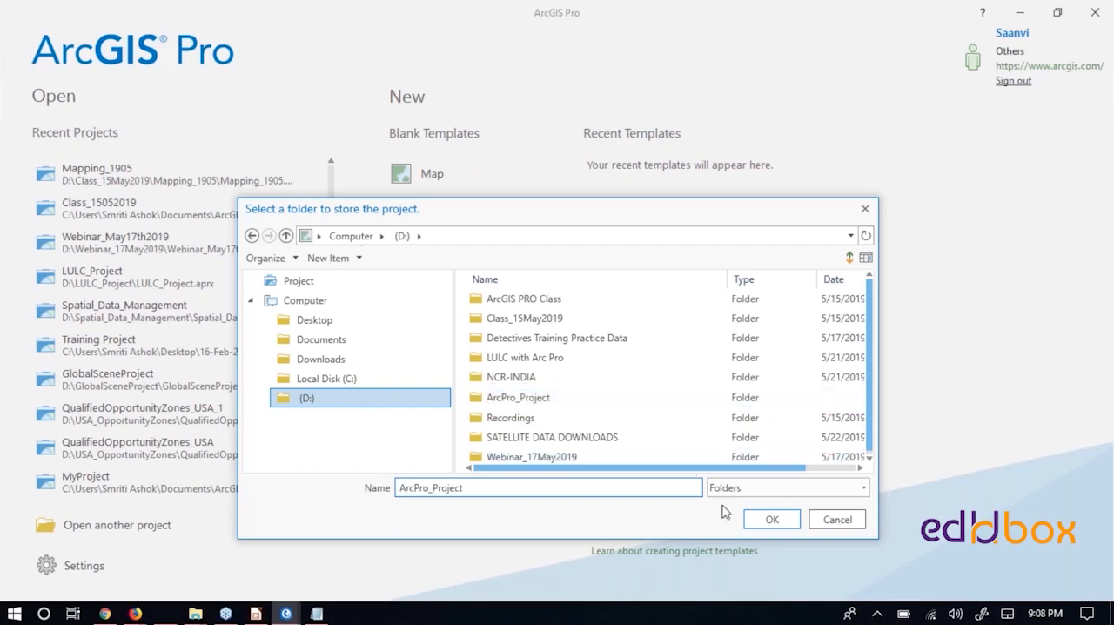
- Choose the ArcPro_Project folder as the project location and create the project
click(772, 520)
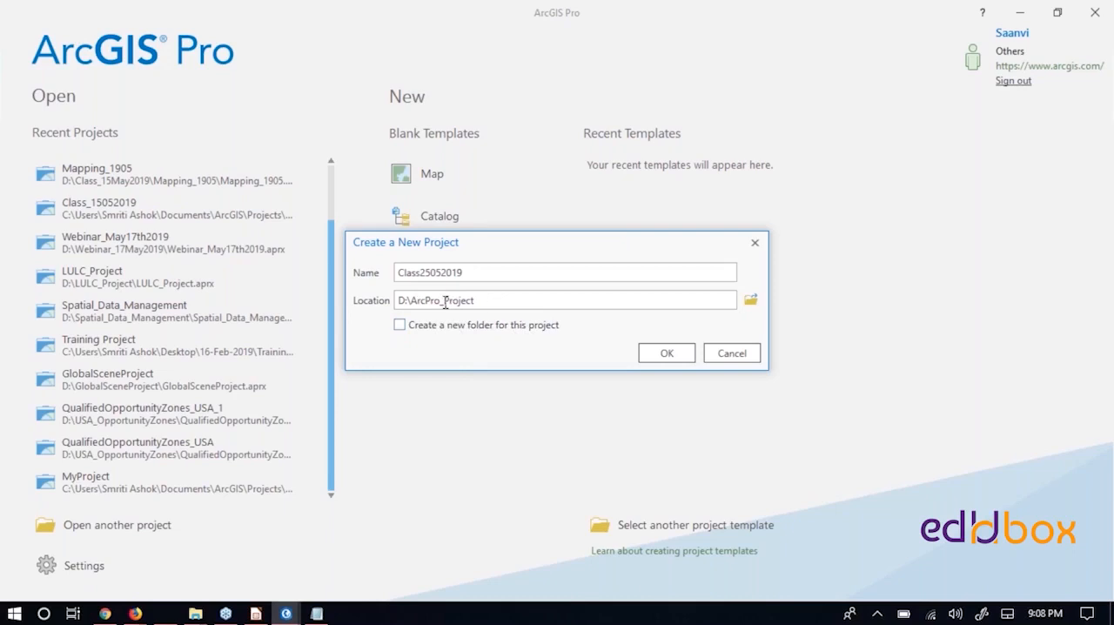
click(667, 356)
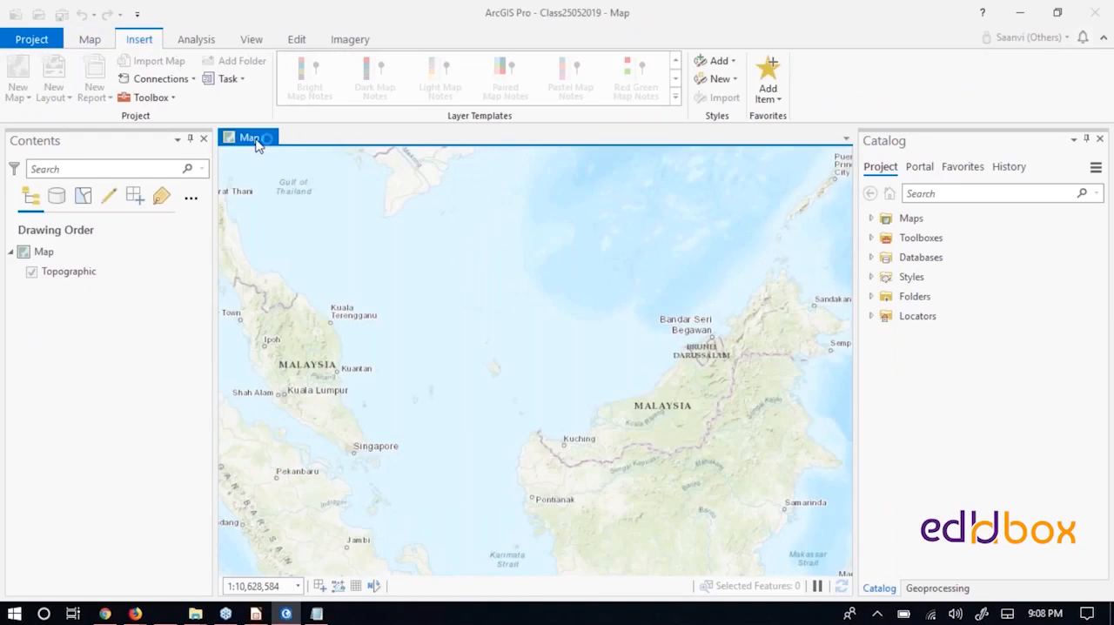
- Navigate the topographic map so that India fills the middle of the view
scroll(414, 227, up, 2)
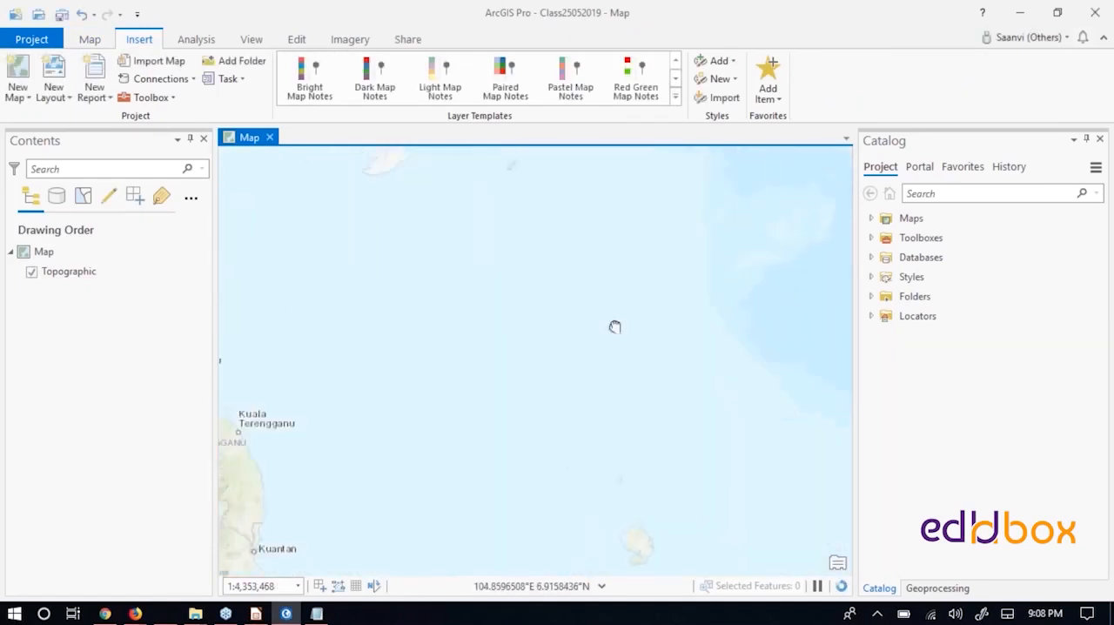
drag(615, 326, 754, 361)
drag(385, 285, 637, 370)
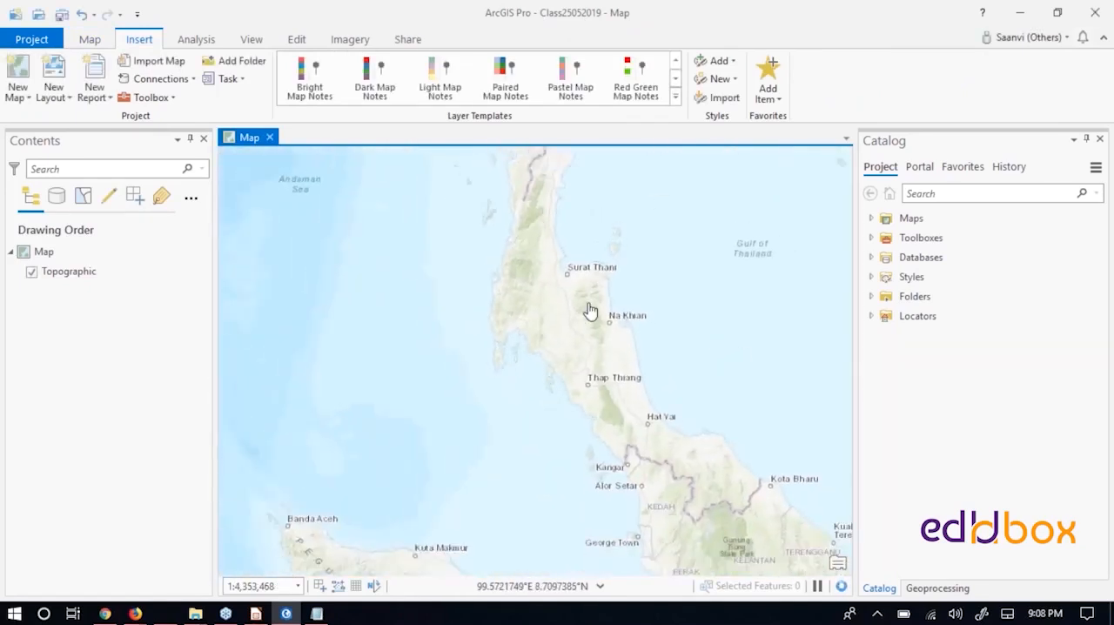
scroll(590, 310, down, 5)
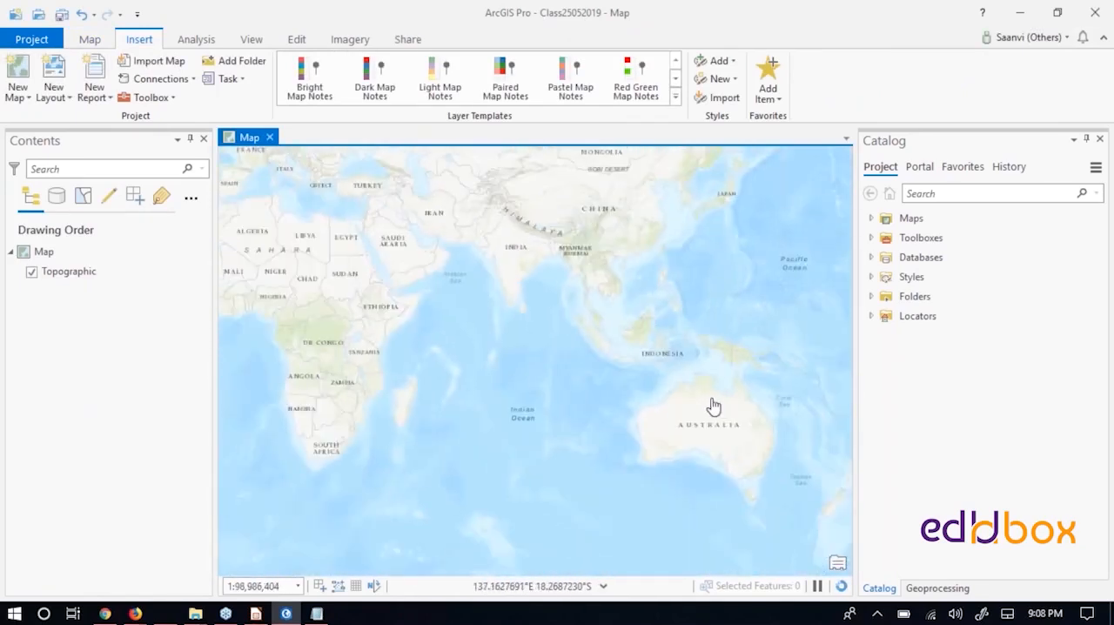
drag(712, 382, 724, 481)
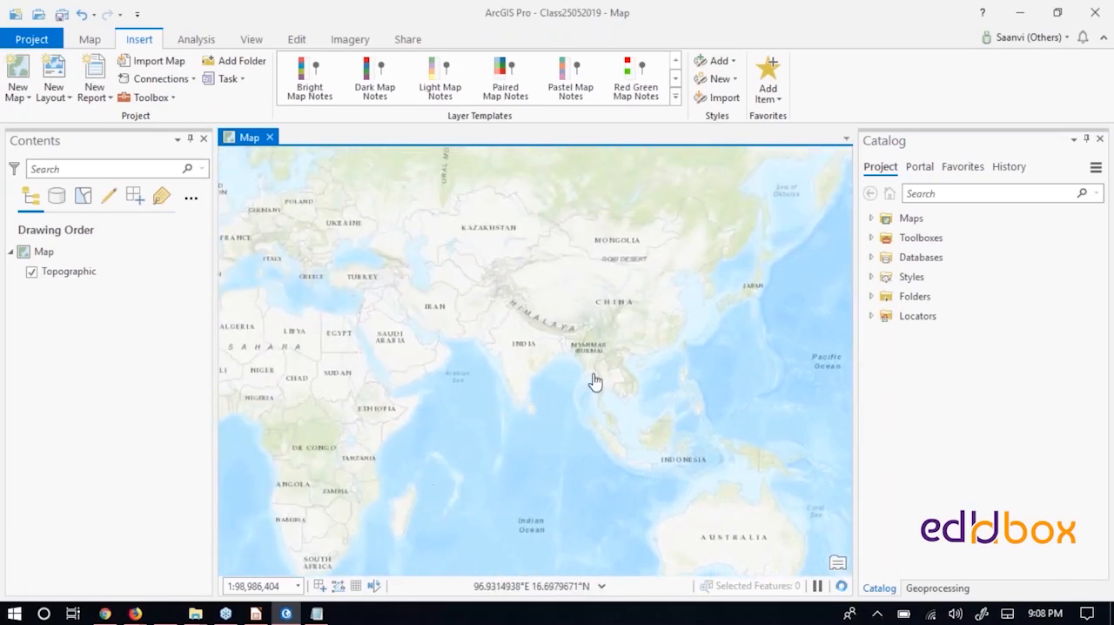
scroll(473, 323, up, 3)
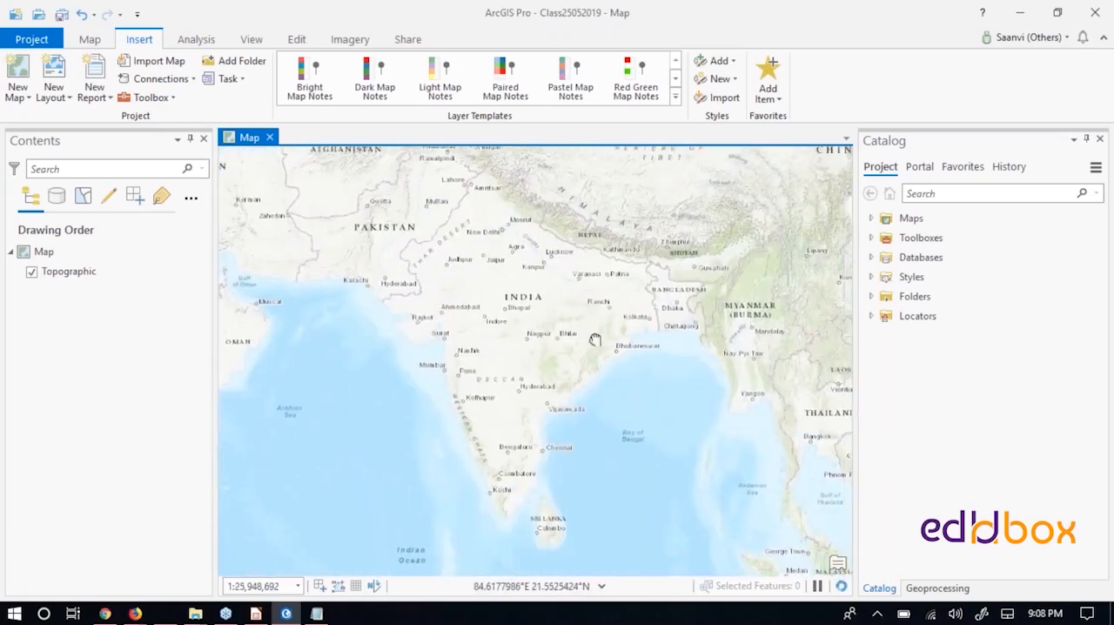
drag(597, 340, 598, 373)
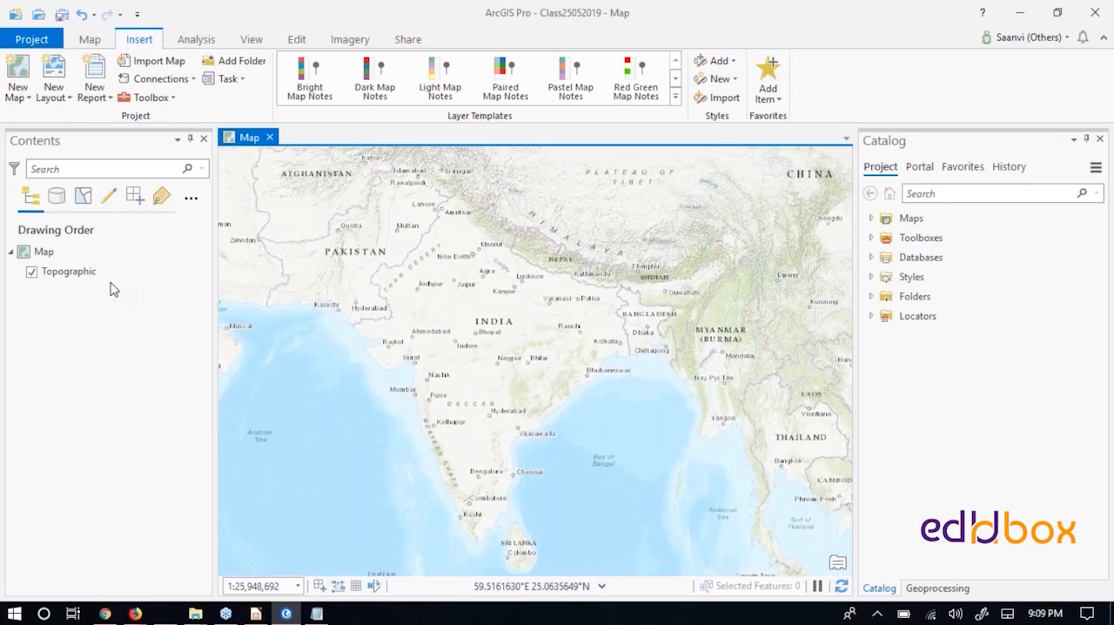
- Look through the commands for mapping, inserting, analysis, viewing, imagery, sharing and editing
click(98, 280)
click(90, 41)
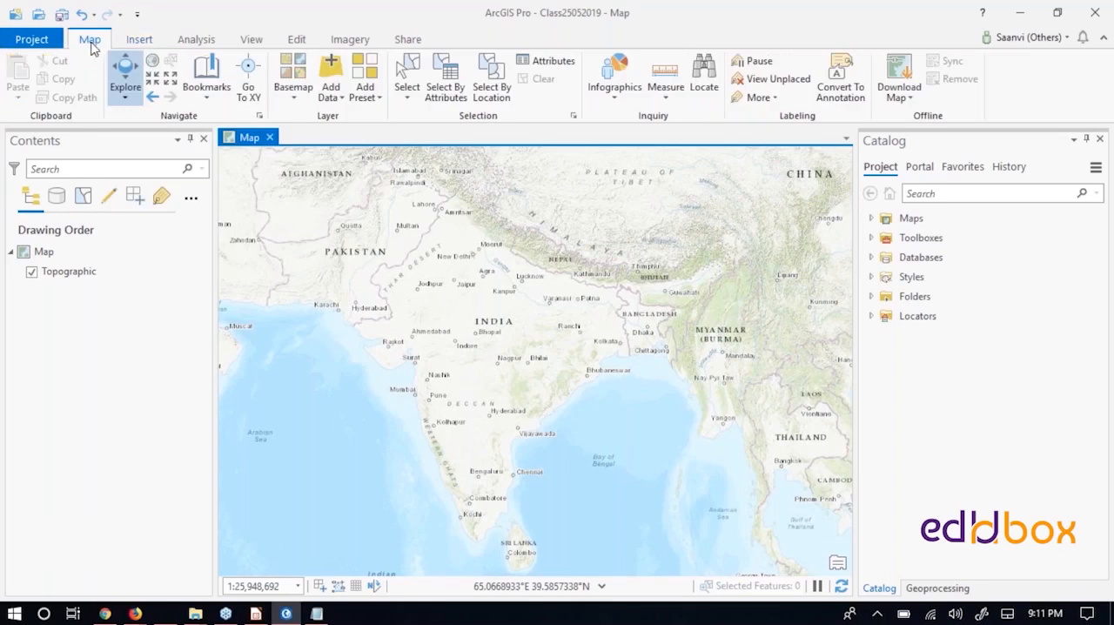
click(141, 41)
click(204, 42)
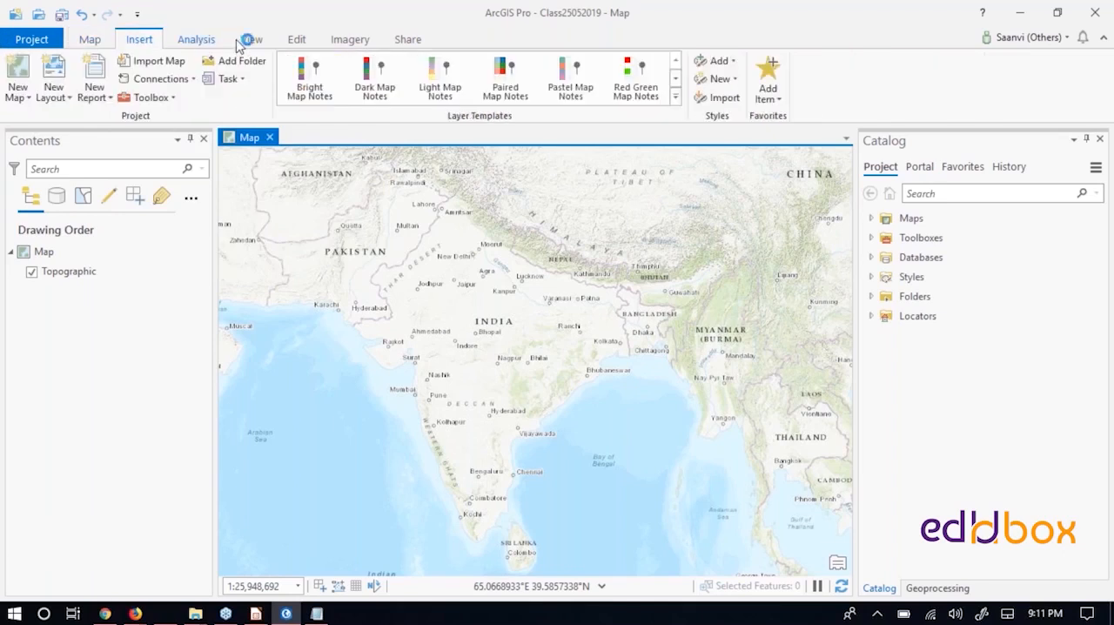
click(255, 42)
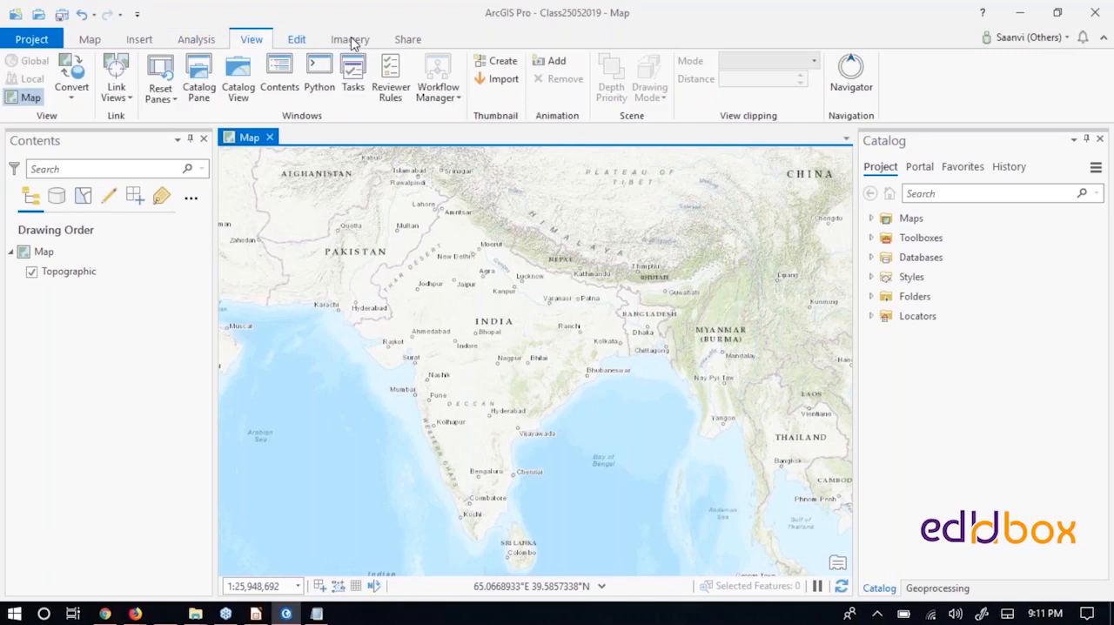
click(409, 44)
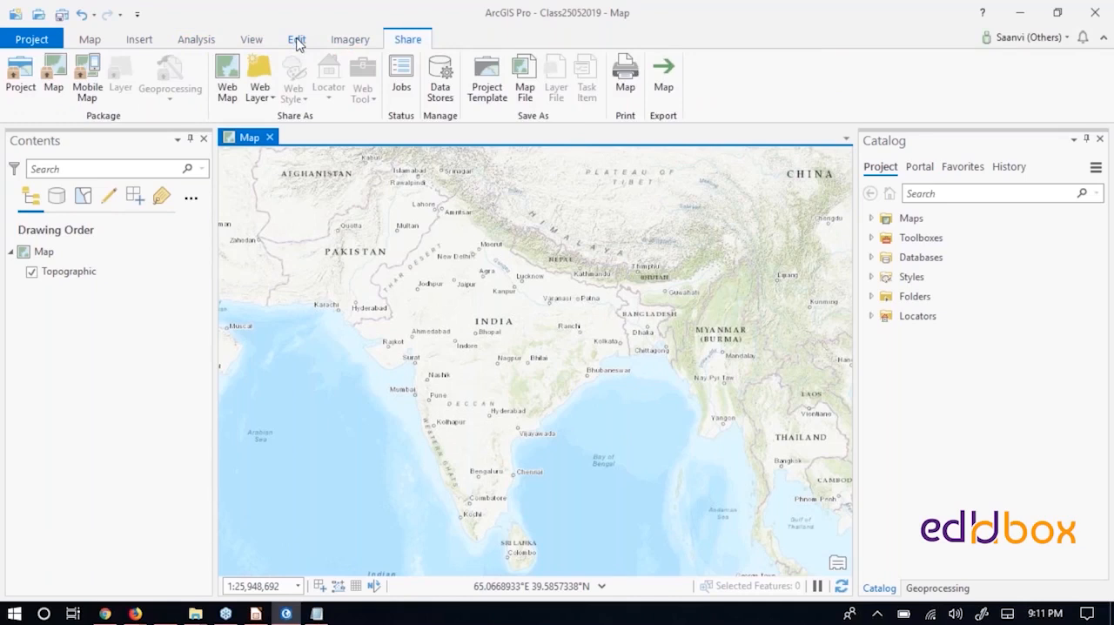
click(296, 40)
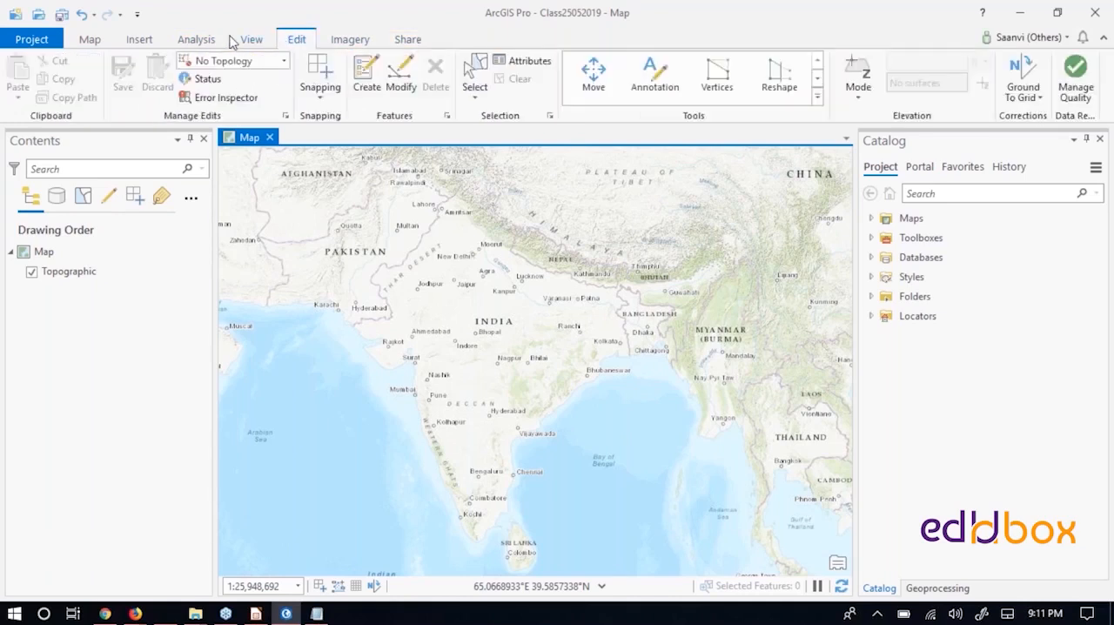
click(91, 44)
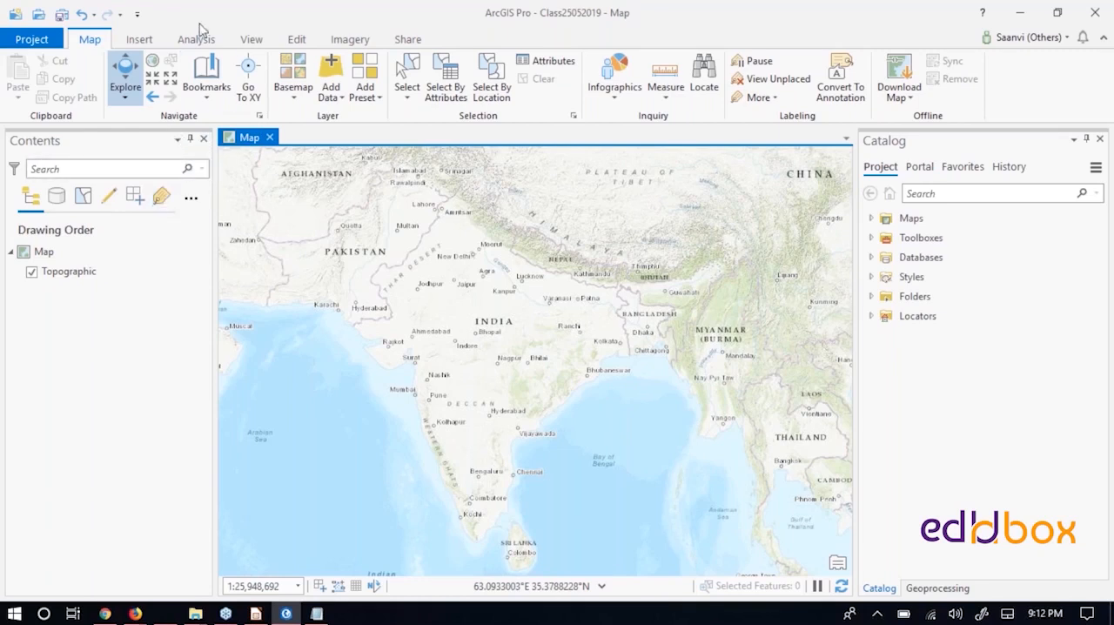
- Review the Reset Panes options and look at the Geoprocessing and Catalog panes
click(252, 40)
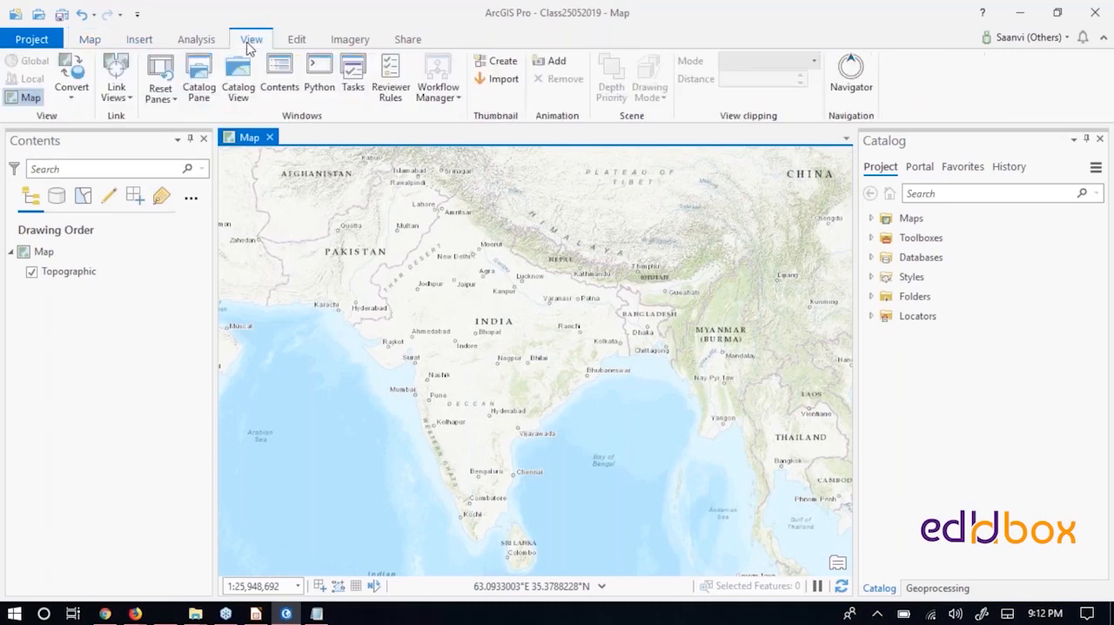
click(175, 101)
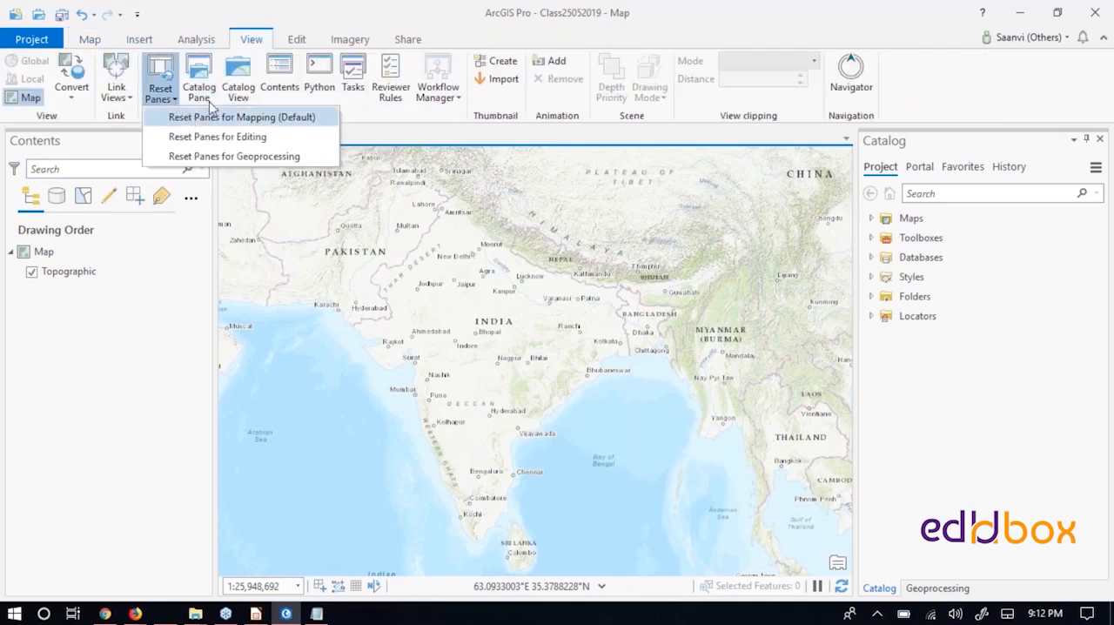
click(902, 408)
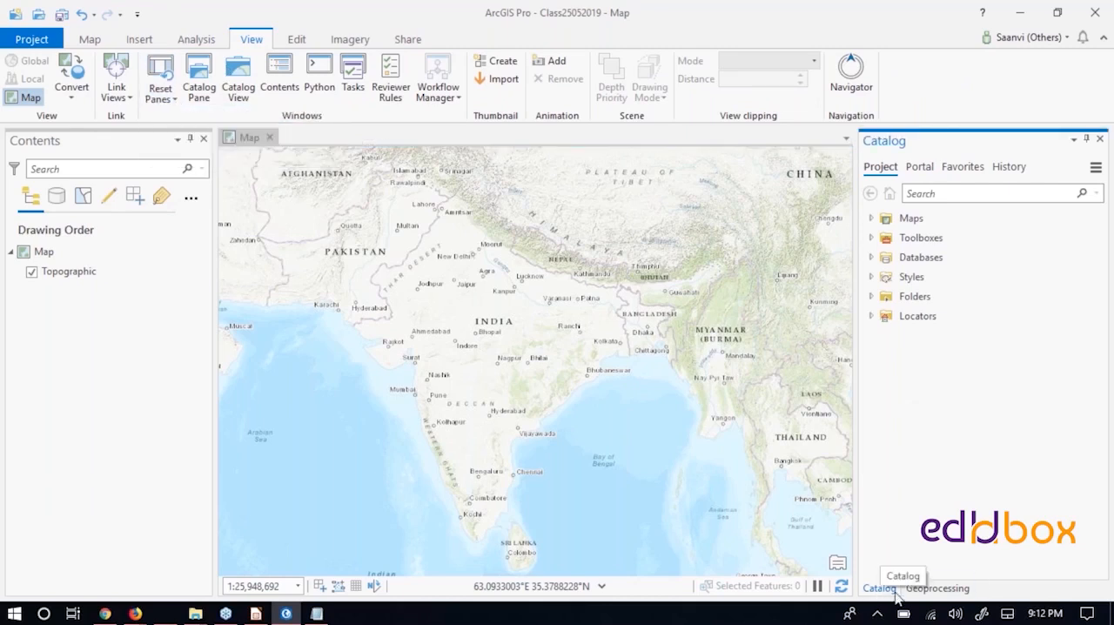
click(942, 589)
click(879, 588)
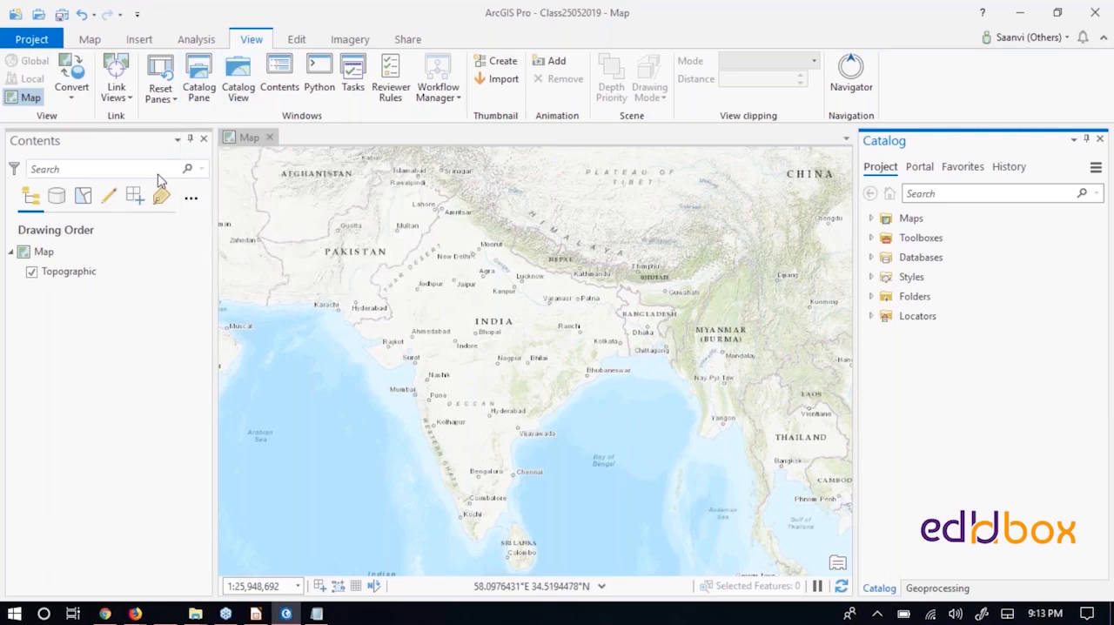
- Open the Catalog view, compare it with the map view and close it
click(245, 93)
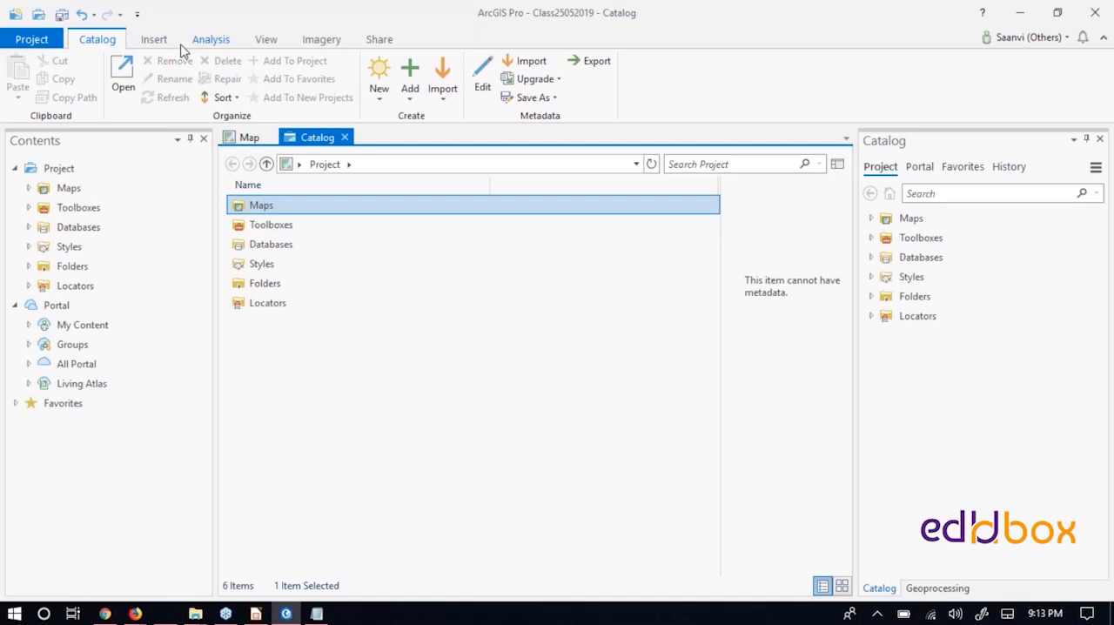
click(254, 139)
click(329, 137)
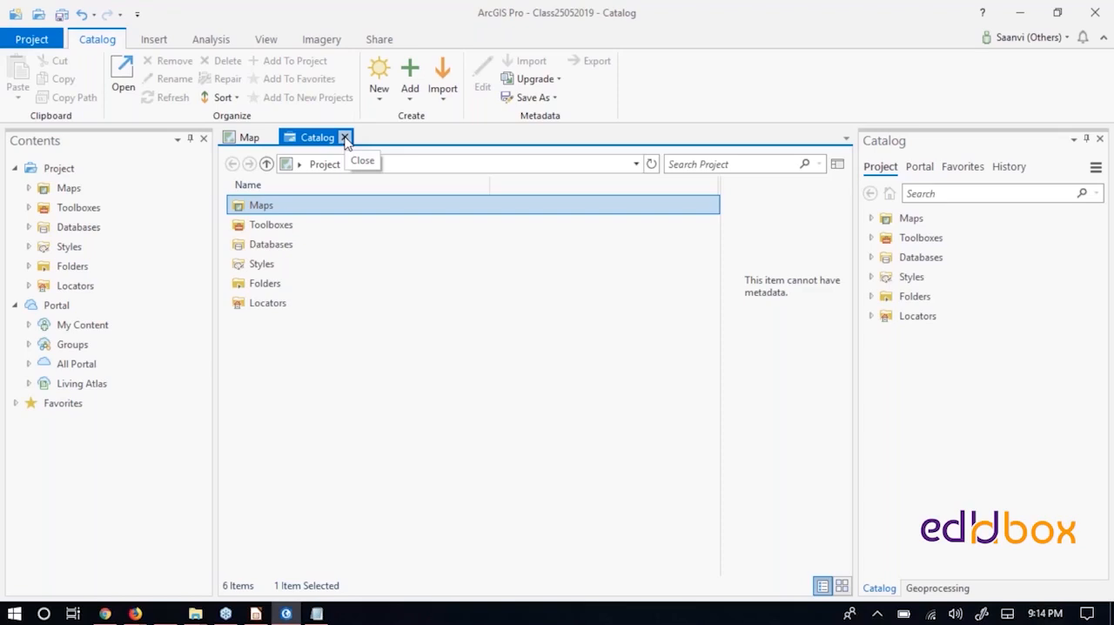
click(344, 138)
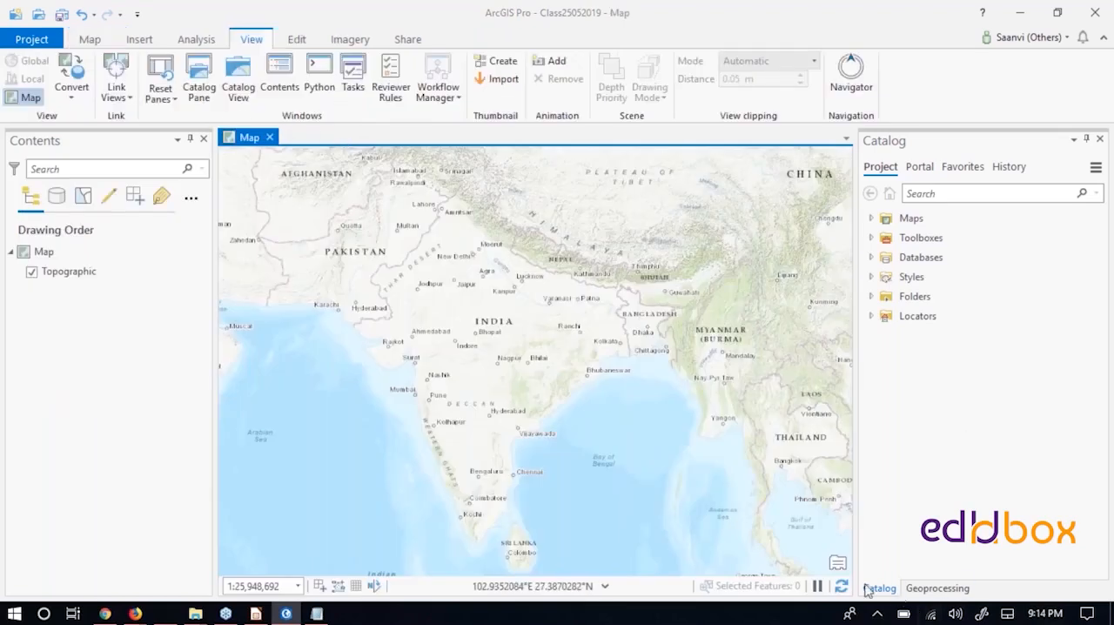
- Add a folder connection to D:\ArcGIS PRO Class under the project's Folders
click(869, 589)
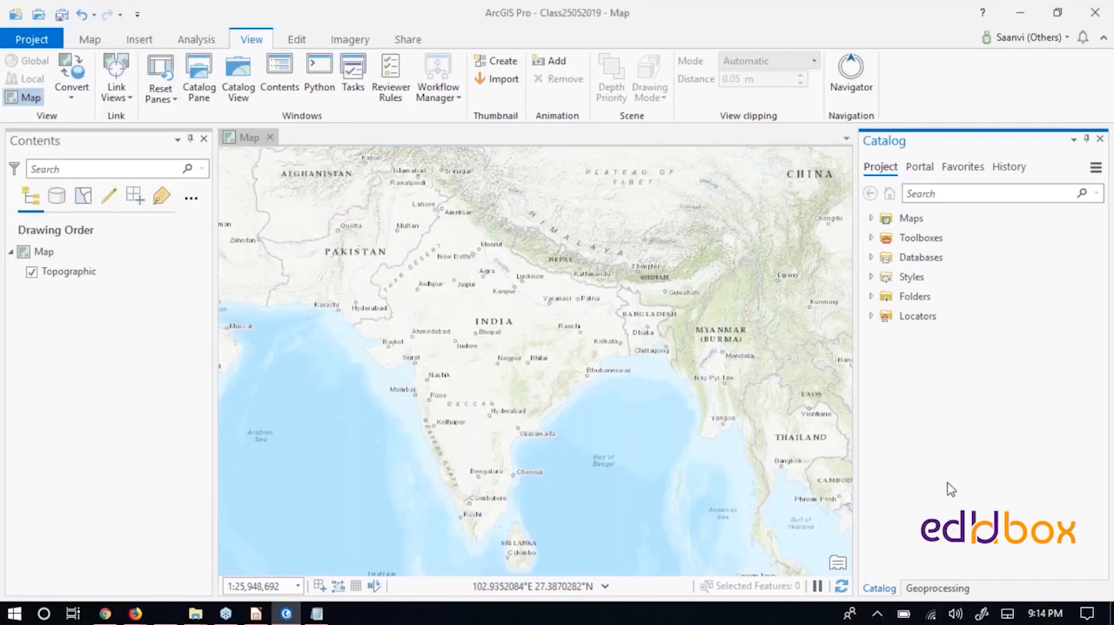
click(870, 296)
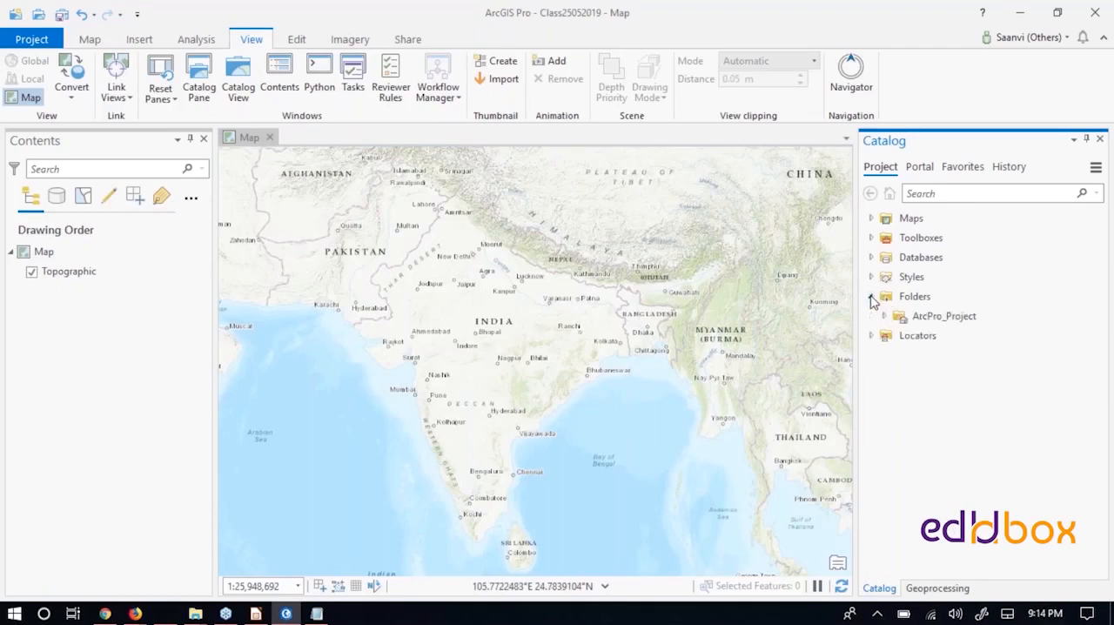
right_click(918, 298)
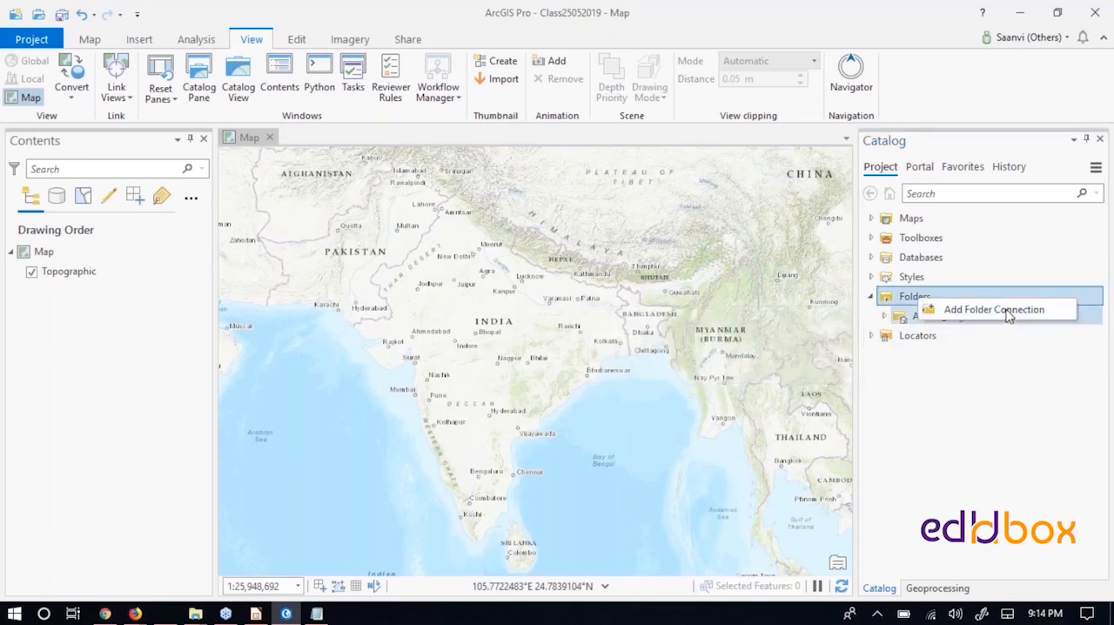
click(1008, 310)
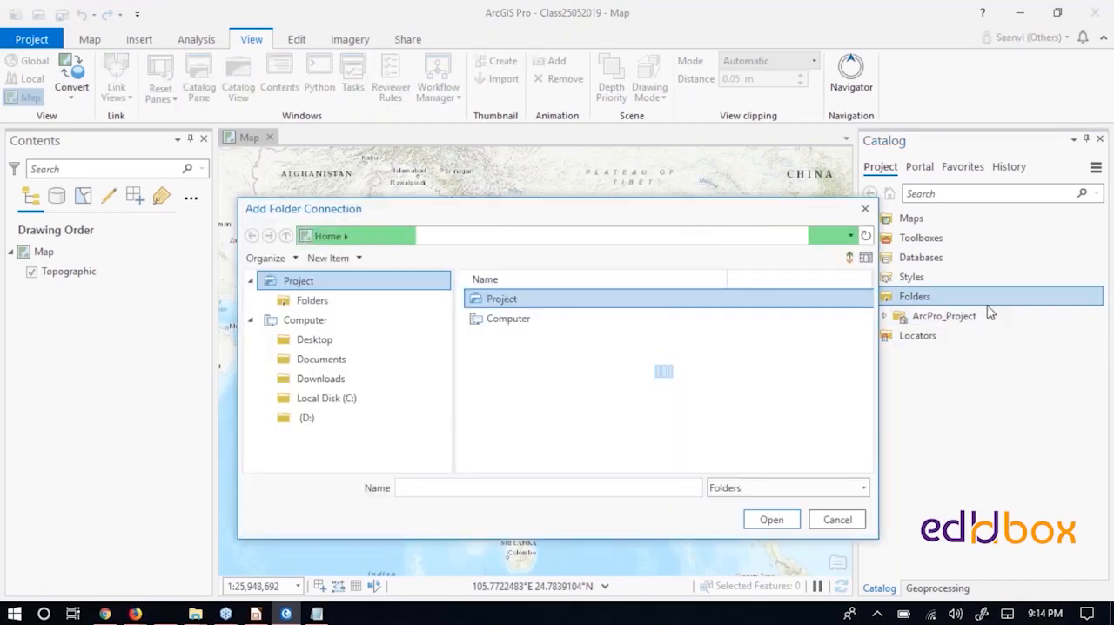
click(306, 418)
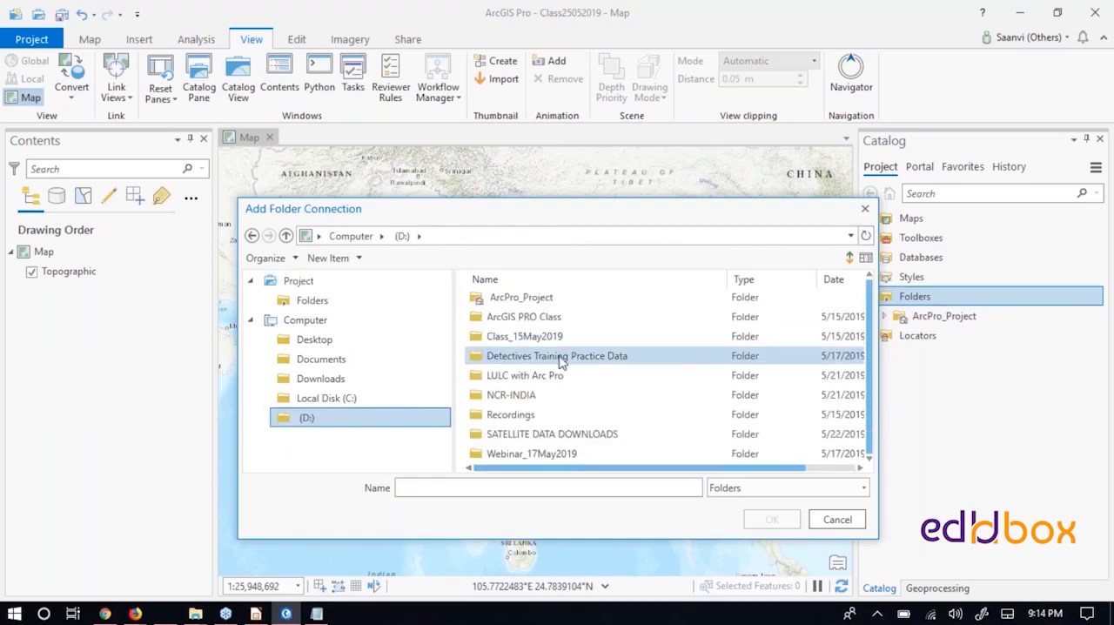
click(533, 318)
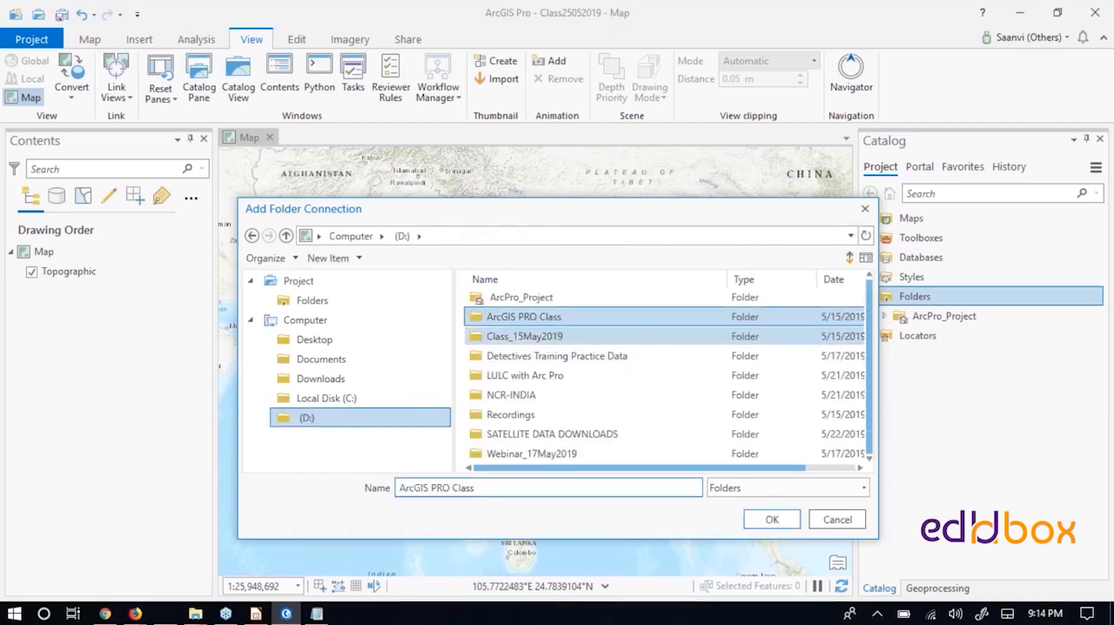
click(772, 520)
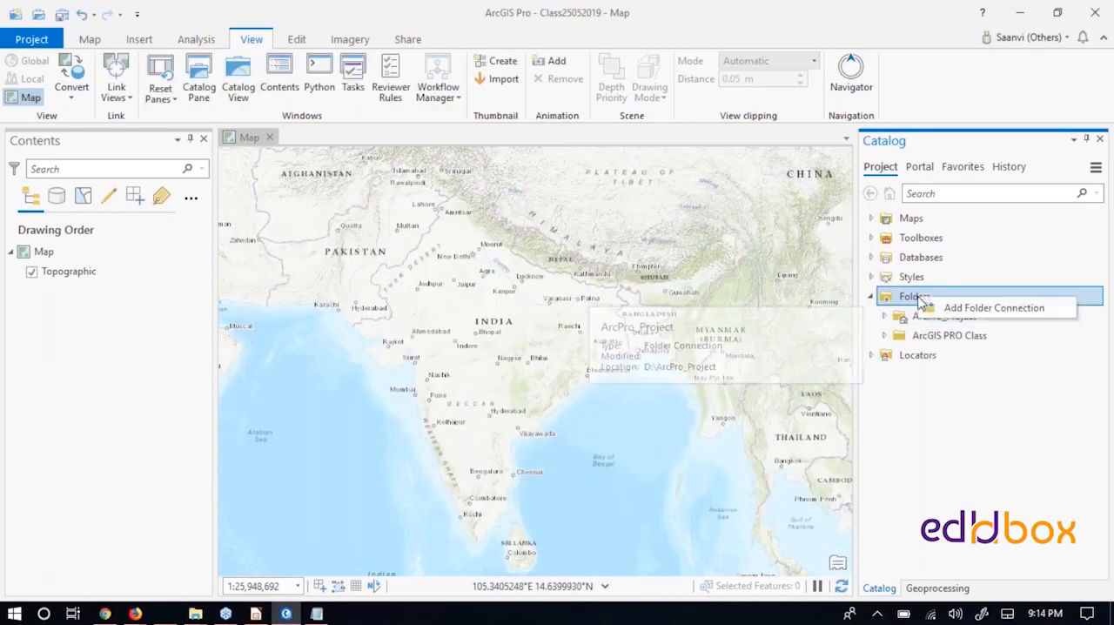
- Add another folder connection to the project for D:\Class_15May2019
click(992, 312)
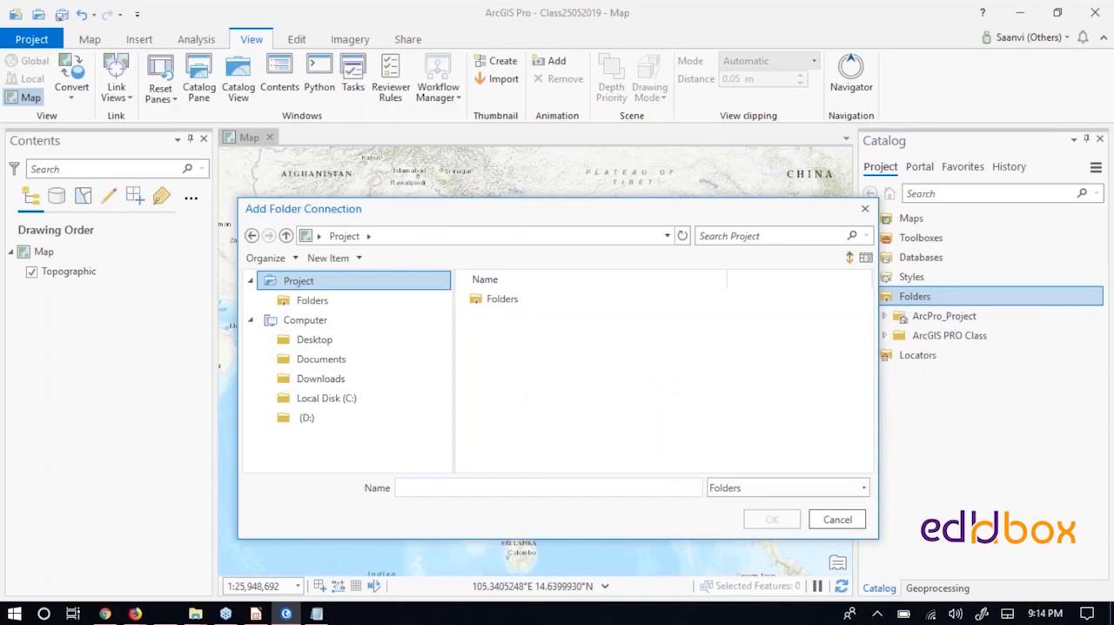
click(320, 418)
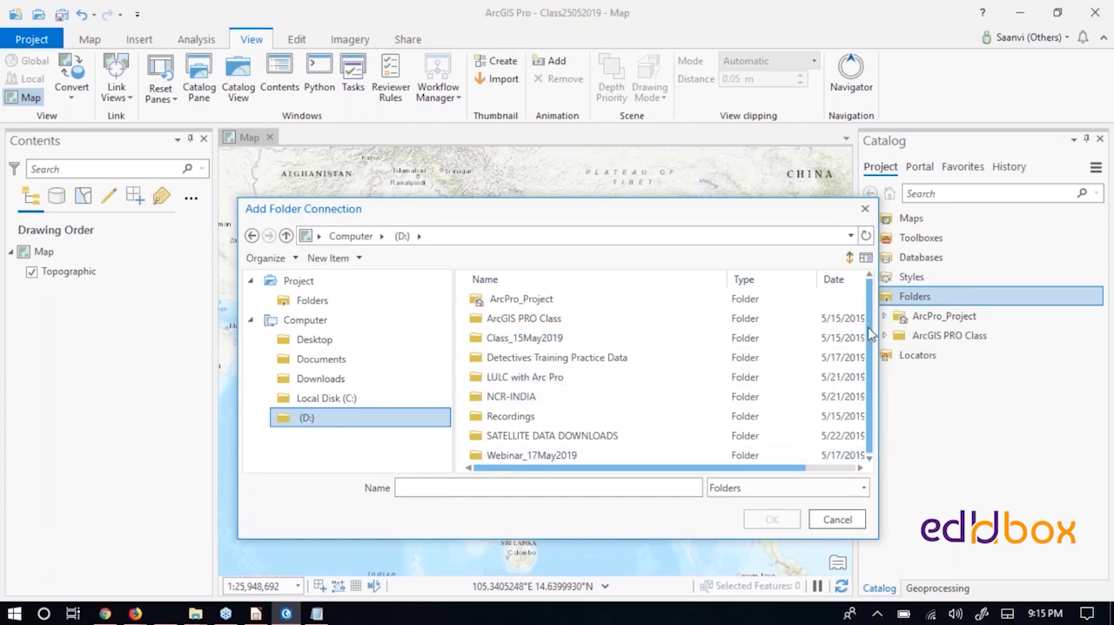
drag(869, 331, 870, 364)
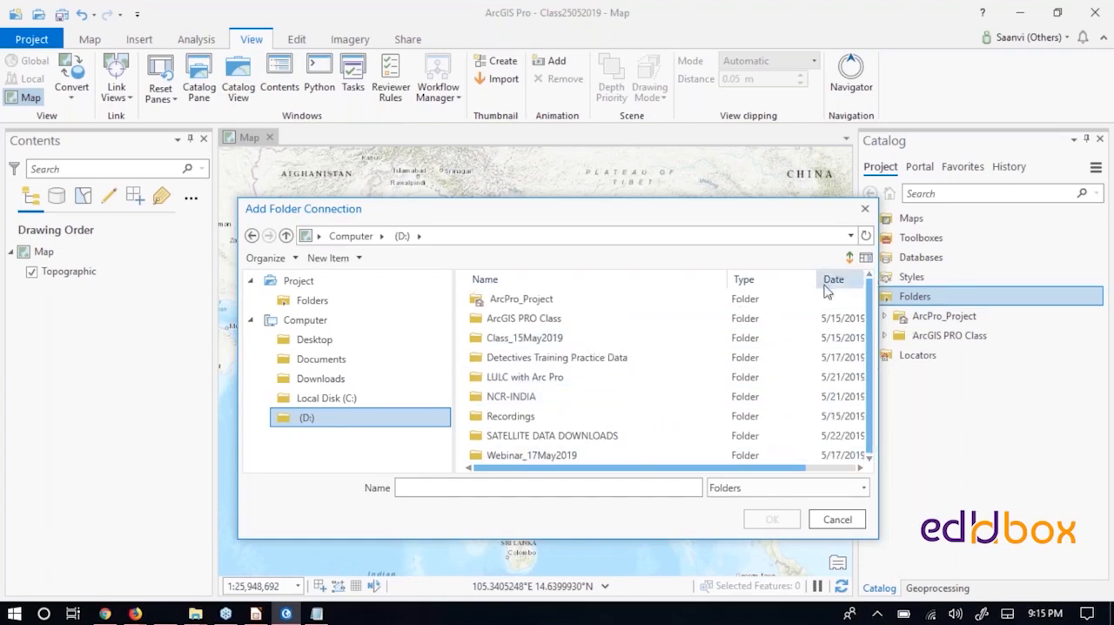
click(523, 340)
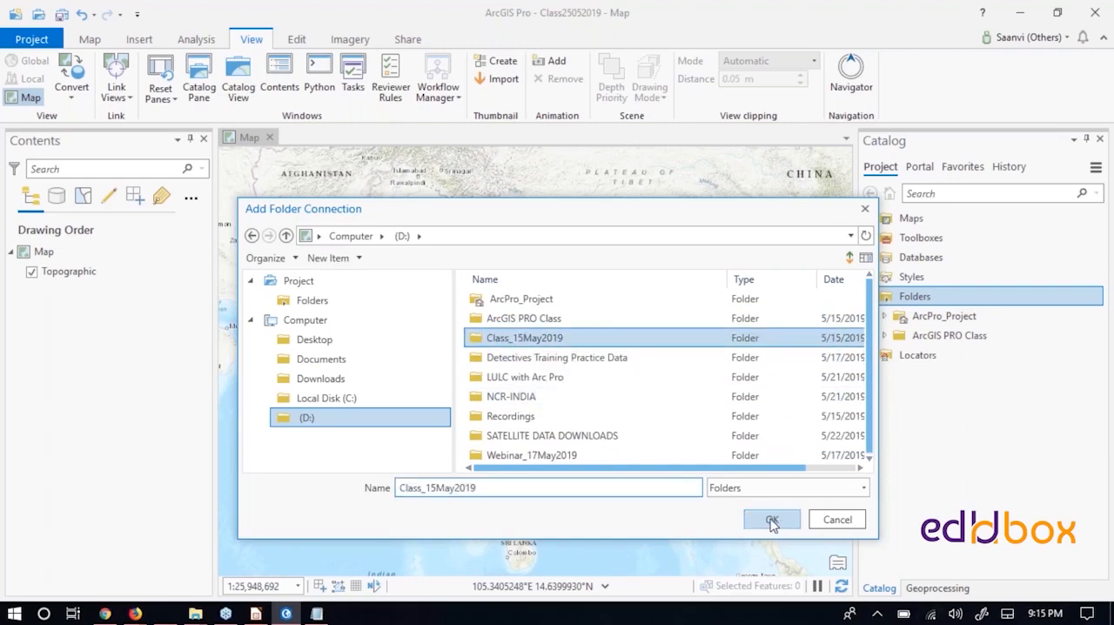
click(772, 520)
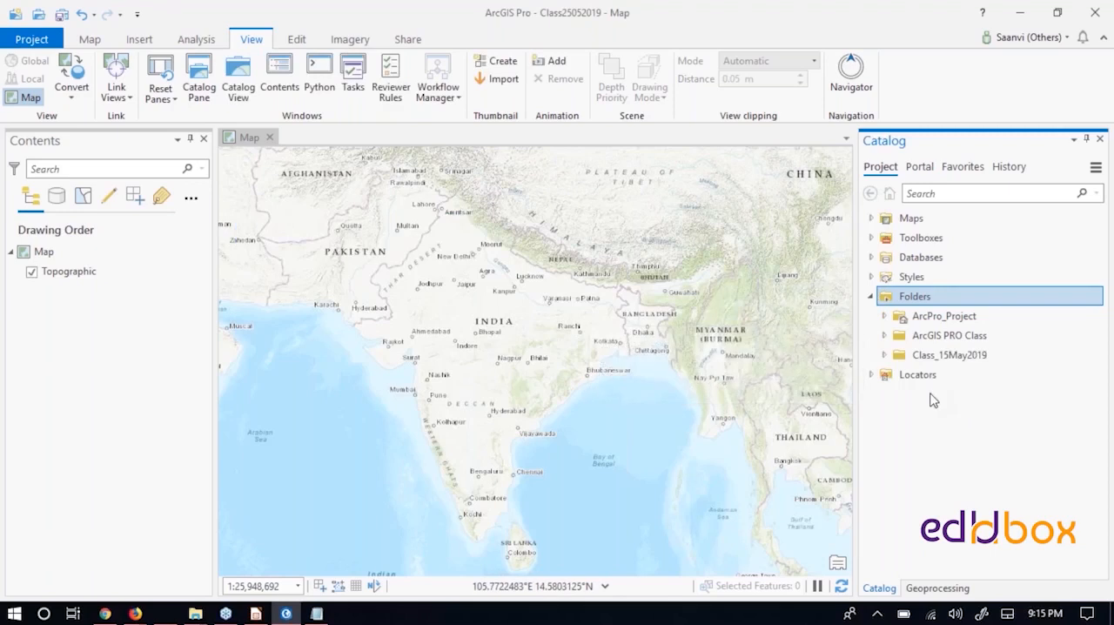
- Reset the application panes for editing, and switch them to the geoprocessing set
click(174, 102)
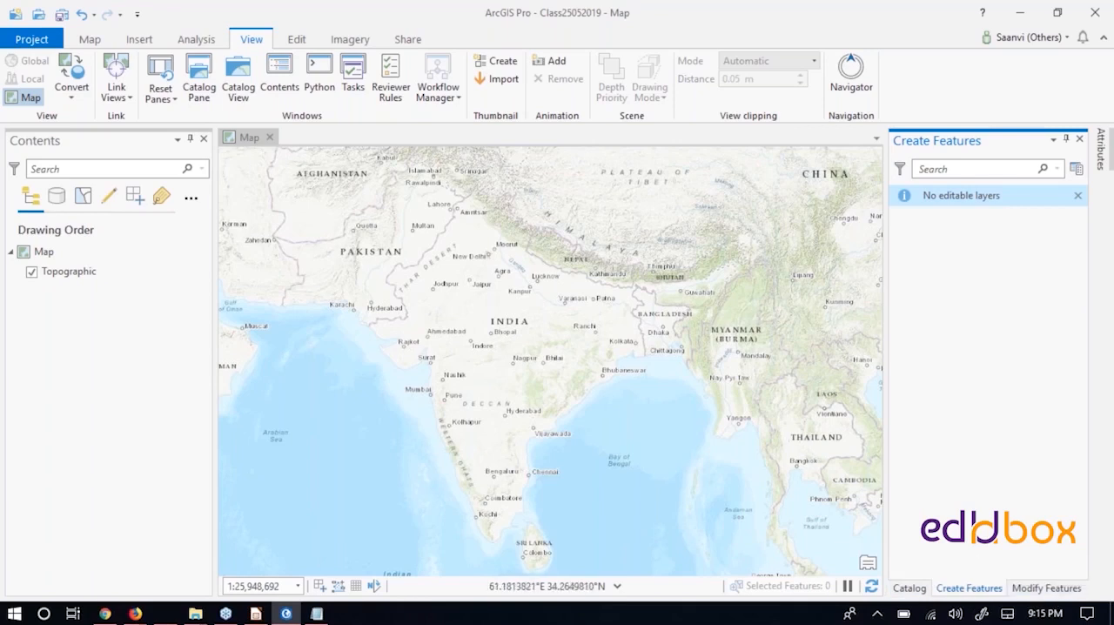
click(160, 90)
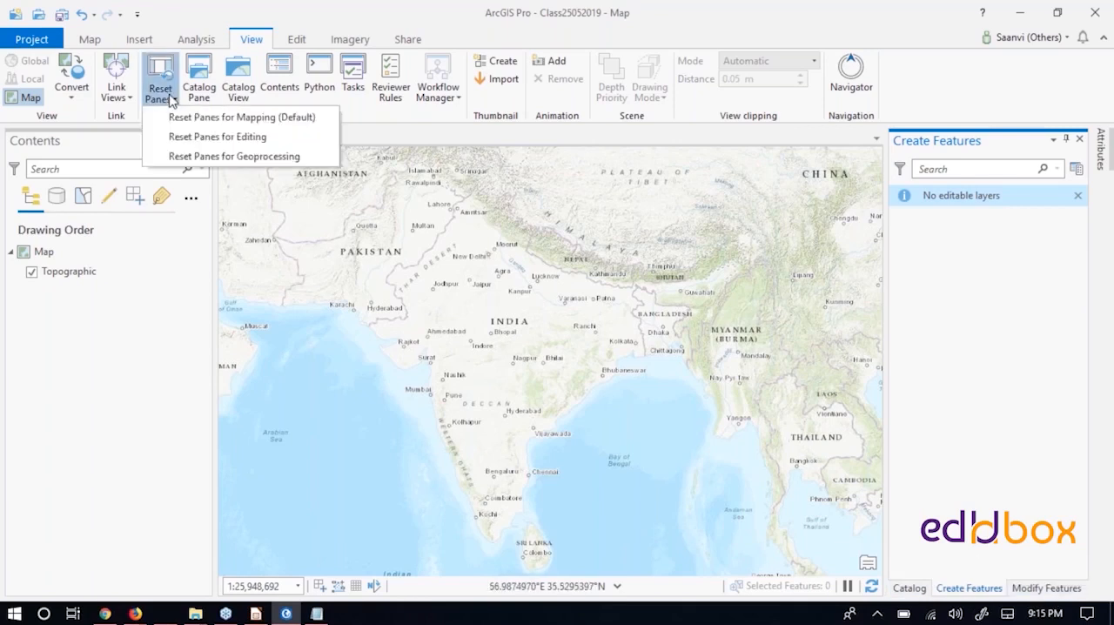
click(203, 157)
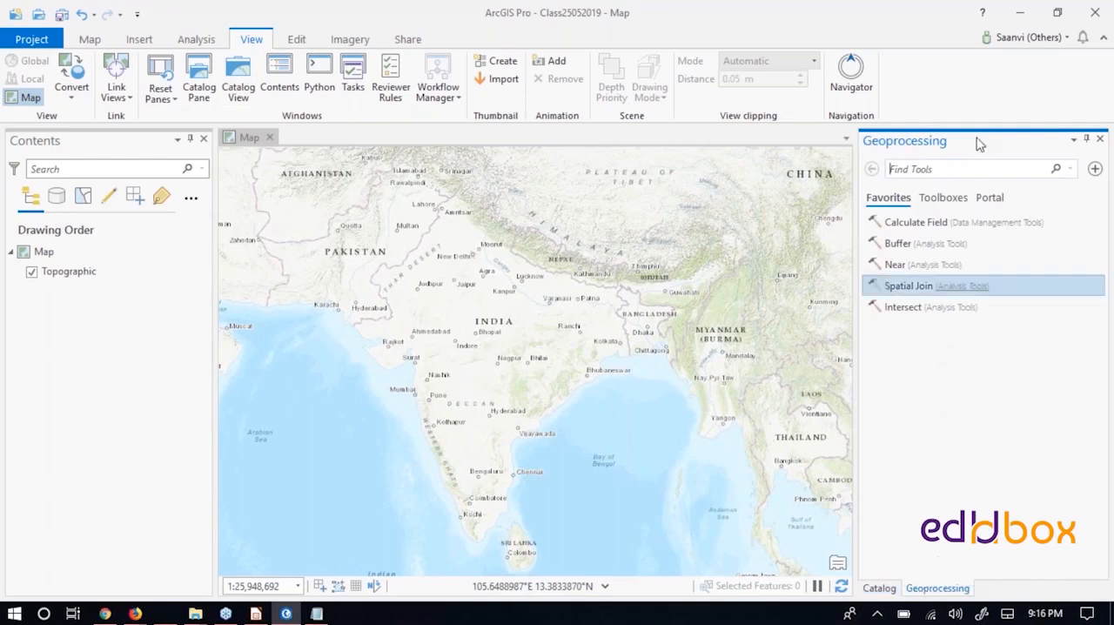
click(922, 172)
right_click(632, 39)
click(816, 35)
double_click(816, 35)
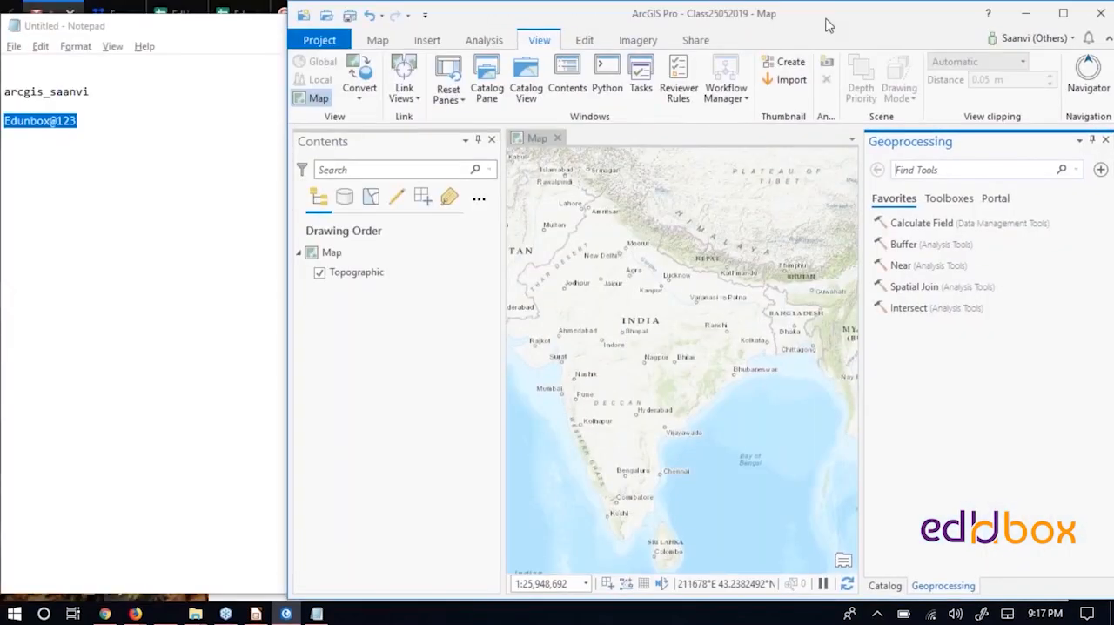
double_click(826, 24)
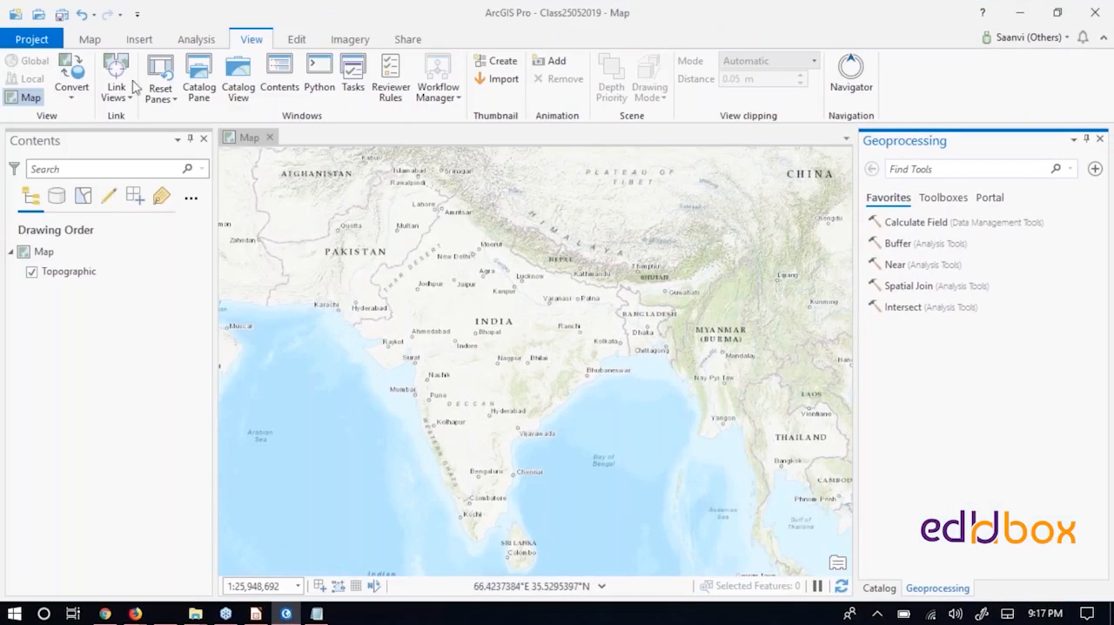
- Review the options for adding data, open the XY Point Data tool and return to the favourite geoprocessing tools
click(90, 41)
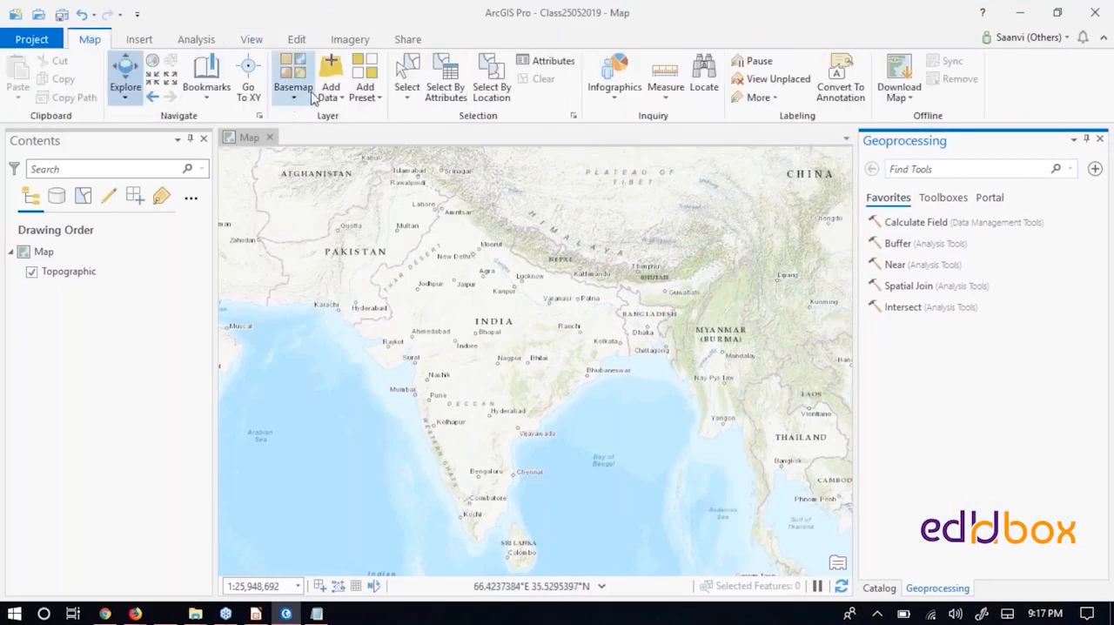
click(342, 100)
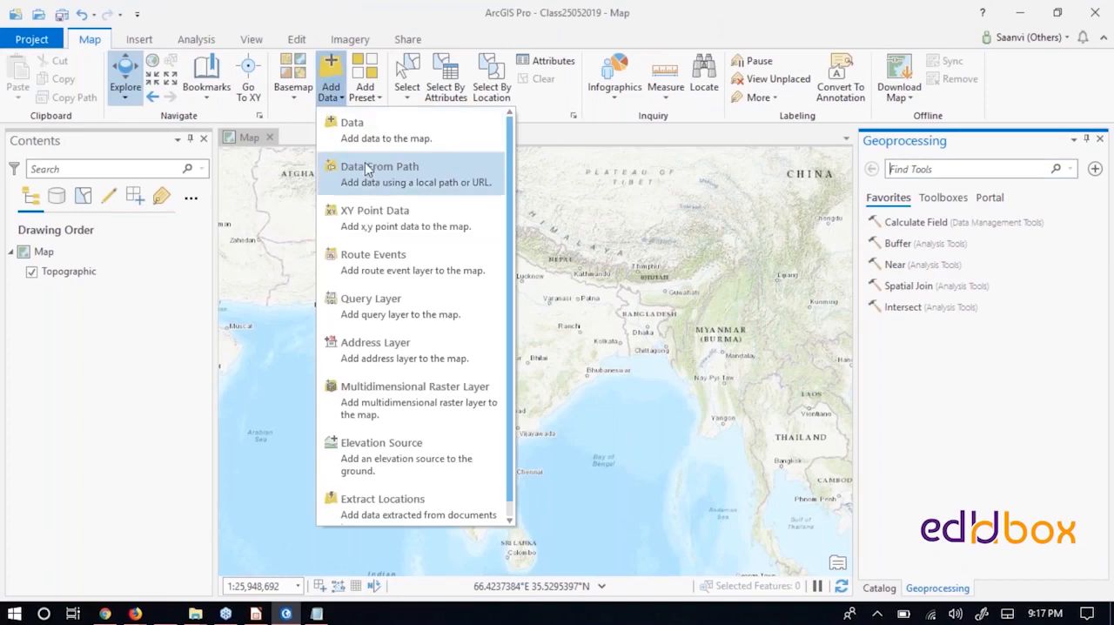
click(375, 217)
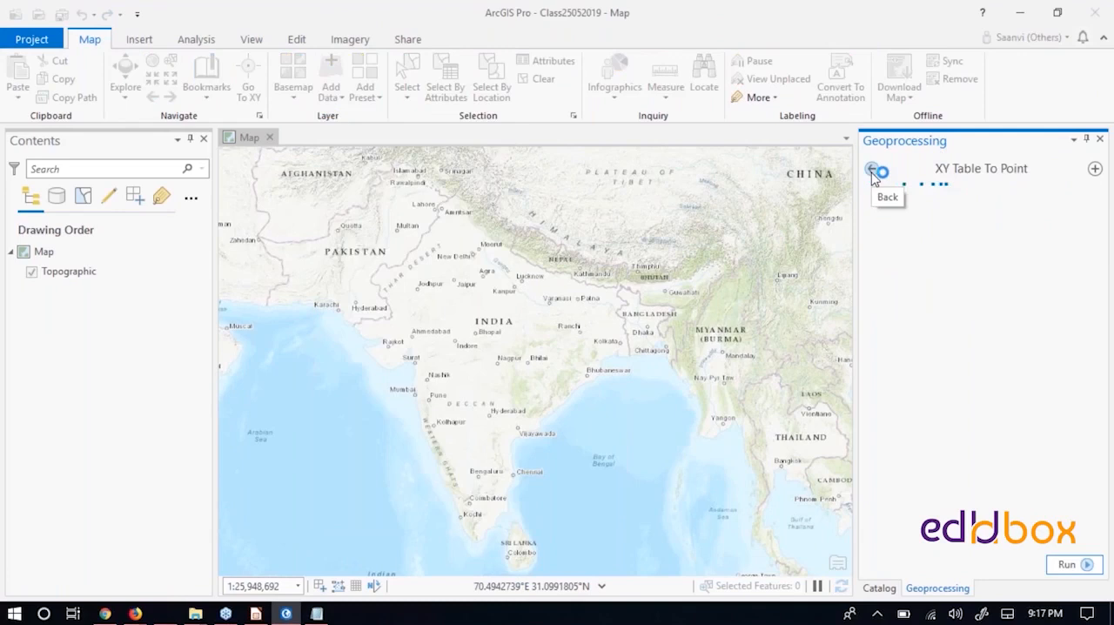
click(874, 170)
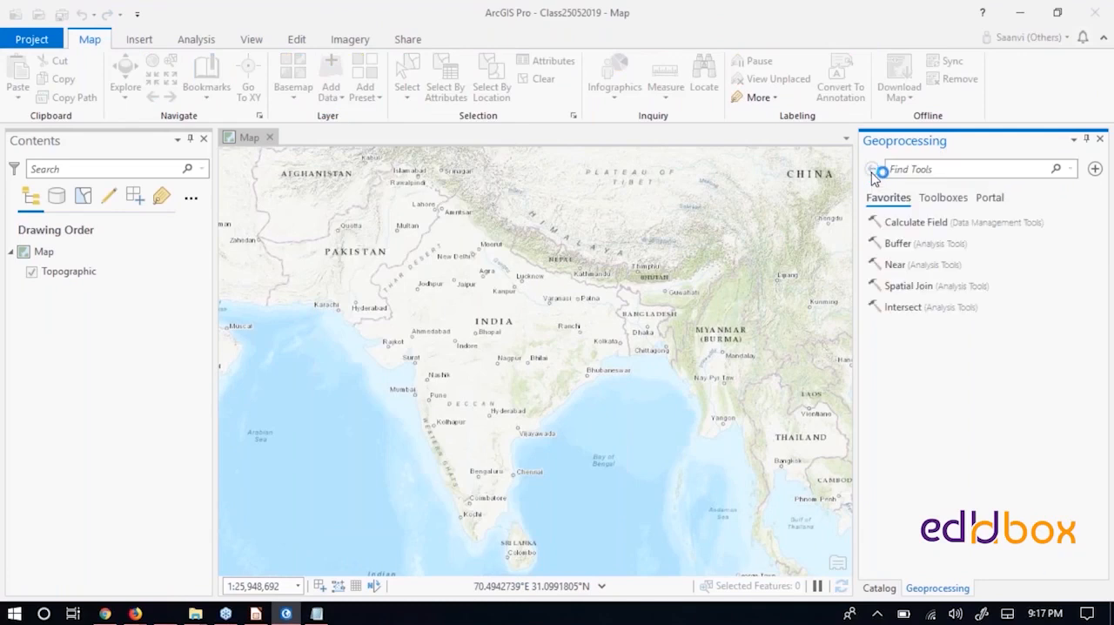
- Search the geoprocessing tools for "select", browse the matching tools and clear the search
click(937, 169)
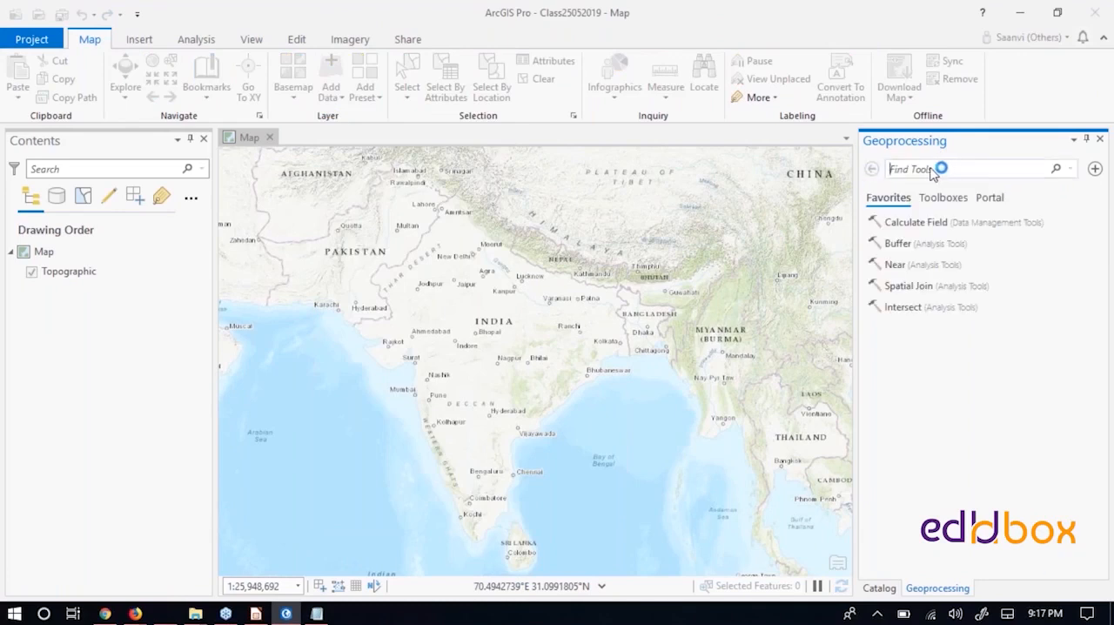
text(select)
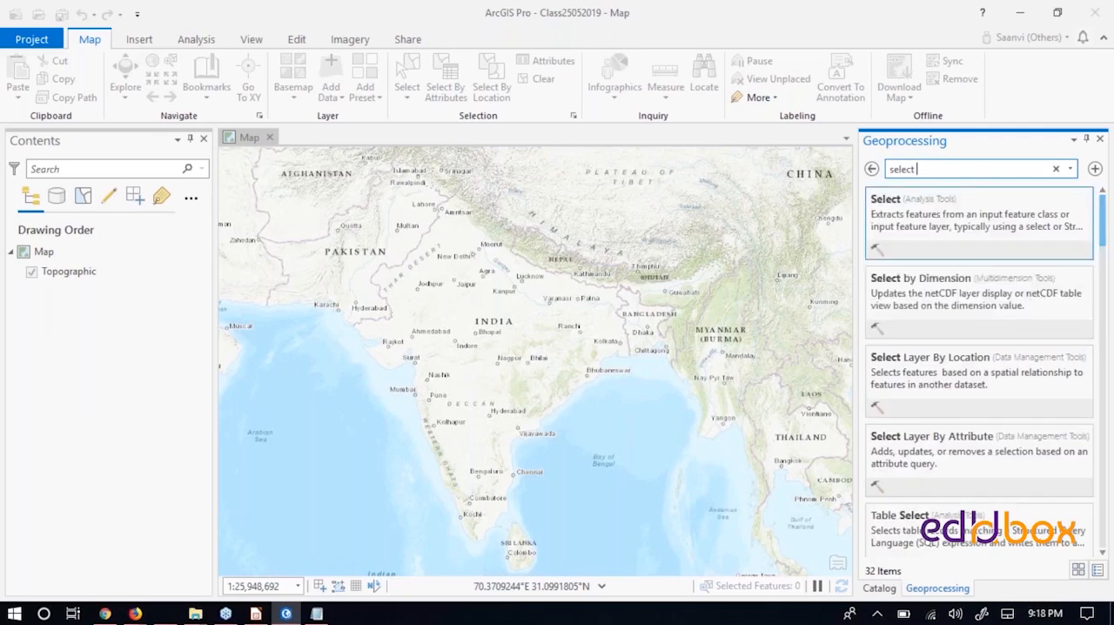
scroll(961, 261, down, 3)
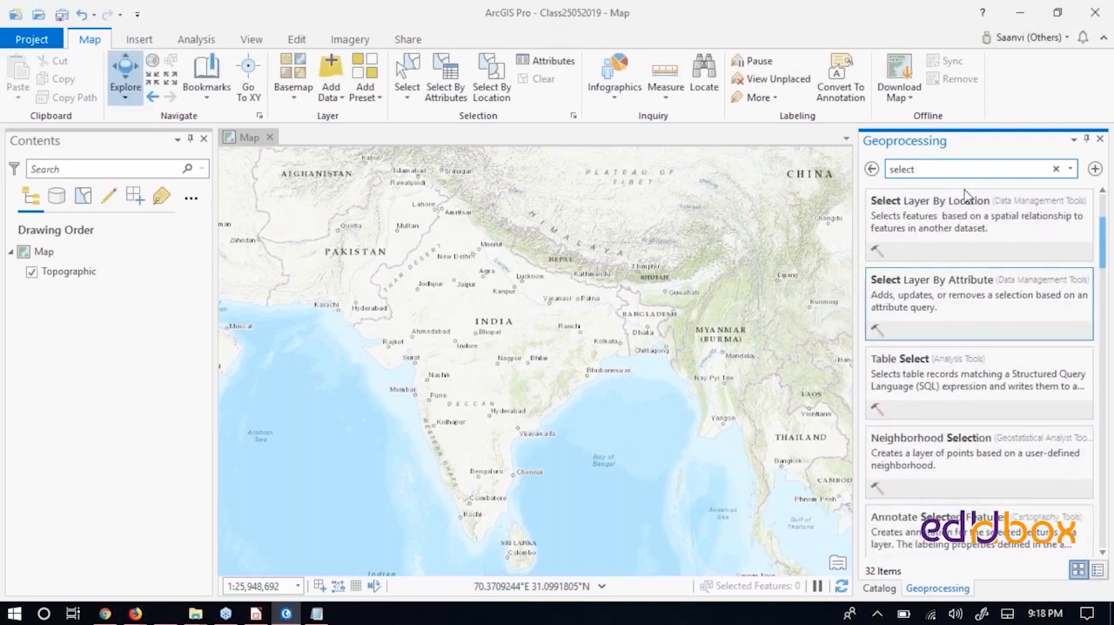
scroll(952, 510, up, 3)
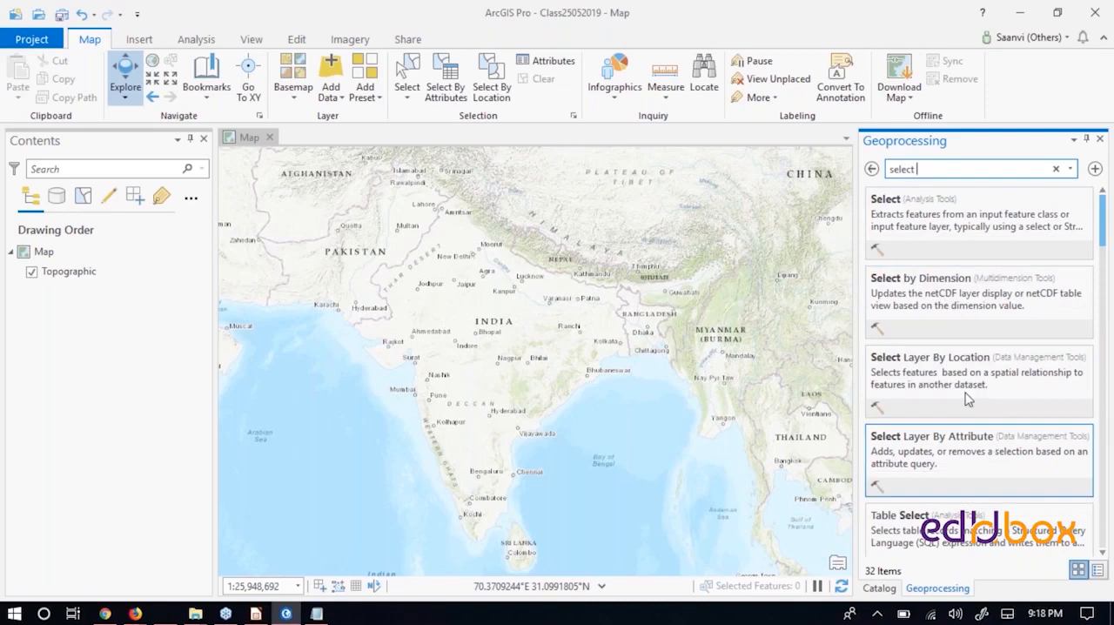
scroll(962, 389, down, 2)
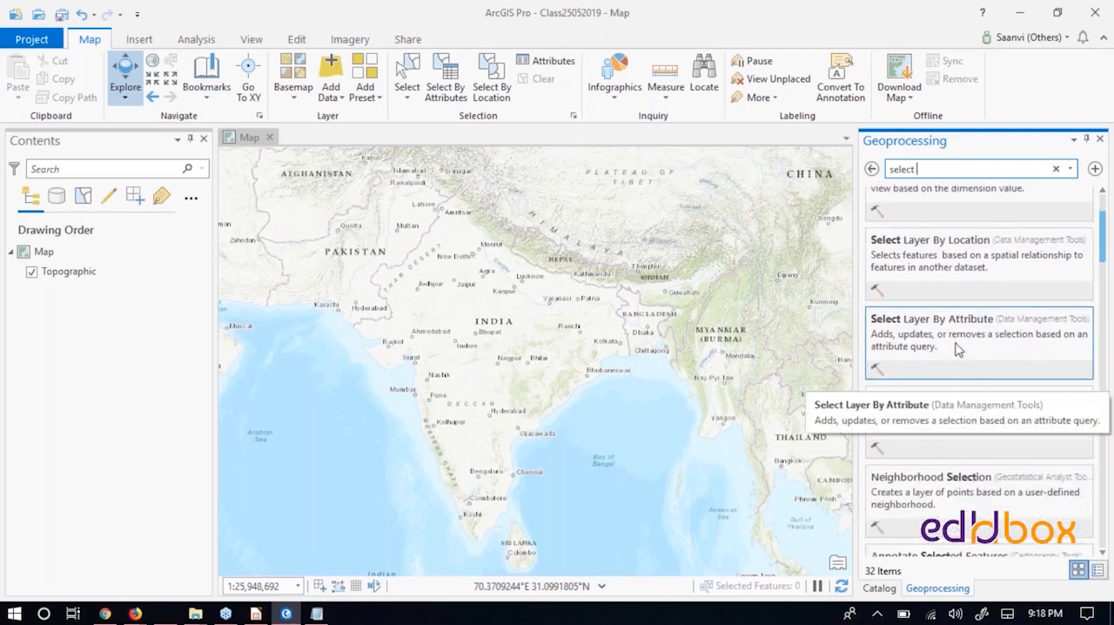
scroll(955, 447, down, 2)
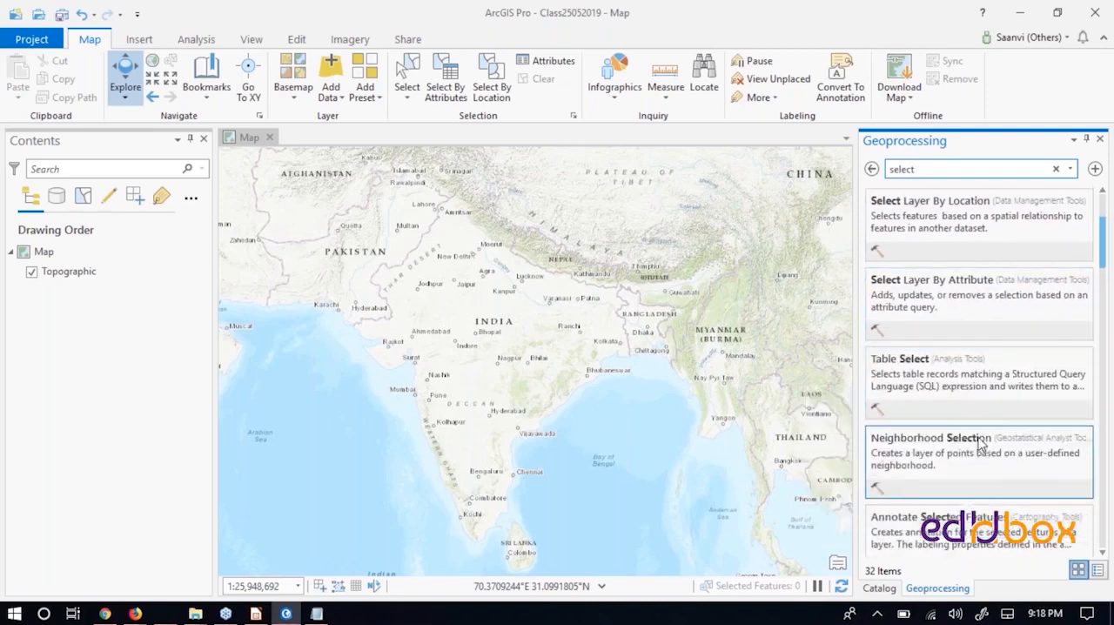
scroll(953, 427, up, 5)
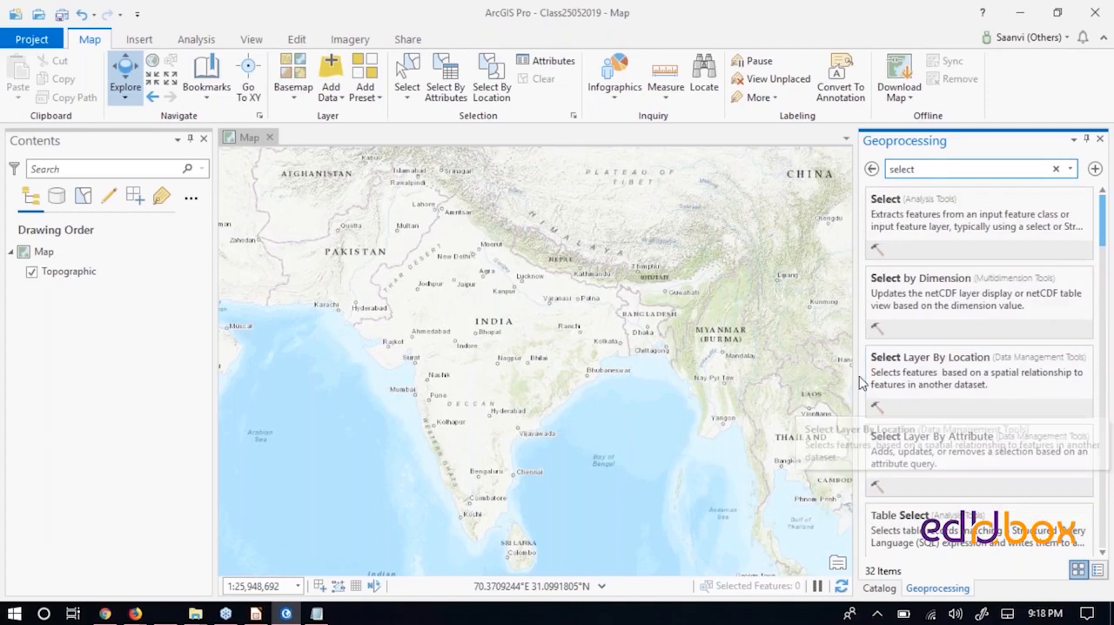
click(1056, 169)
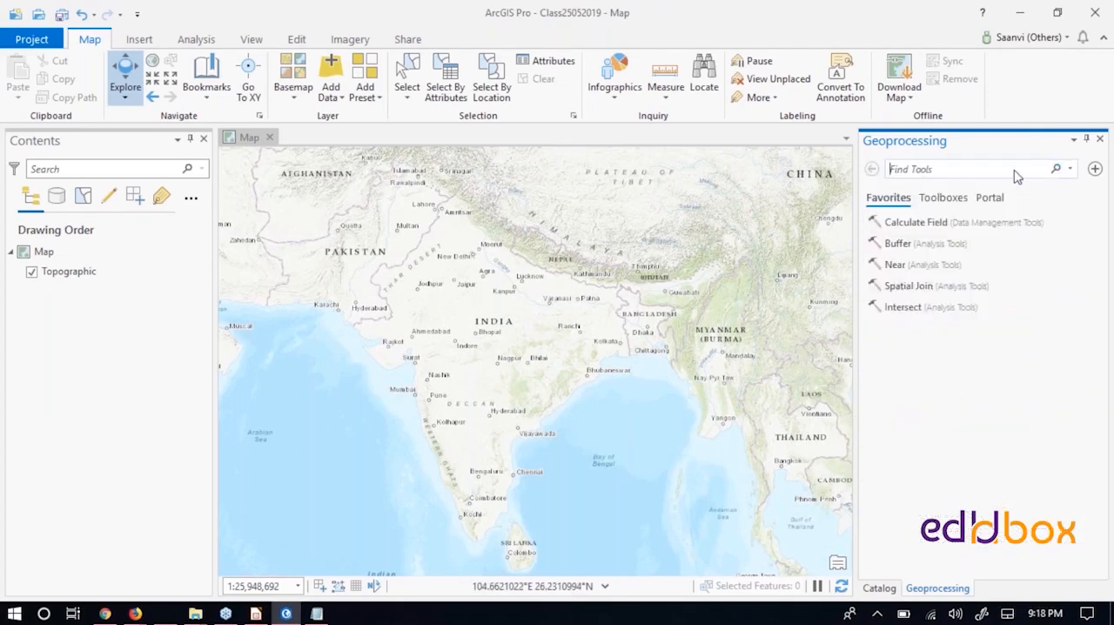
- Expand the Class_15May2019 folder connection in the Catalog pane and examine the geodatabases, shapefiles and rasters it holds
click(879, 588)
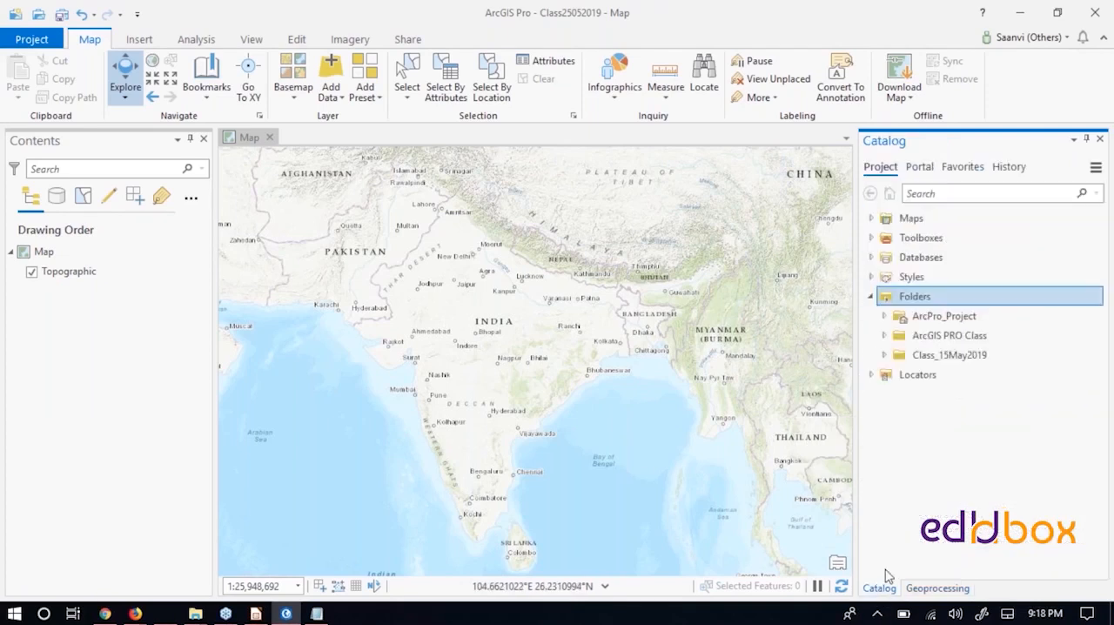
click(896, 357)
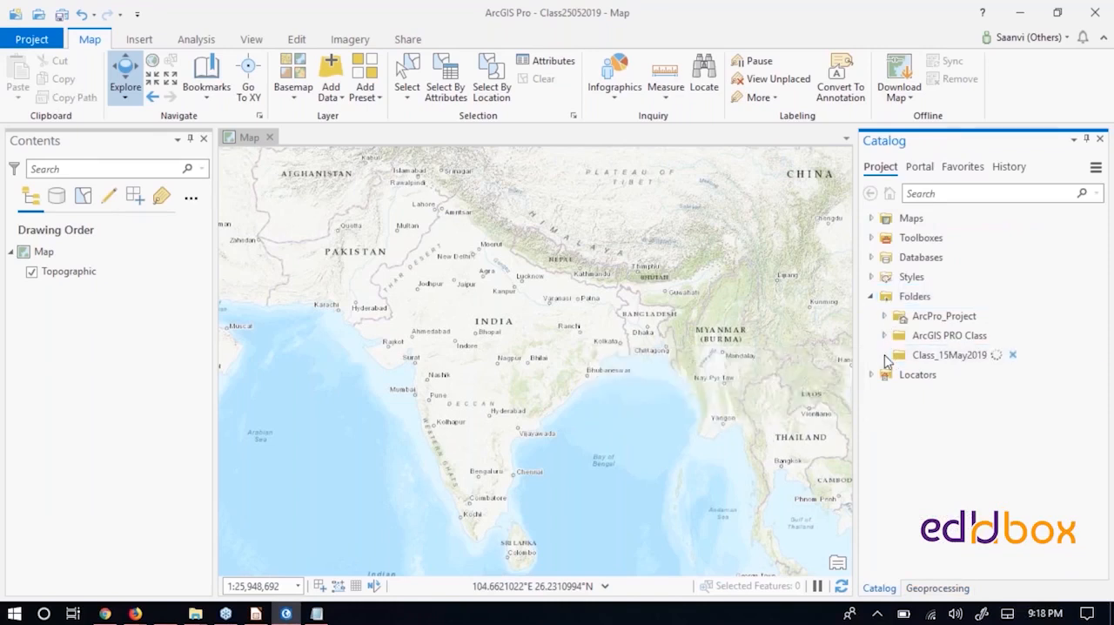
click(975, 377)
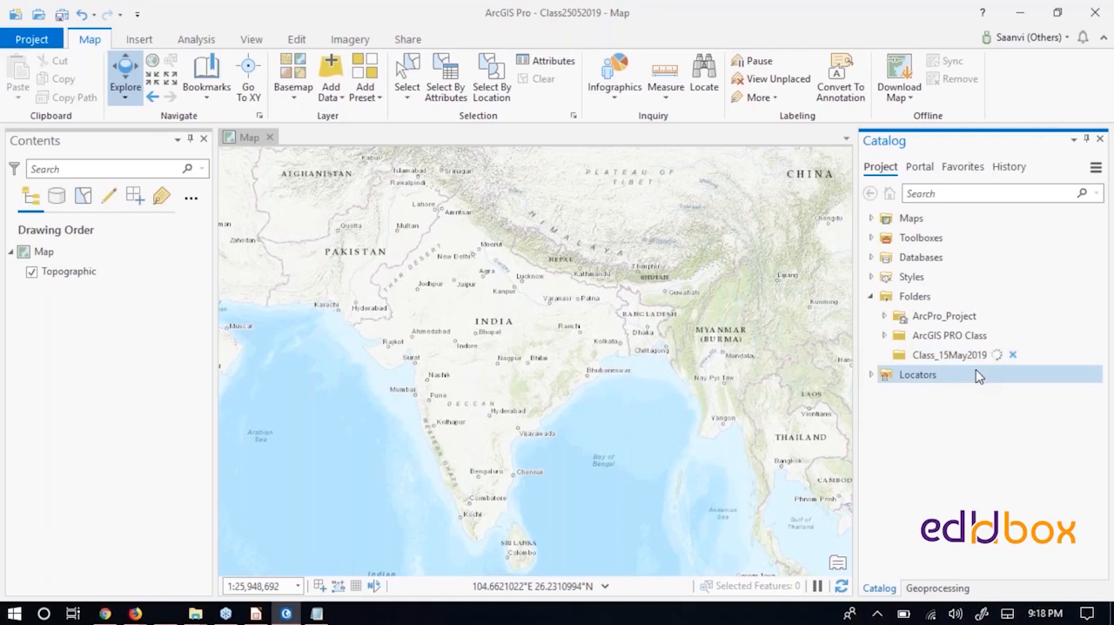
scroll(956, 373, down, 2)
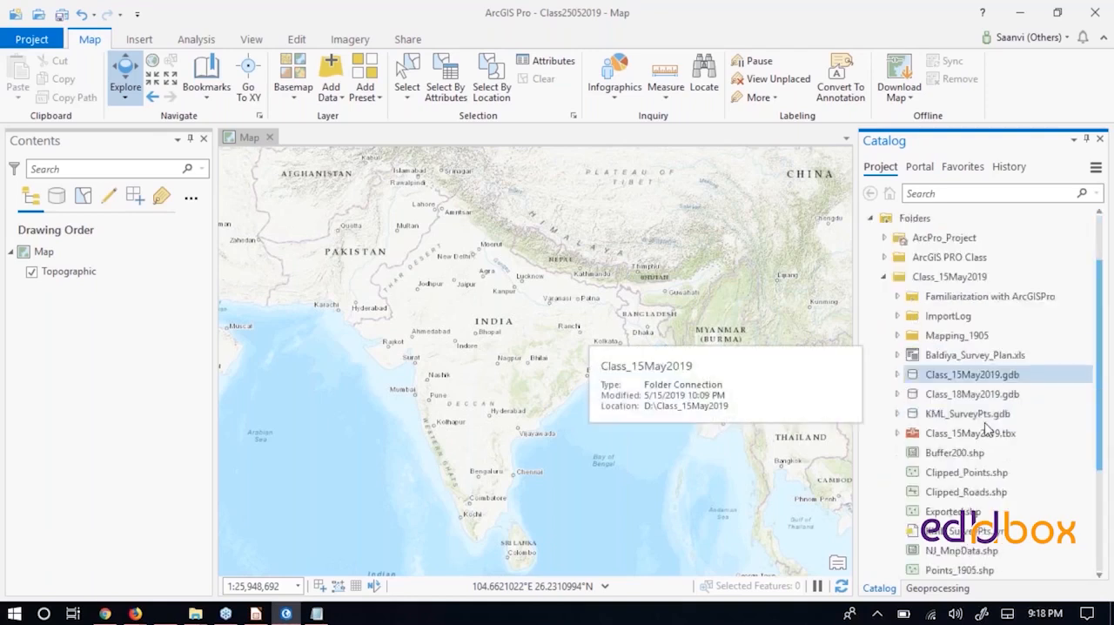
scroll(987, 429, down, 3)
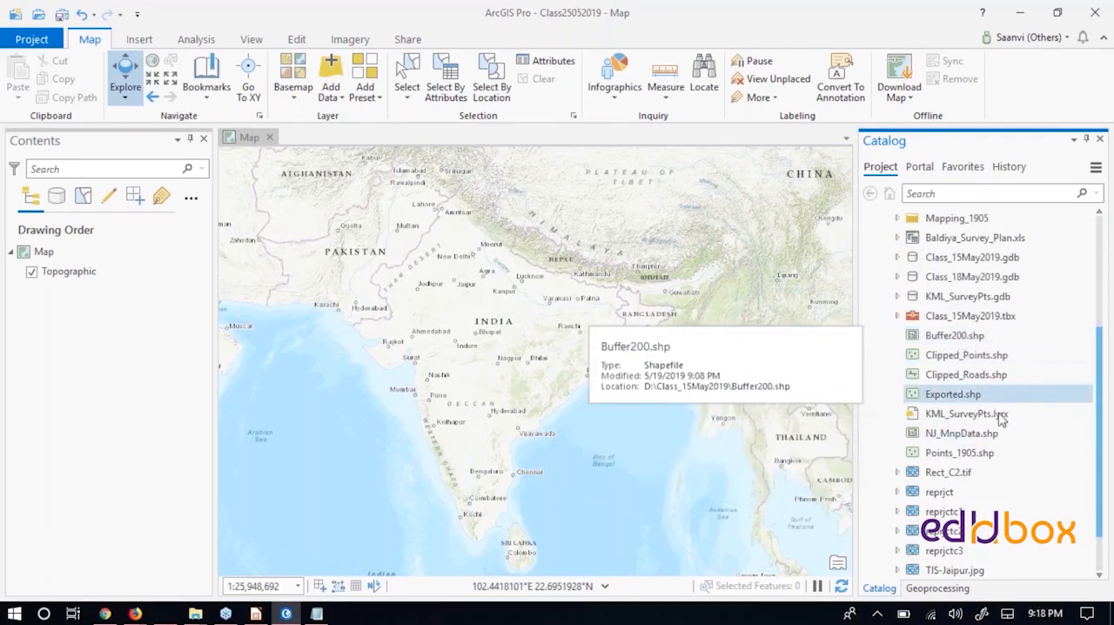
scroll(1004, 491, down, 1)
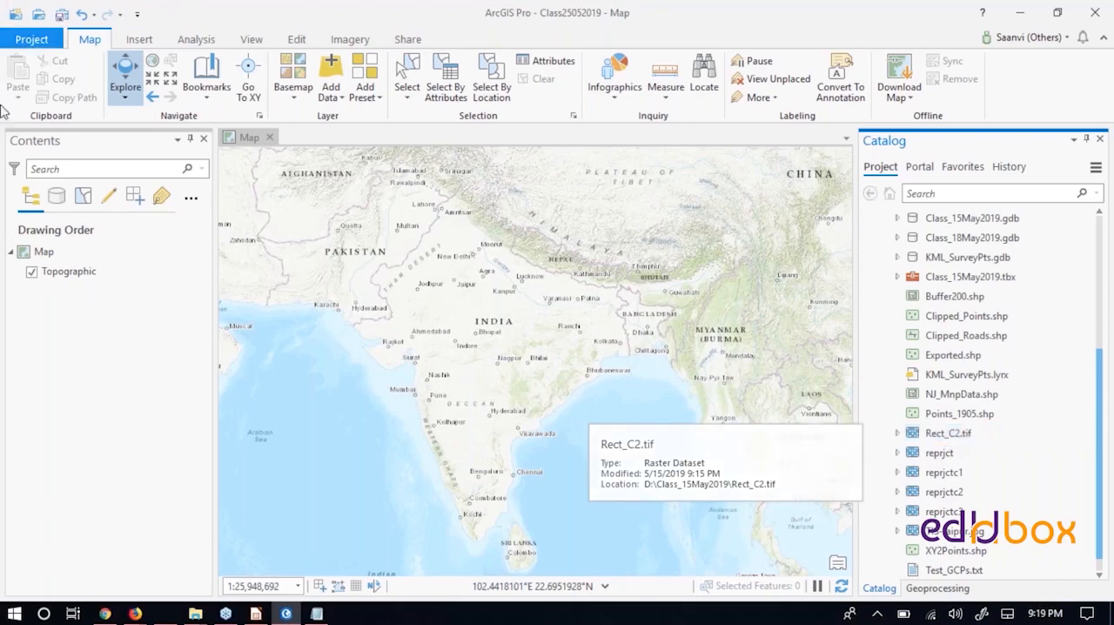
- Examine the shapefiles, layer file and raster datasets in the Class_15May2019 folder, including Clipped_Roads.shp, Points_1905.shp, KML_SurveyPts.lyrx and Rect_C2.tif
click(964, 338)
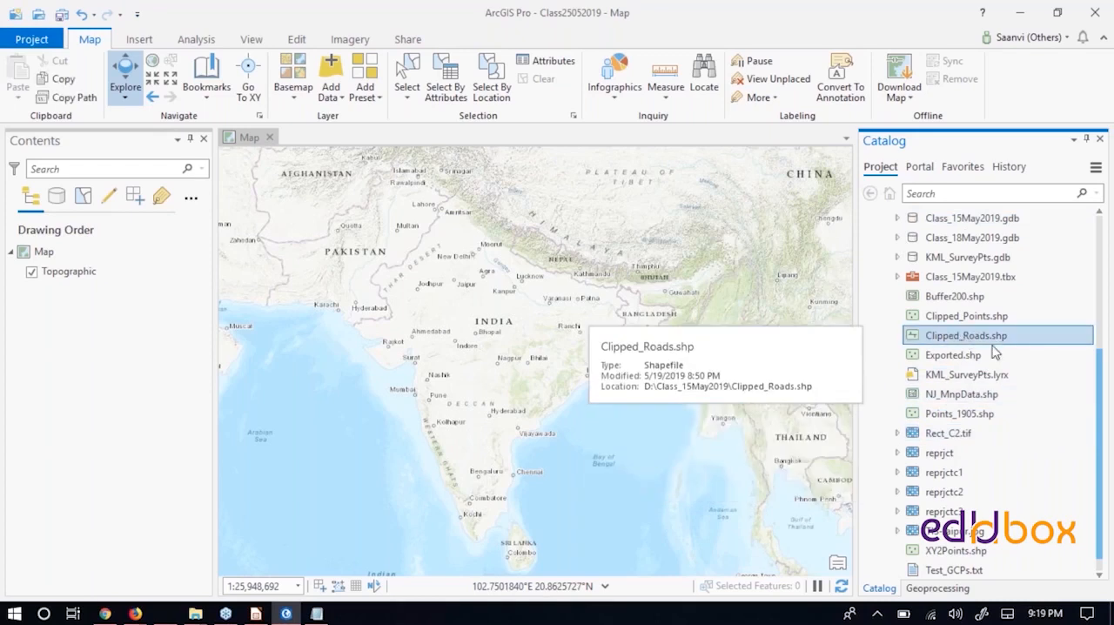
click(970, 416)
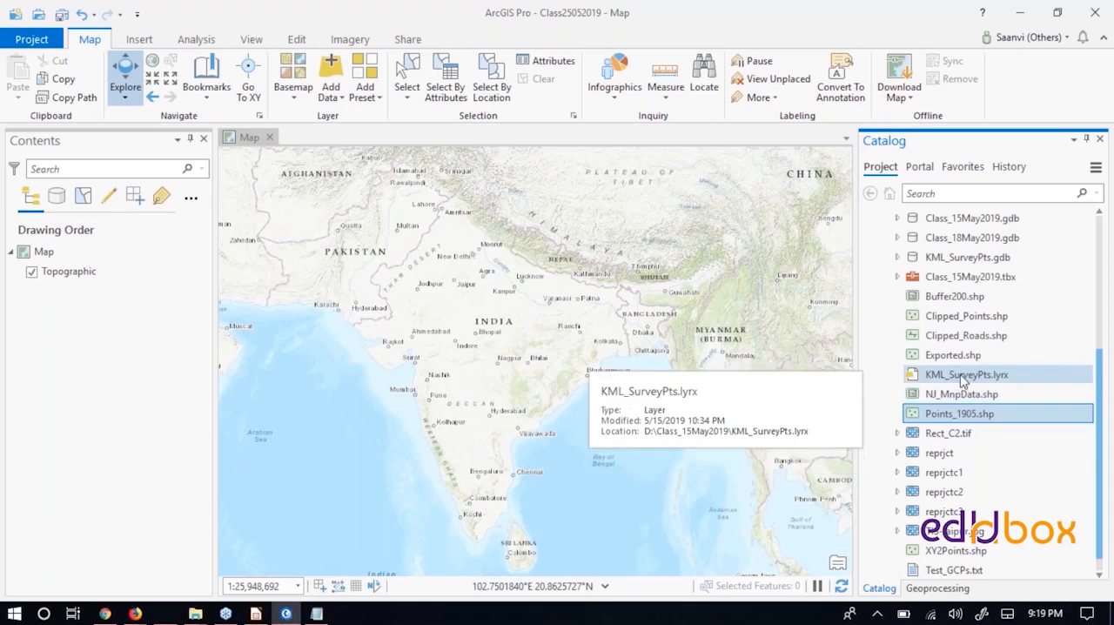
click(964, 377)
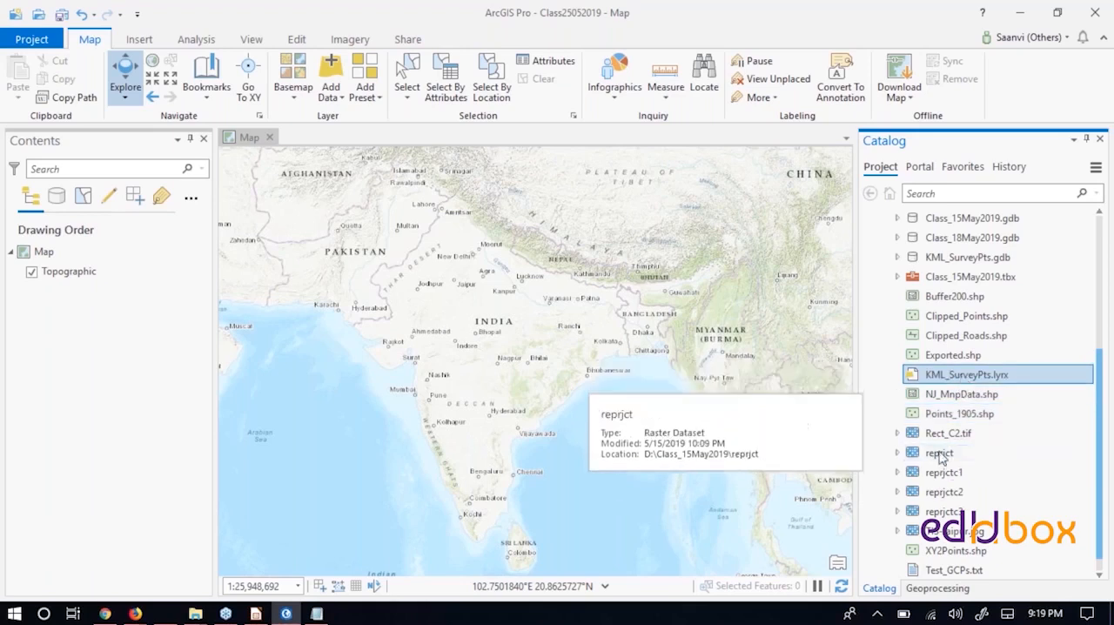
click(941, 435)
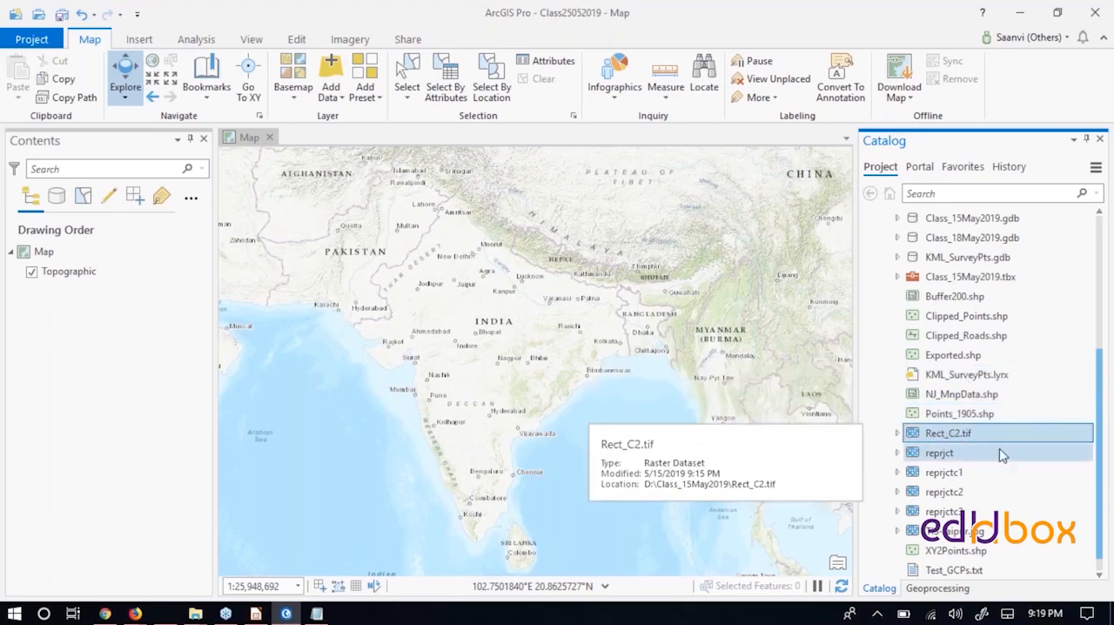
scroll(1001, 452, down, 1)
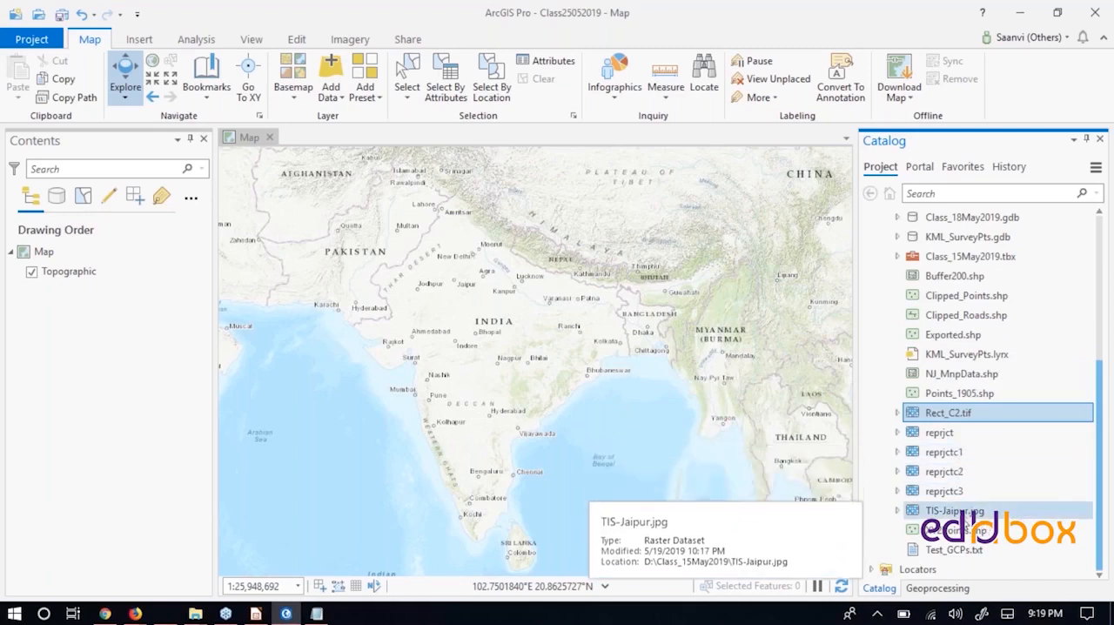
- Check the spatial reference in the raster dataset properties of TIS-Jaipur.jpg and close the properties without changes
click(964, 517)
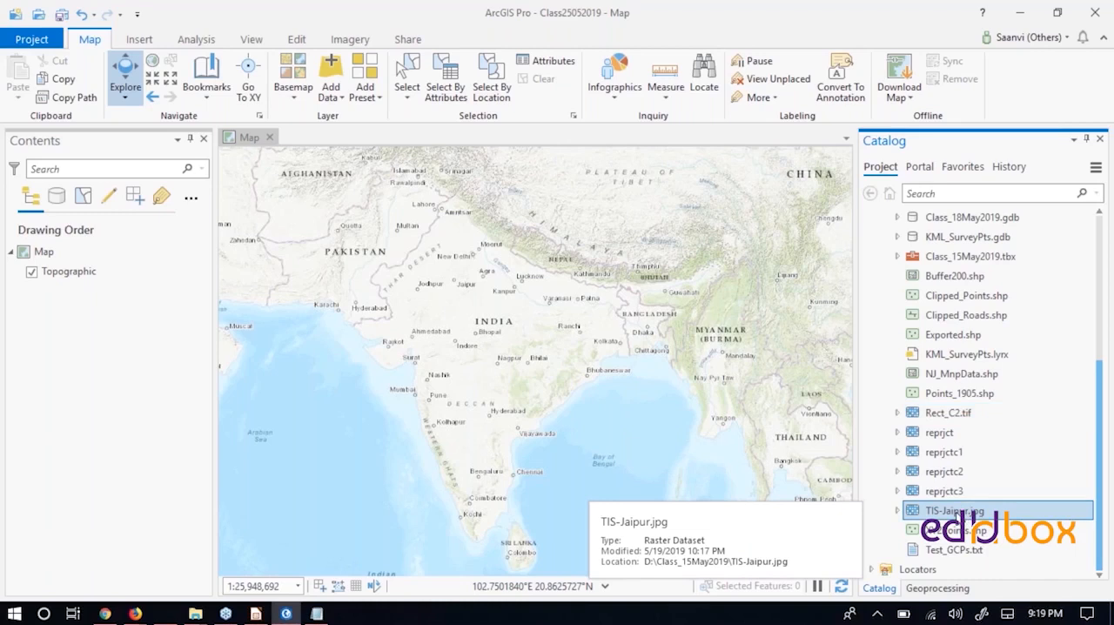
right_click(952, 510)
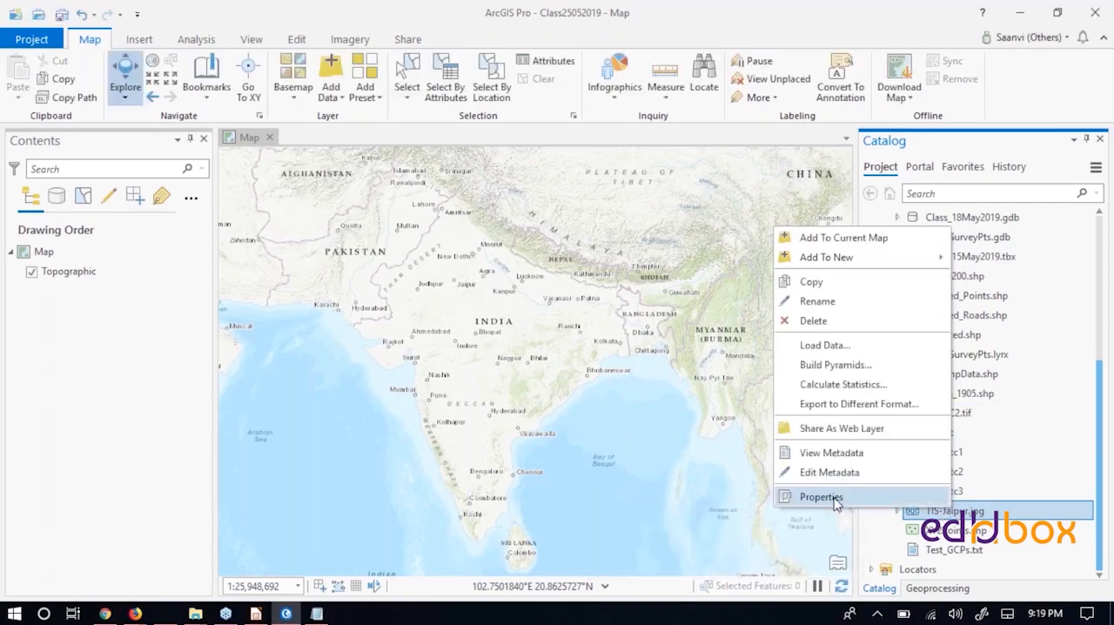
click(822, 496)
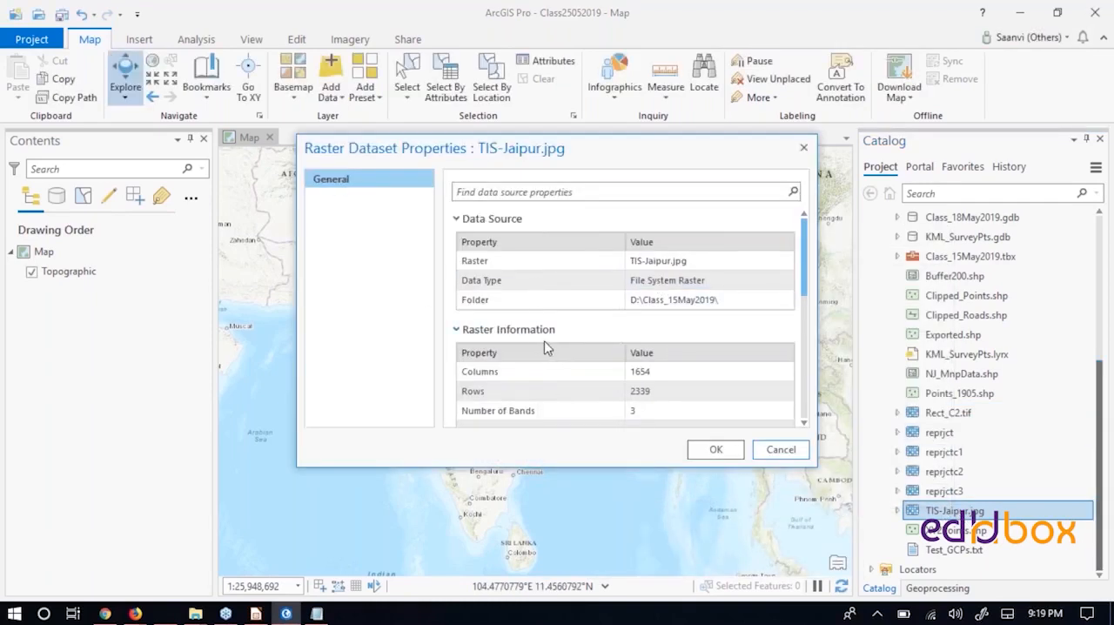
scroll(547, 346, down, 5)
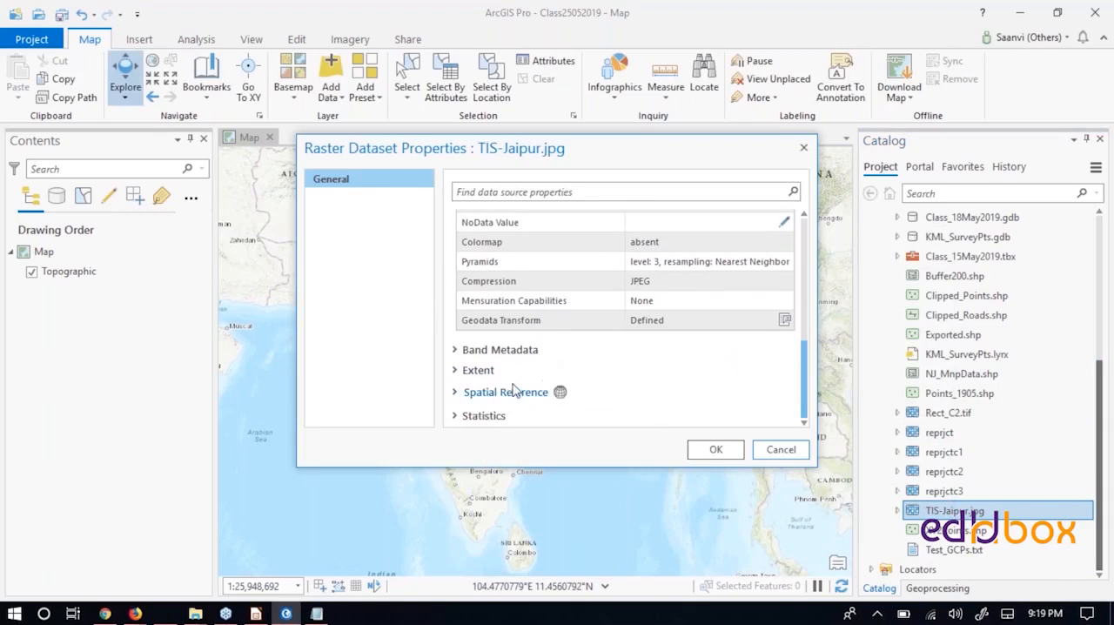
click(455, 392)
scroll(634, 394, down, 2)
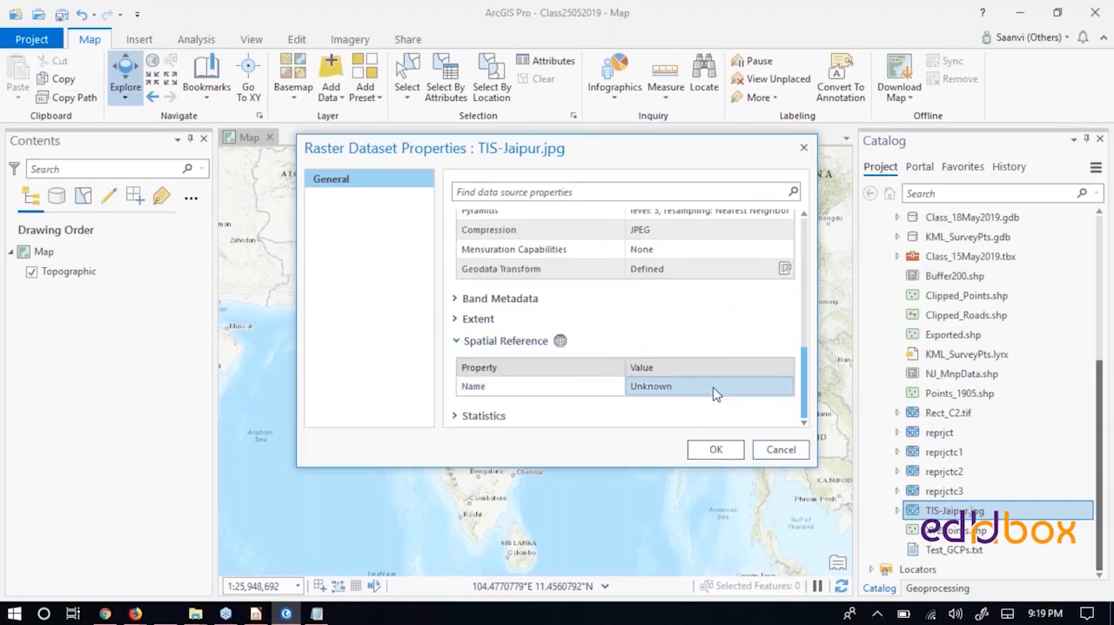
click(792, 450)
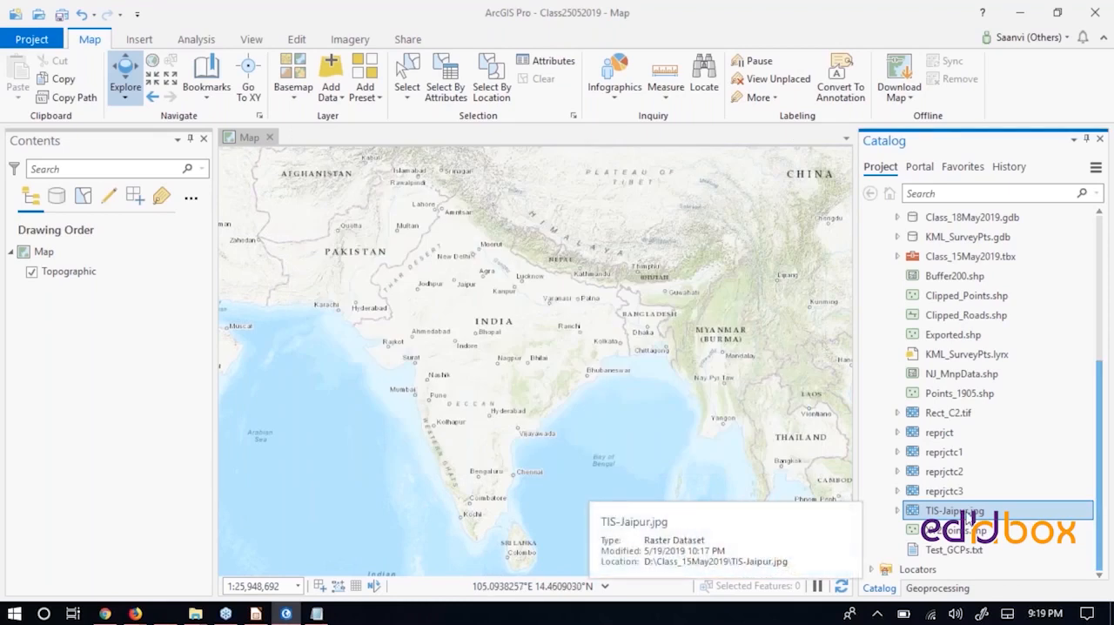
- Add the TIS-Jaipur.jpg raster to the current map and look across the world extent for it
right_click(970, 518)
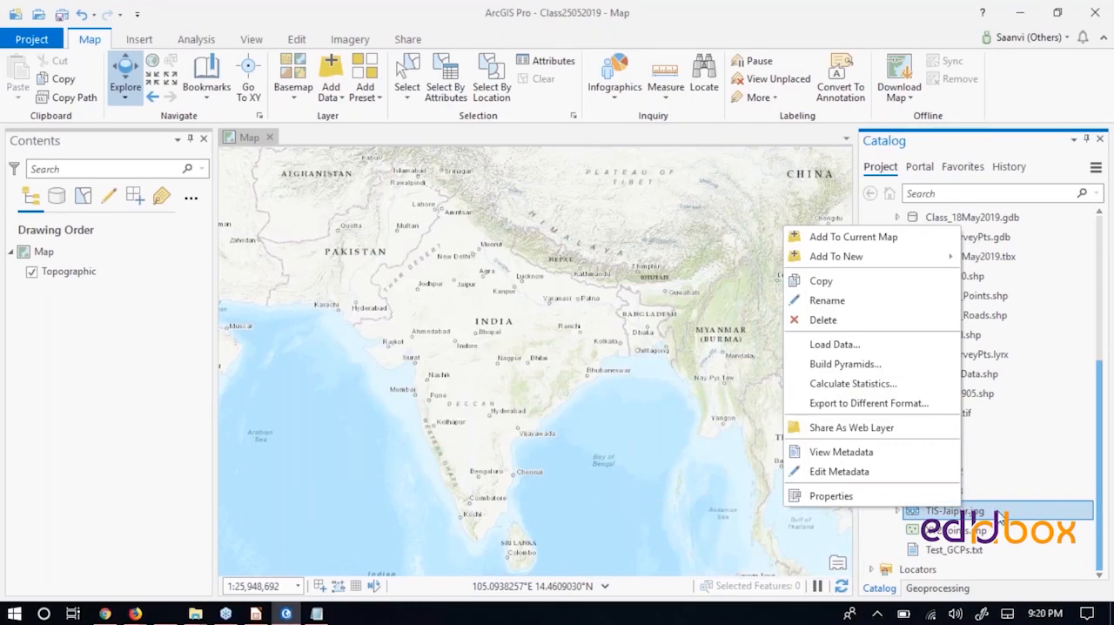
click(853, 237)
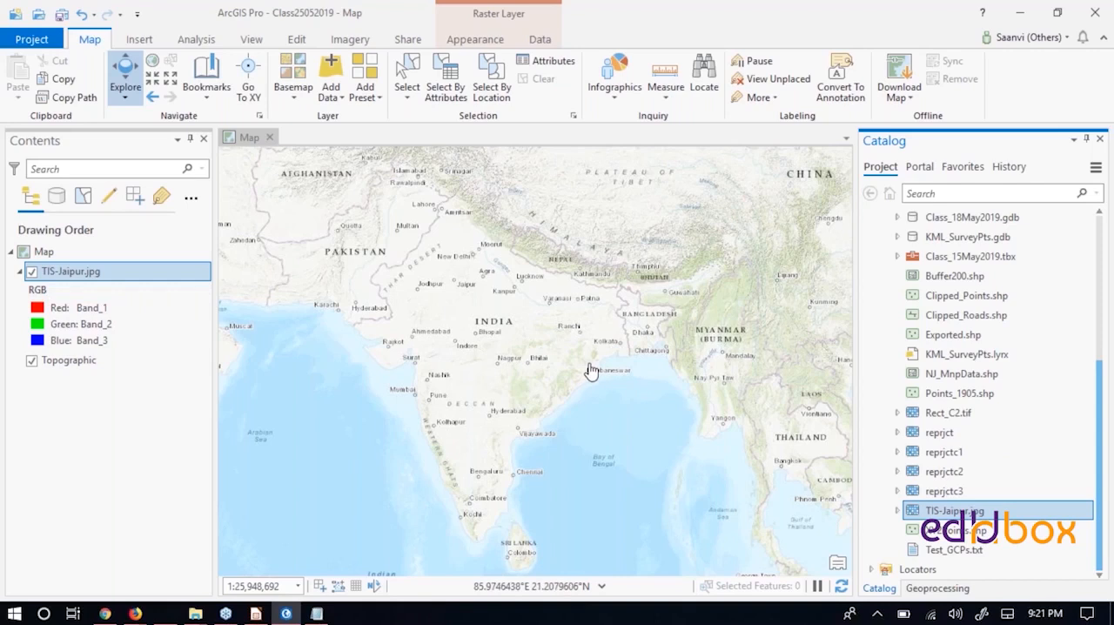
click(762, 404)
drag(761, 400, 222, 413)
drag(640, 396, 291, 557)
drag(620, 315, 473, 421)
drag(224, 374, 480, 301)
scroll(567, 340, down, 5)
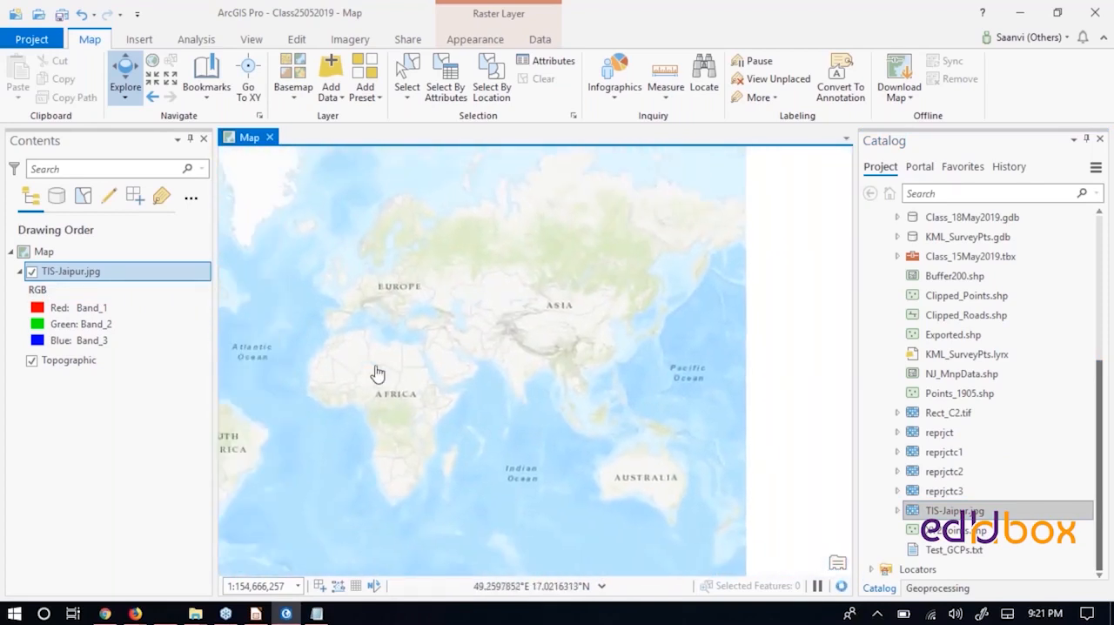
drag(449, 346, 470, 347)
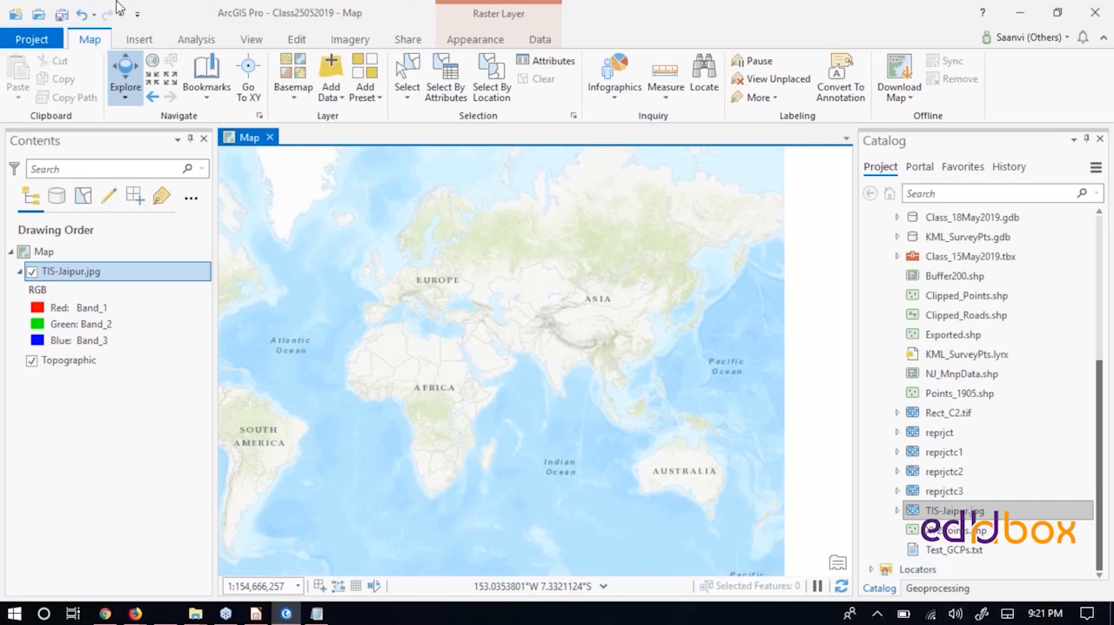
- Search Windows for "arc" and dismiss the search
click(44, 615)
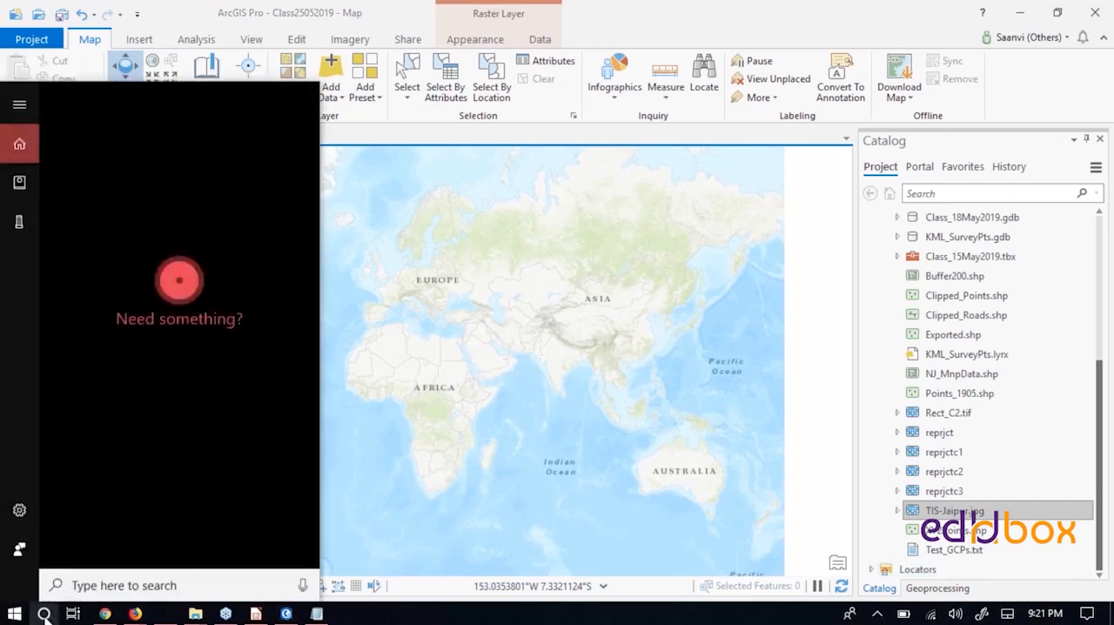
text(arc)
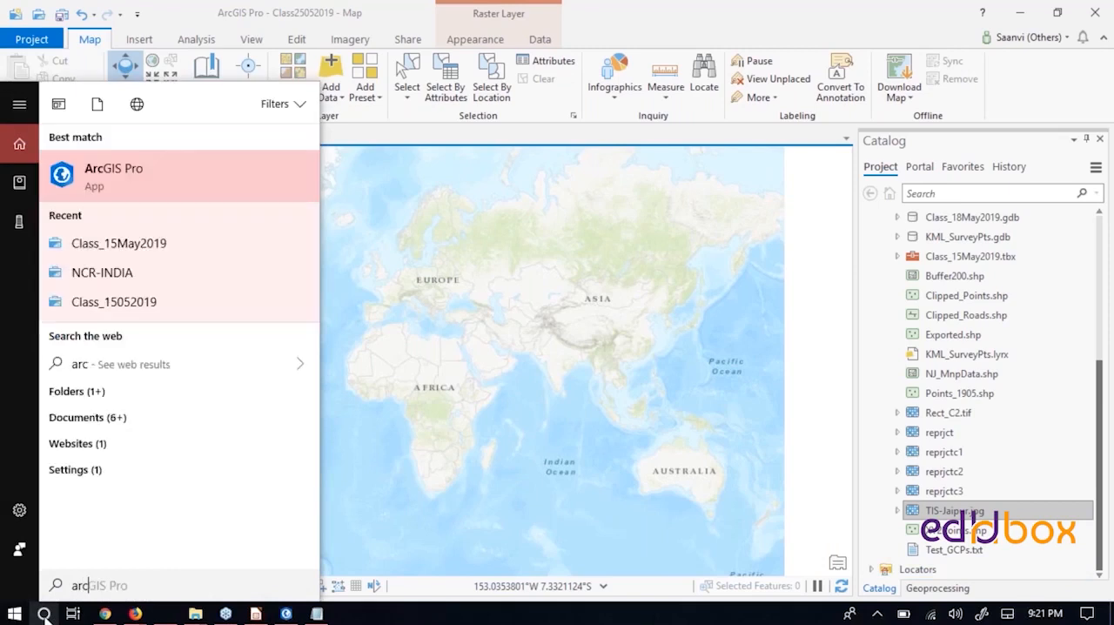
click(405, 7)
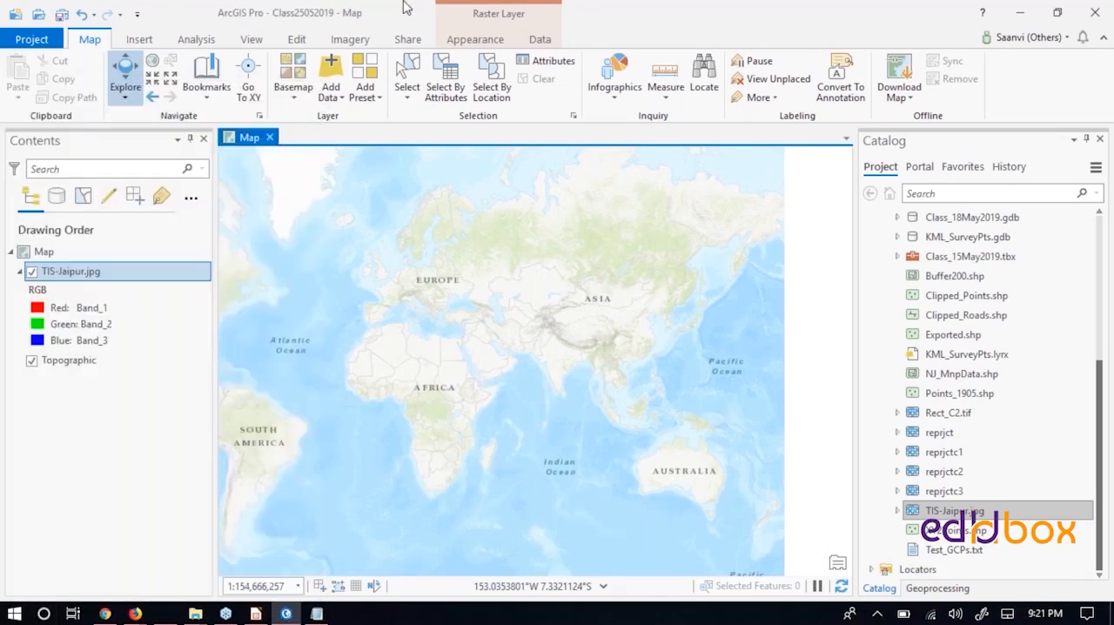
- Insert a new map into the project, compare it with the original map and return to the original
click(136, 39)
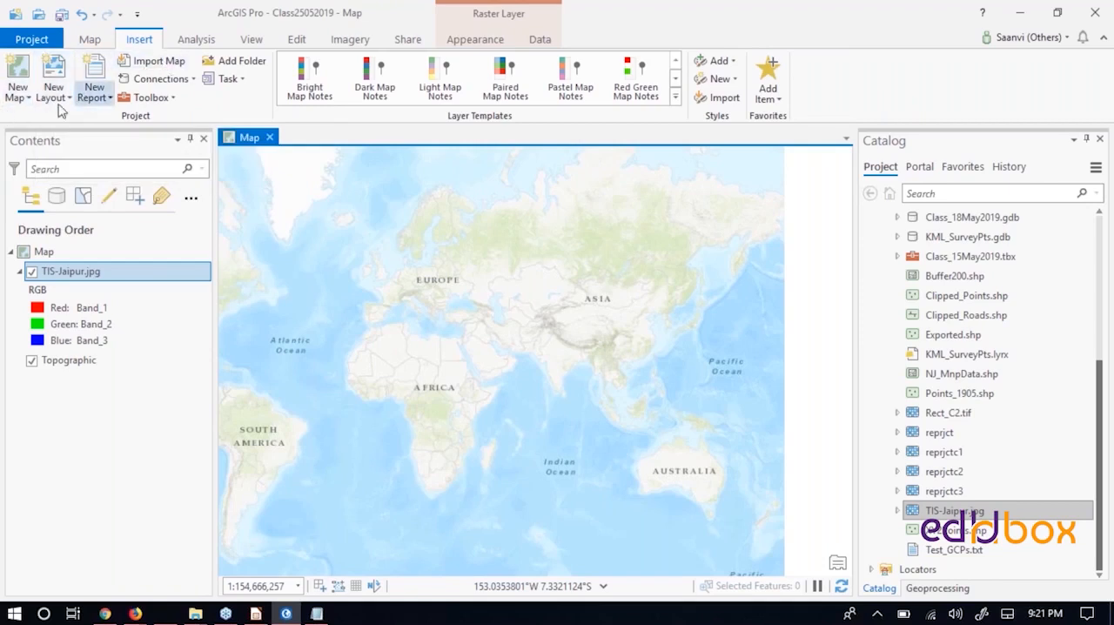
click(15, 76)
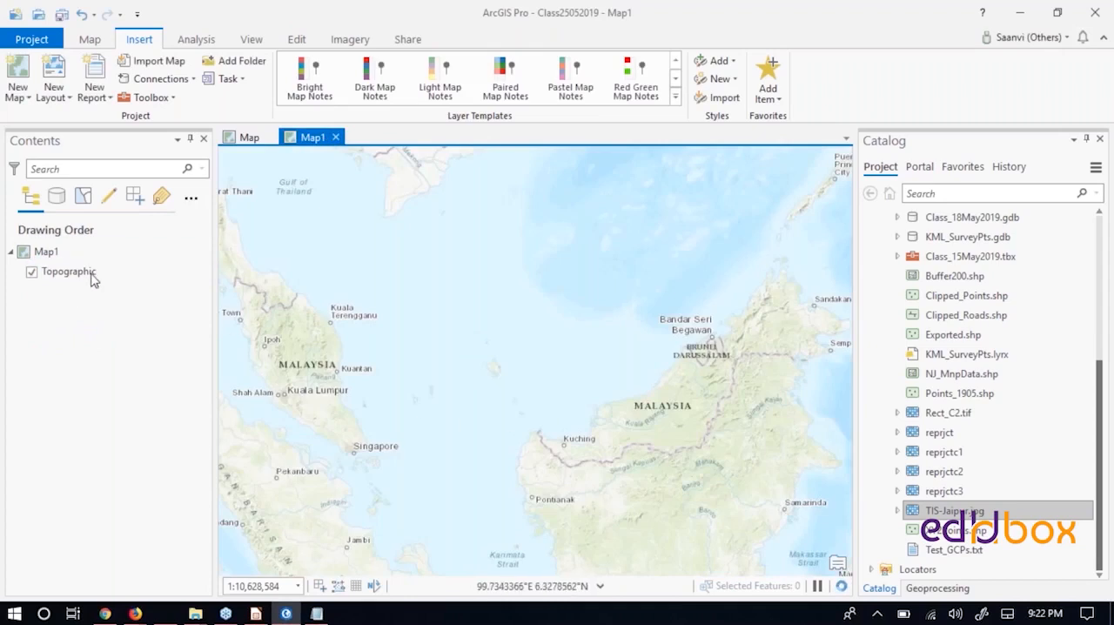
click(249, 139)
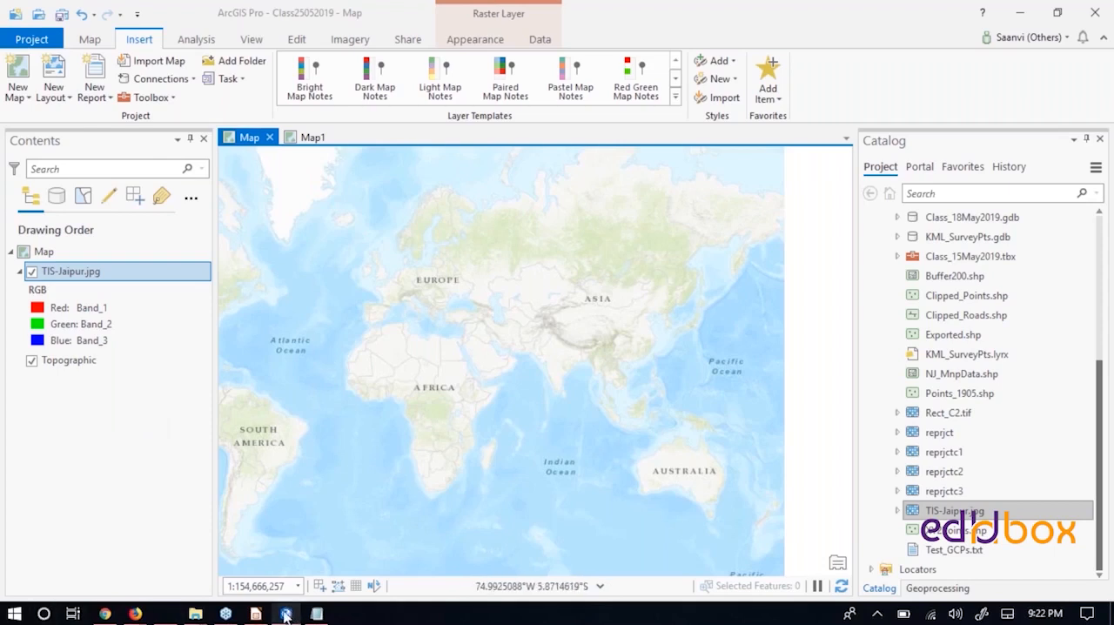
mouse_move(288, 616)
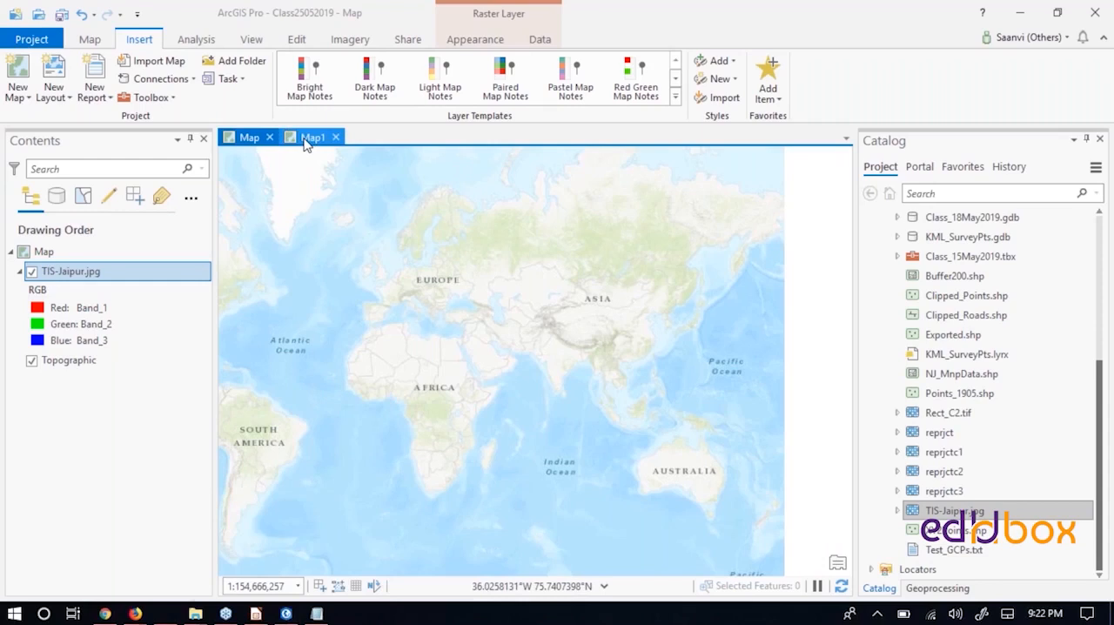
click(244, 138)
click(313, 137)
click(248, 138)
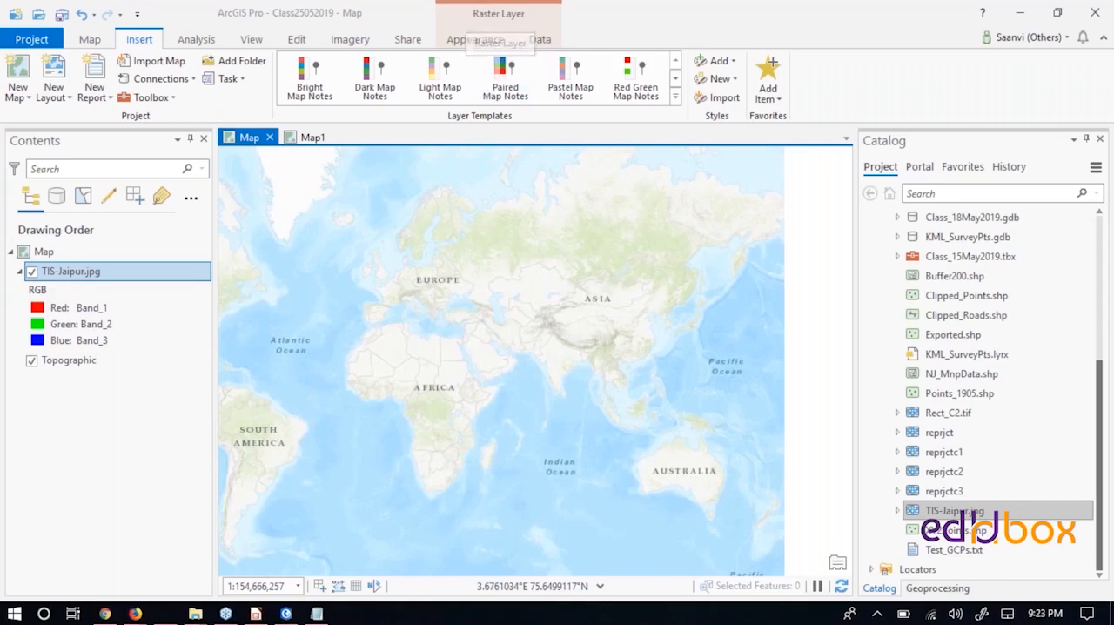
- Review the appearance and data options available for the TIS-Jaipur.jpg raster layer
click(468, 42)
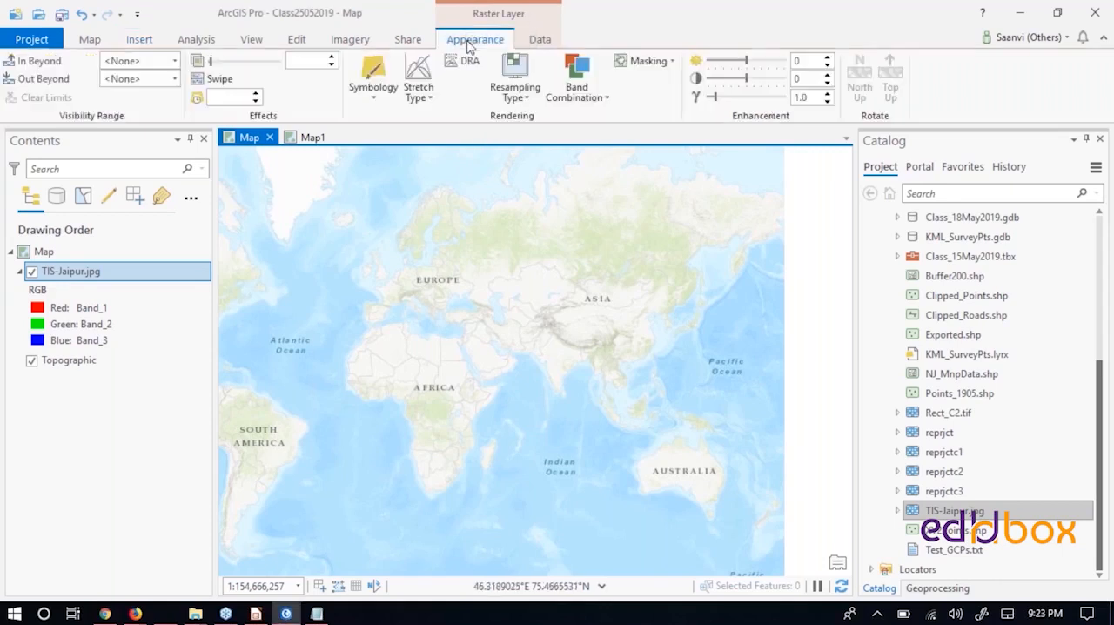
click(547, 42)
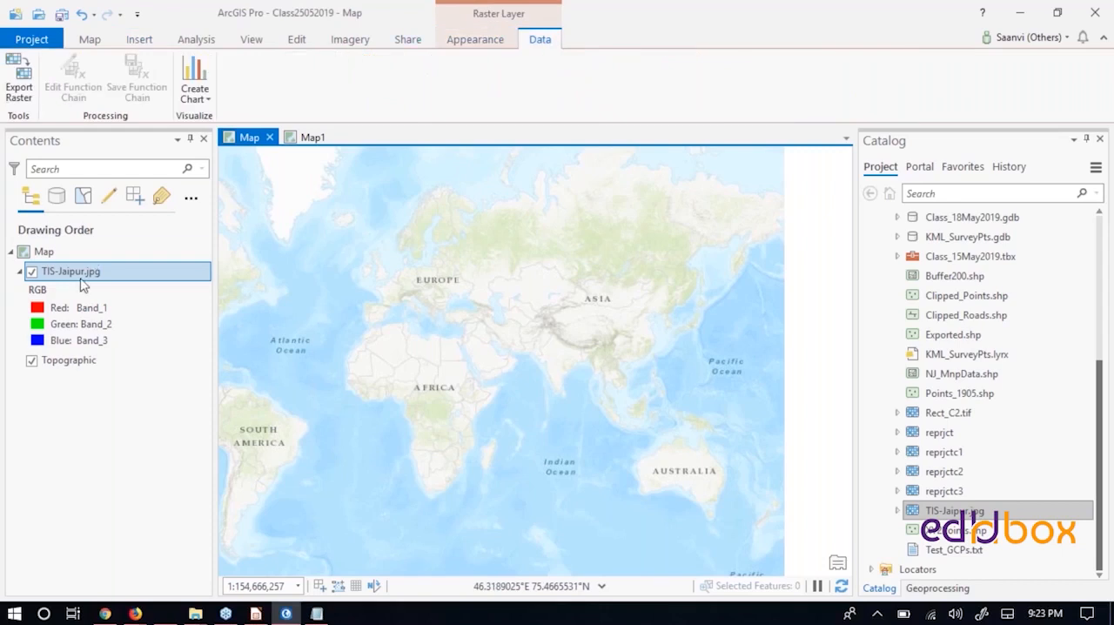
click(484, 44)
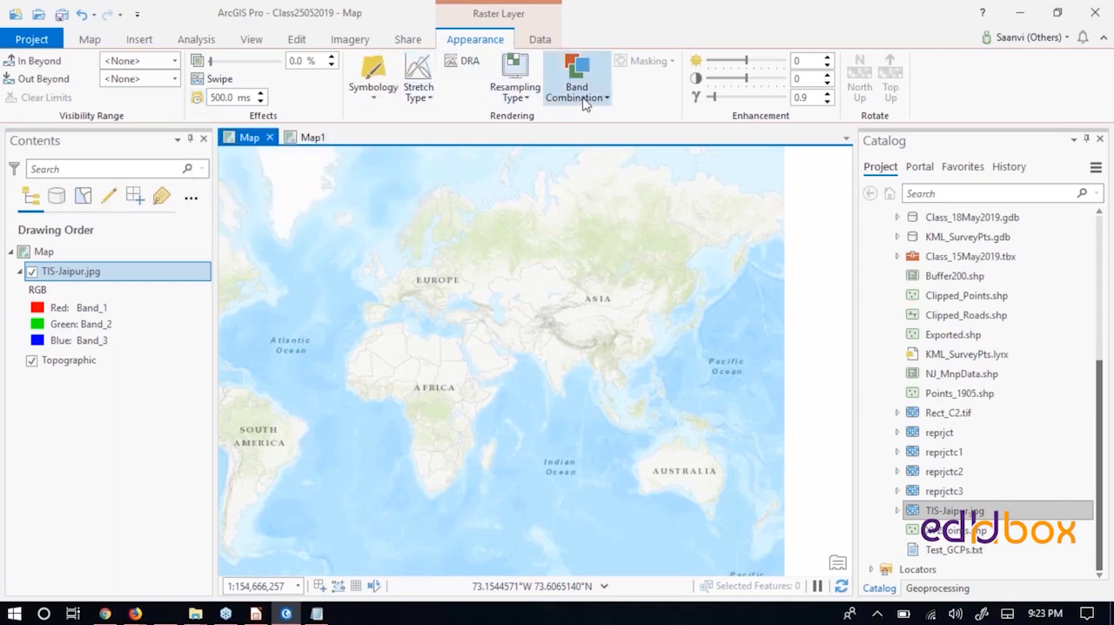
click(539, 39)
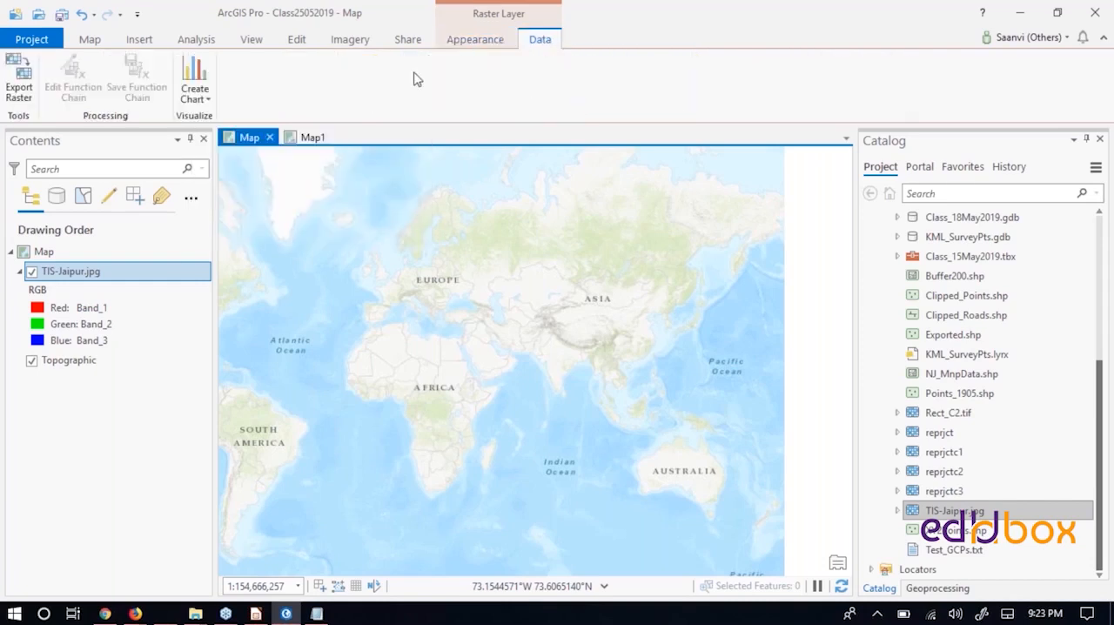
- Switch to Map1 and examine the feature classes and raster stored in Class_15May2019.gdb
click(306, 140)
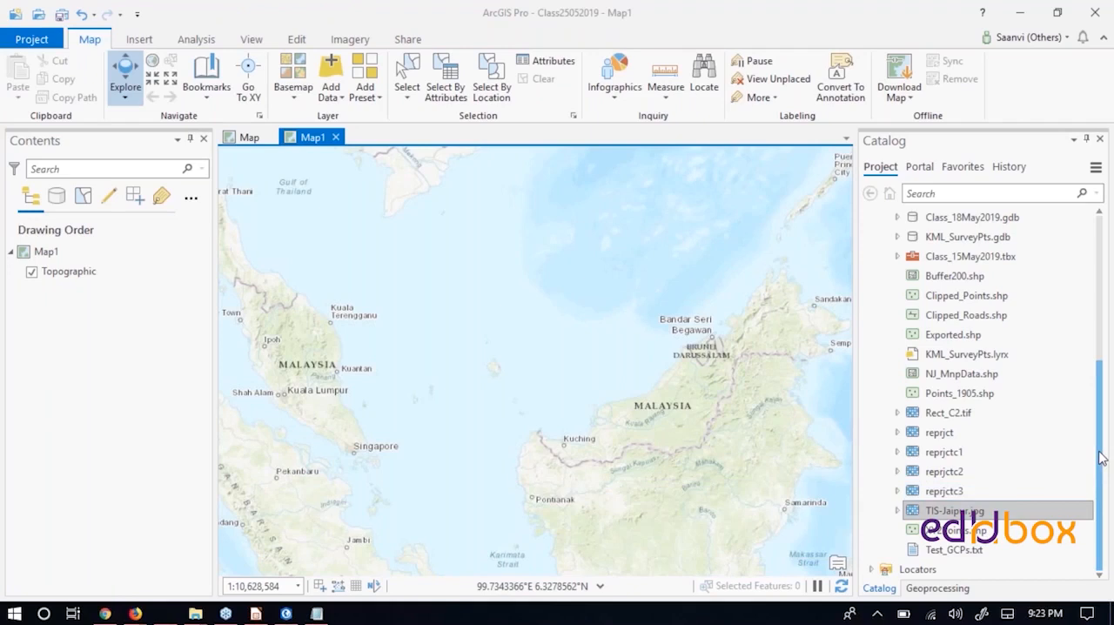
drag(1101, 458, 1111, 335)
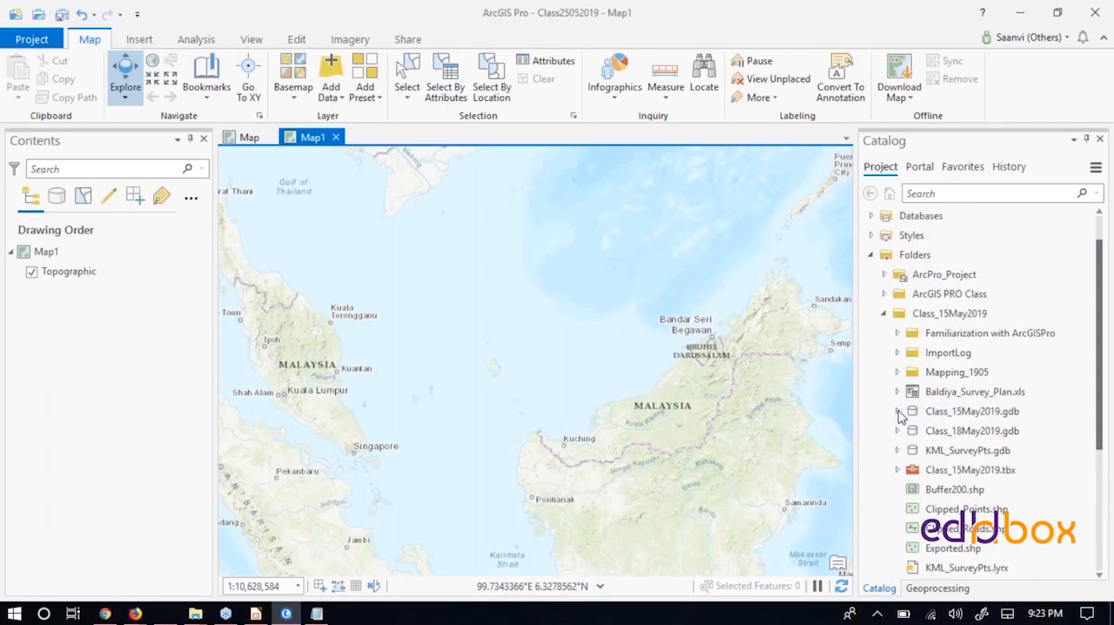
click(900, 412)
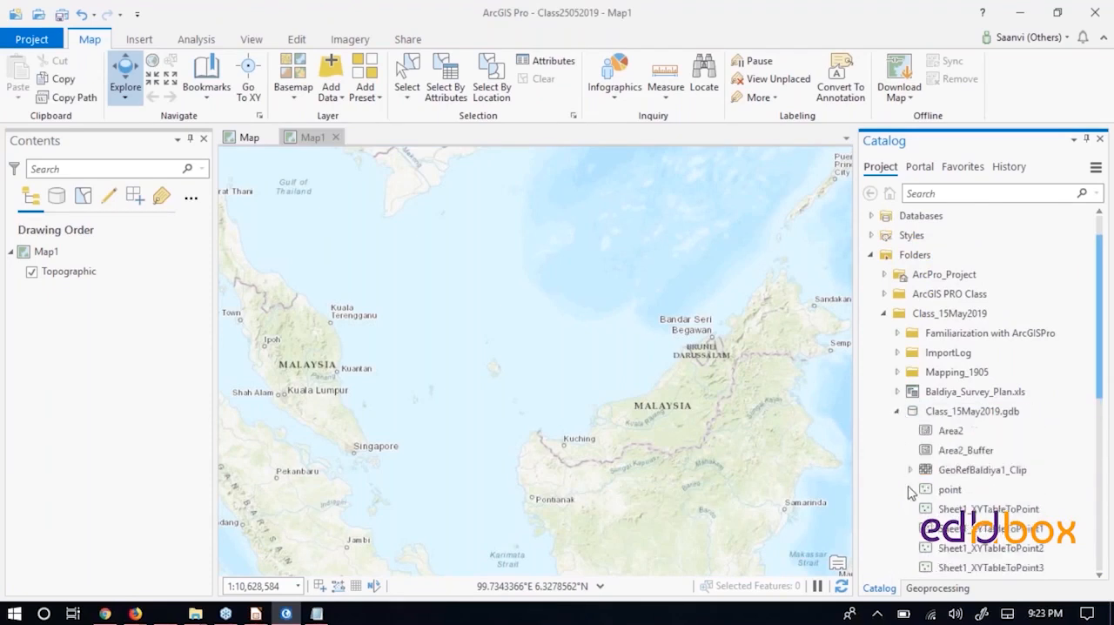
scroll(1047, 487, down, 2)
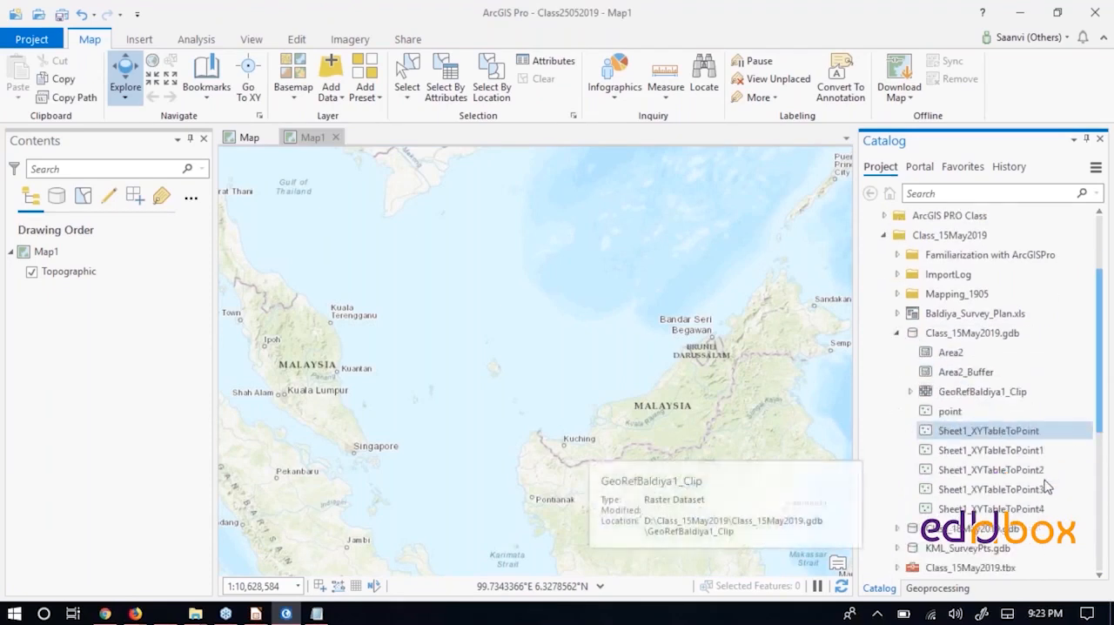
click(898, 333)
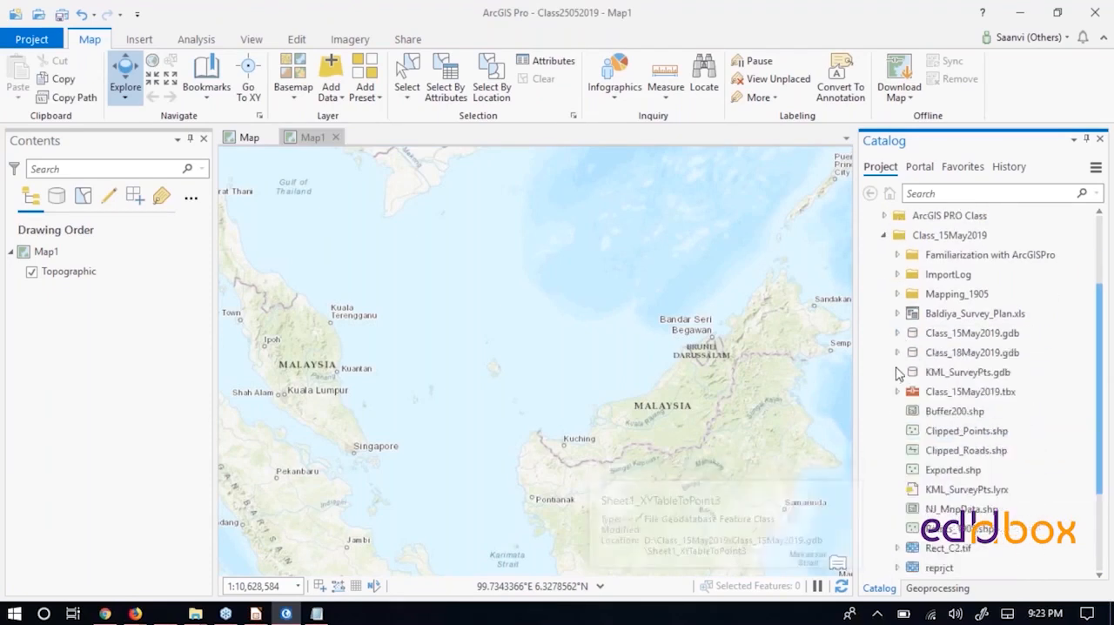
- Expand Class_18May2019.gdb and add its AOI feature class to Map1
click(897, 353)
click(1034, 431)
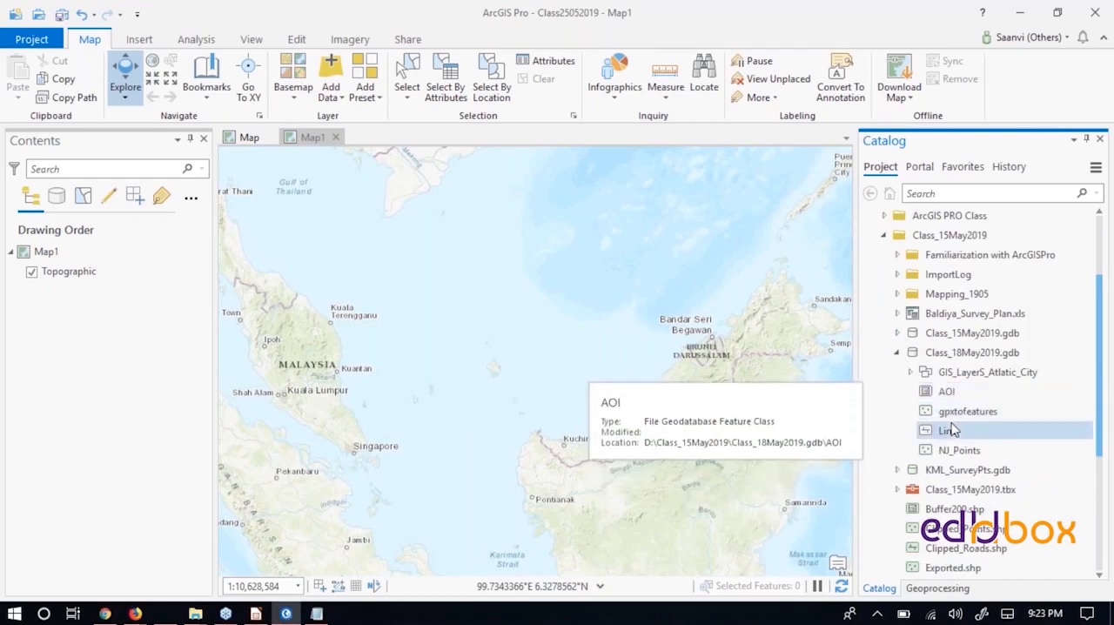
click(946, 394)
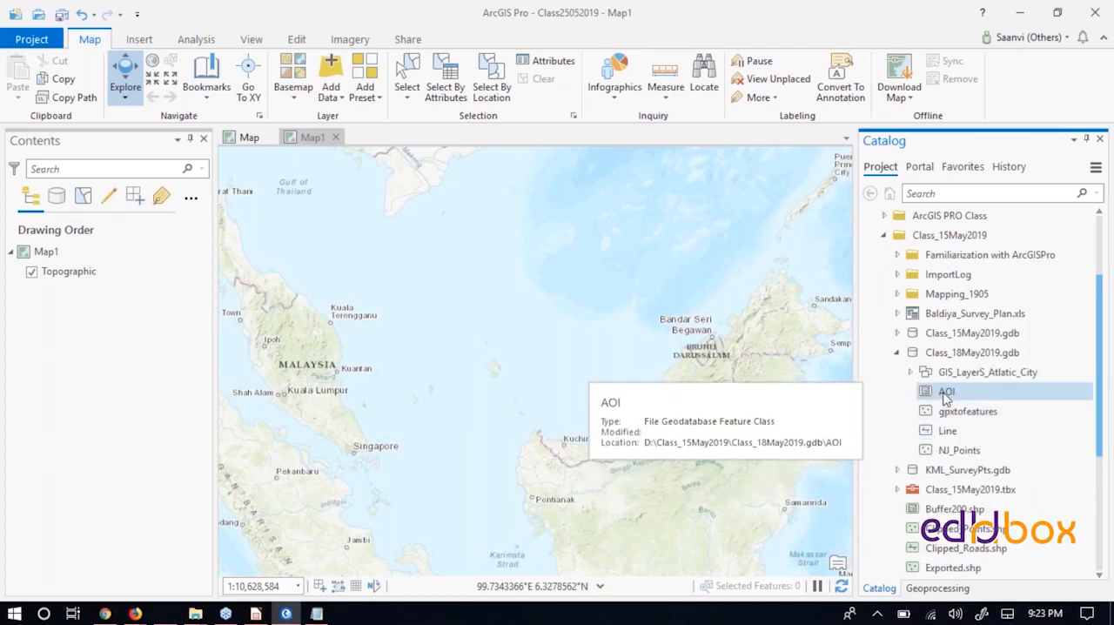
drag(946, 396, 339, 342)
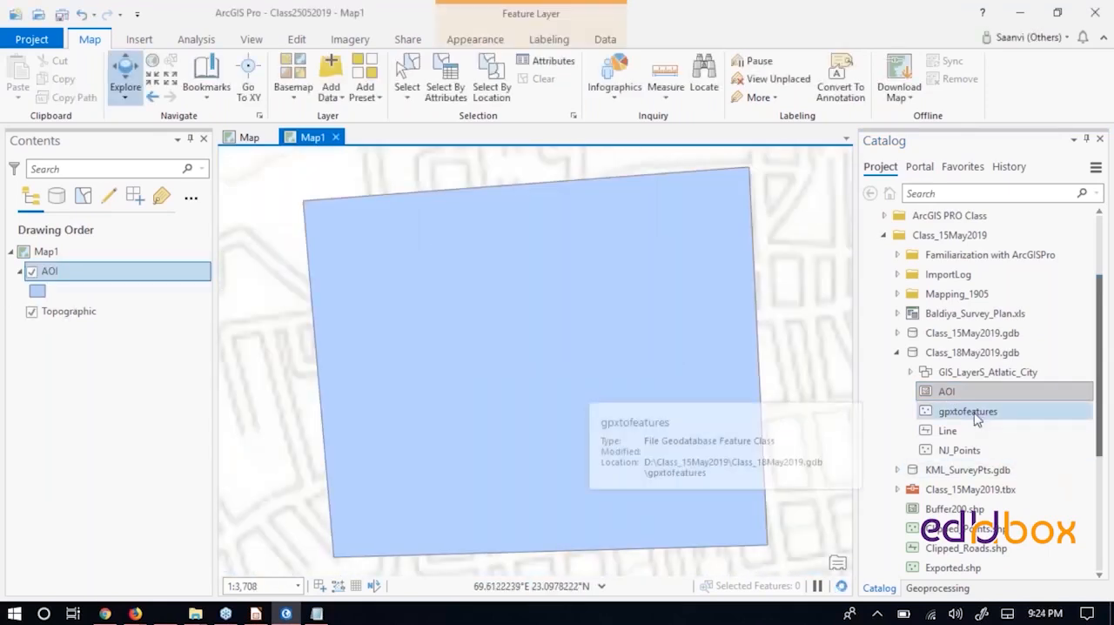
- Add the Line and NJ_Points feature classes from Class_18May2019.gdb to Map1 and zoom to the NJ_Points layer
drag(949, 432, 656, 386)
drag(959, 450, 435, 416)
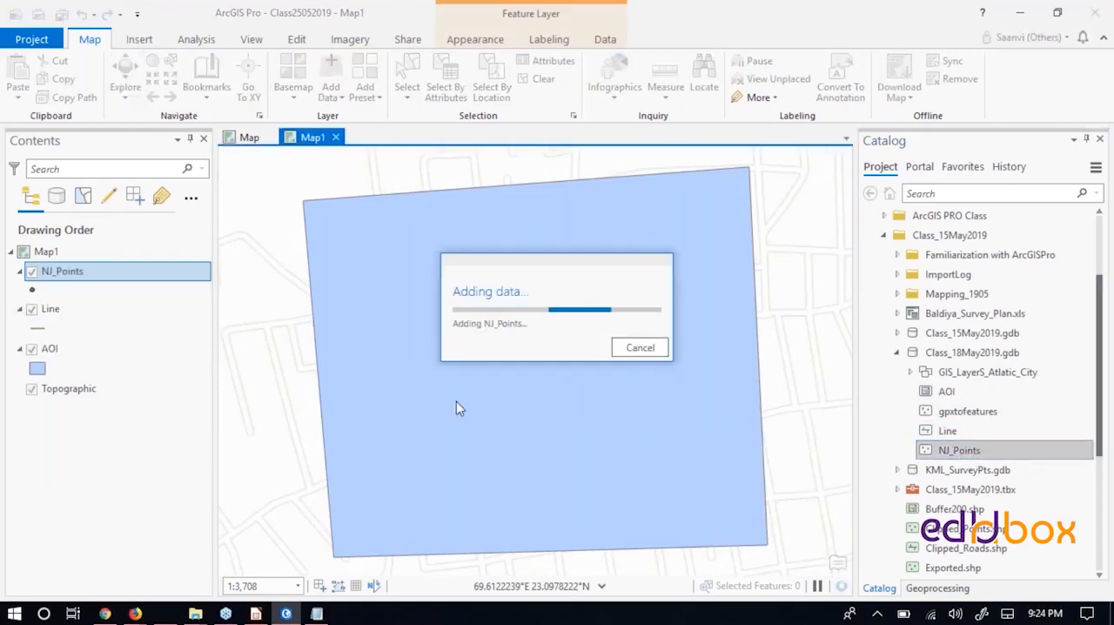
click(71, 277)
right_click(71, 276)
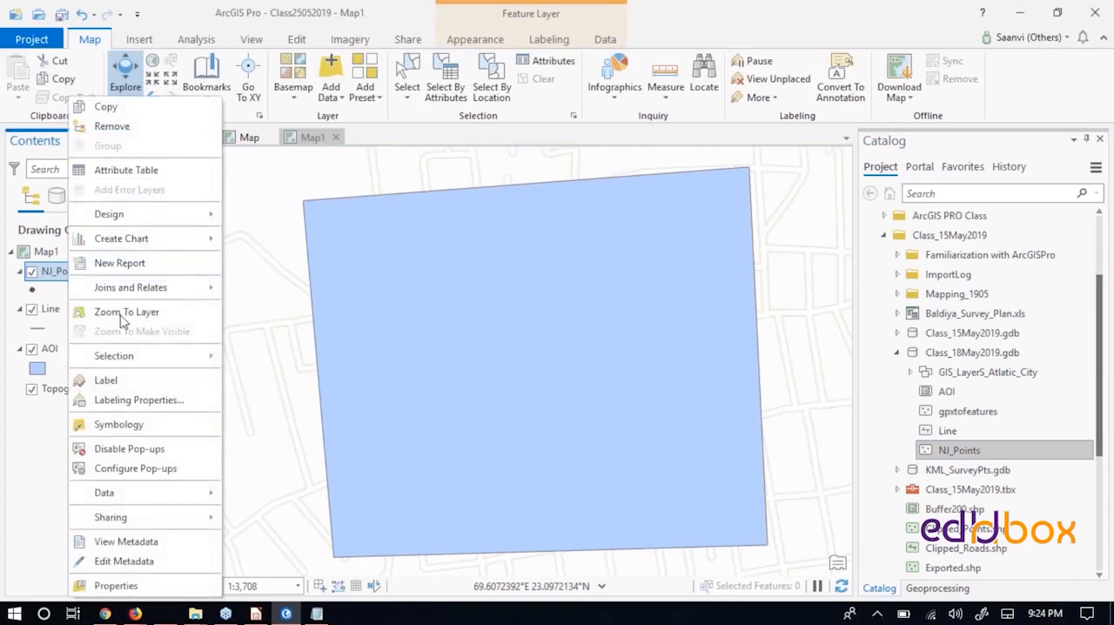
click(127, 311)
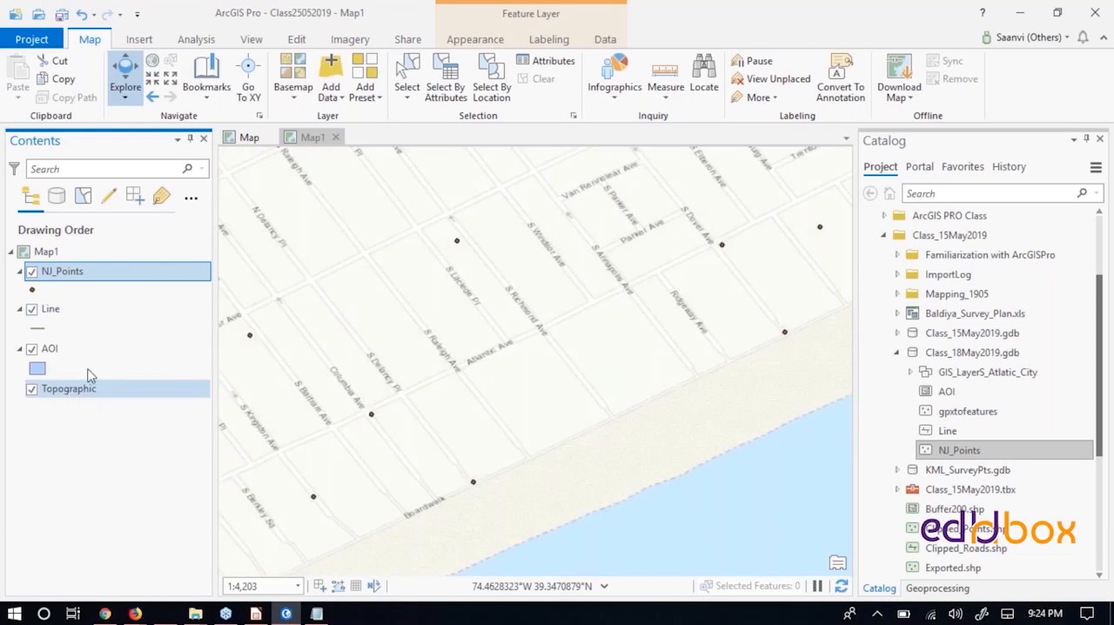
- Change the basemap to Imagery with Labels and move World Boundaries and Places below World Imagery in the drawing order
click(294, 97)
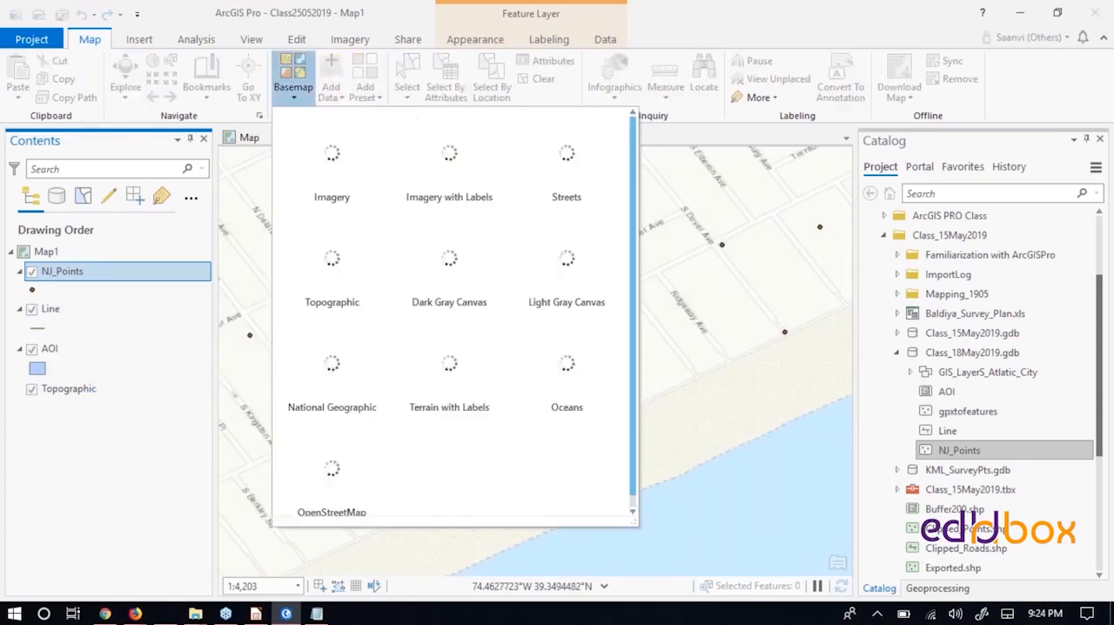
click(462, 168)
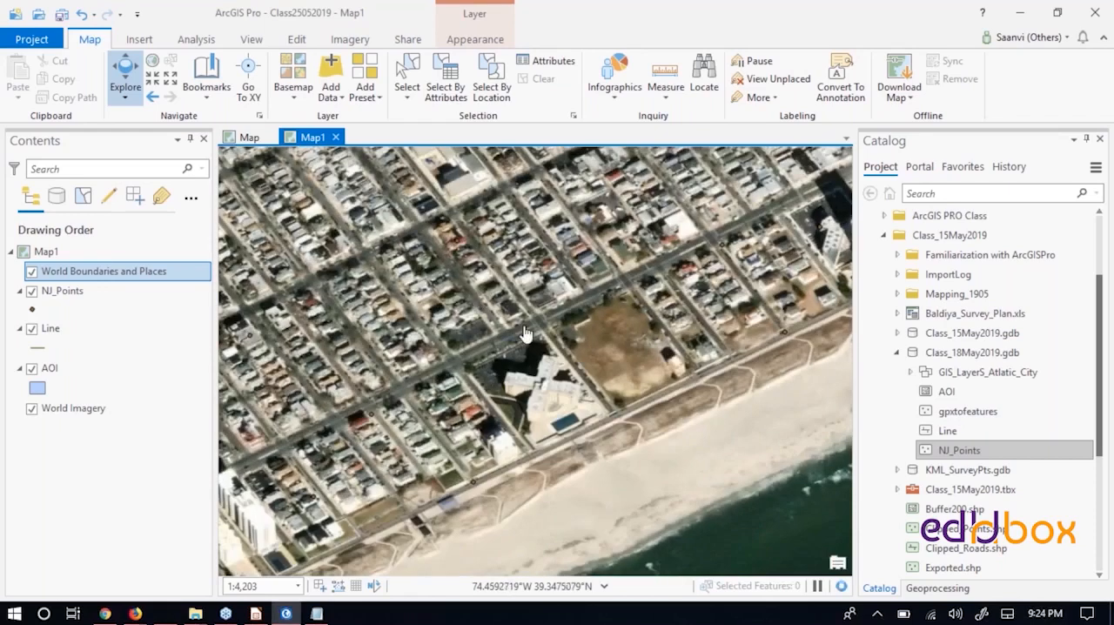
click(78, 271)
drag(68, 460, 67, 456)
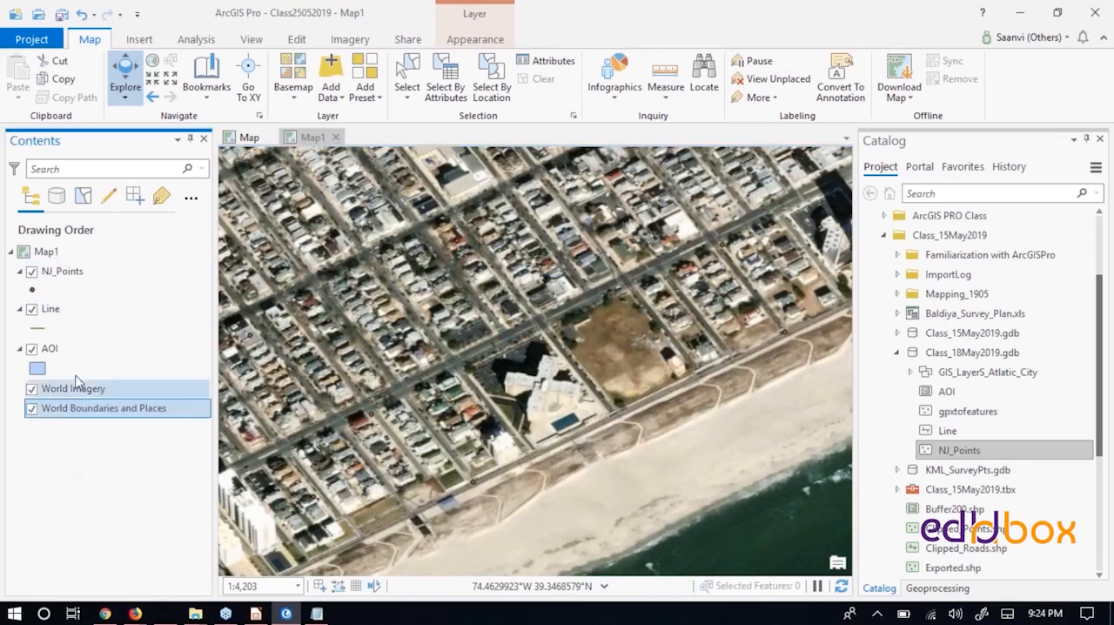
- Change the NJ_Points symbol to Circle 3 and apply a yellow color to it
click(32, 290)
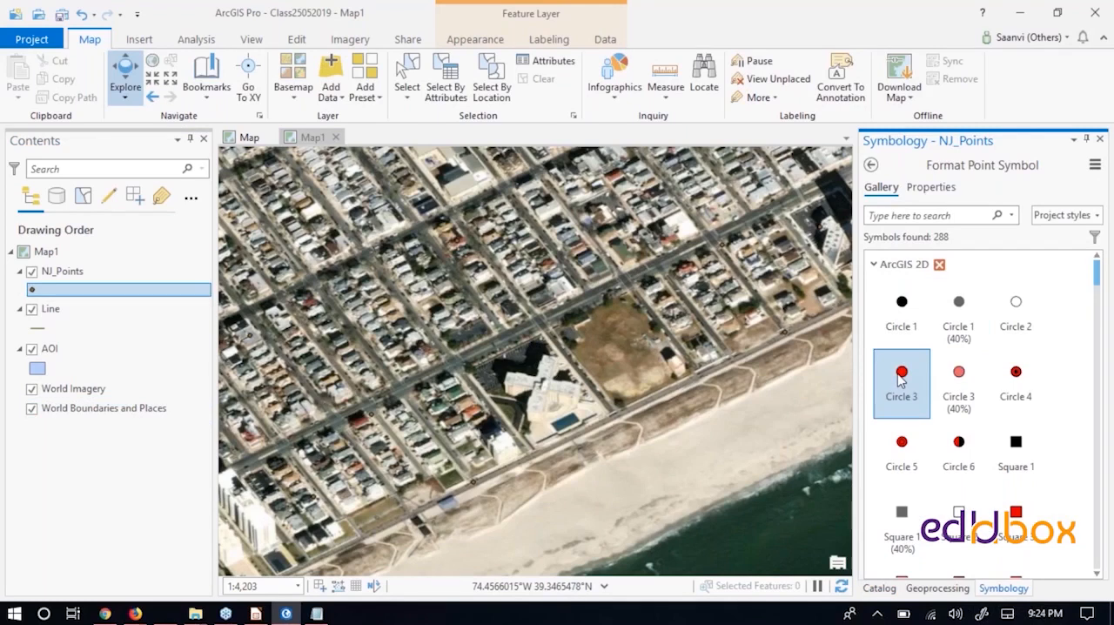
click(902, 383)
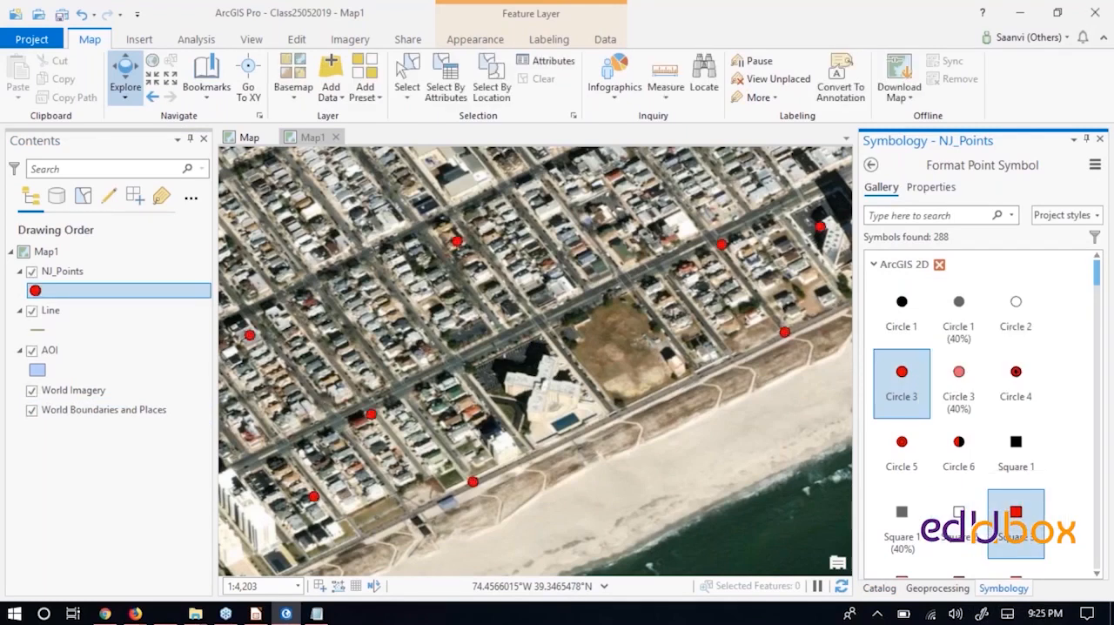
click(931, 189)
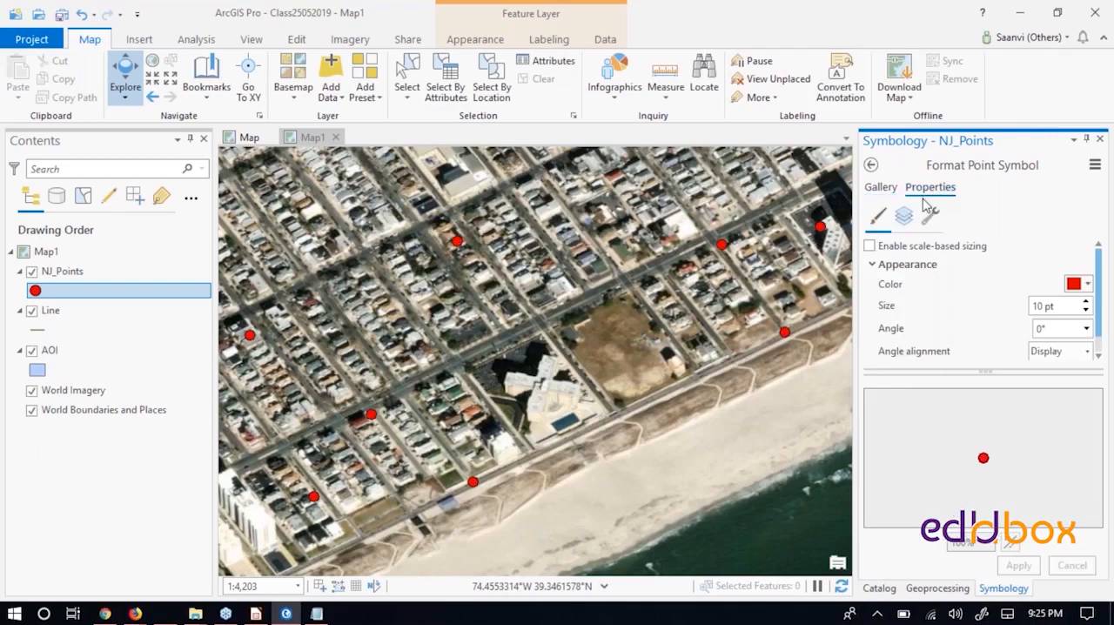
click(1076, 290)
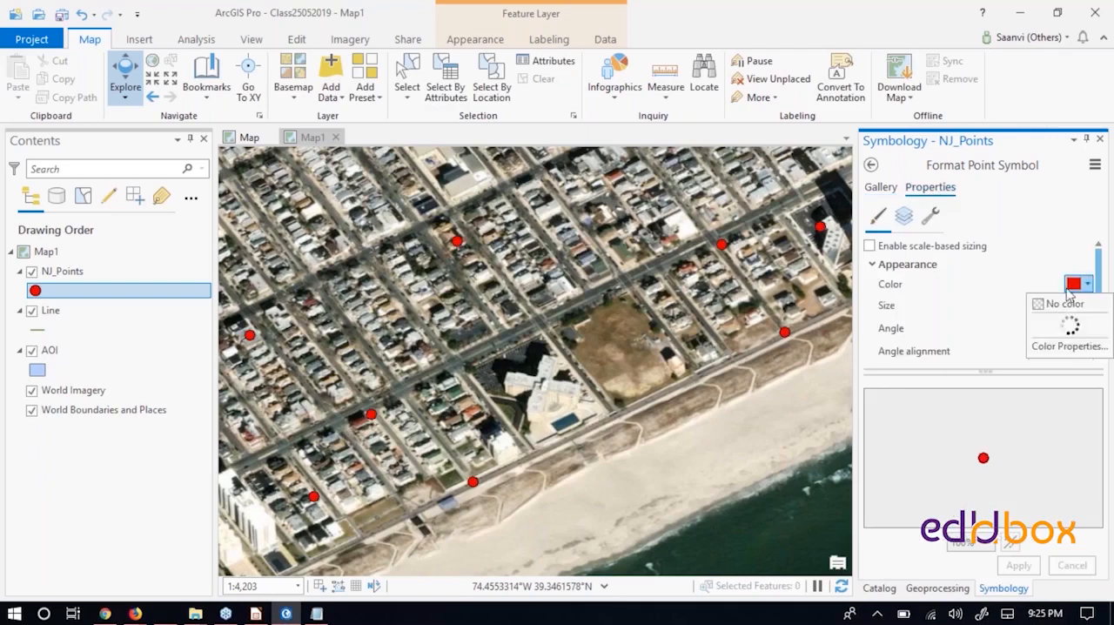
click(1087, 285)
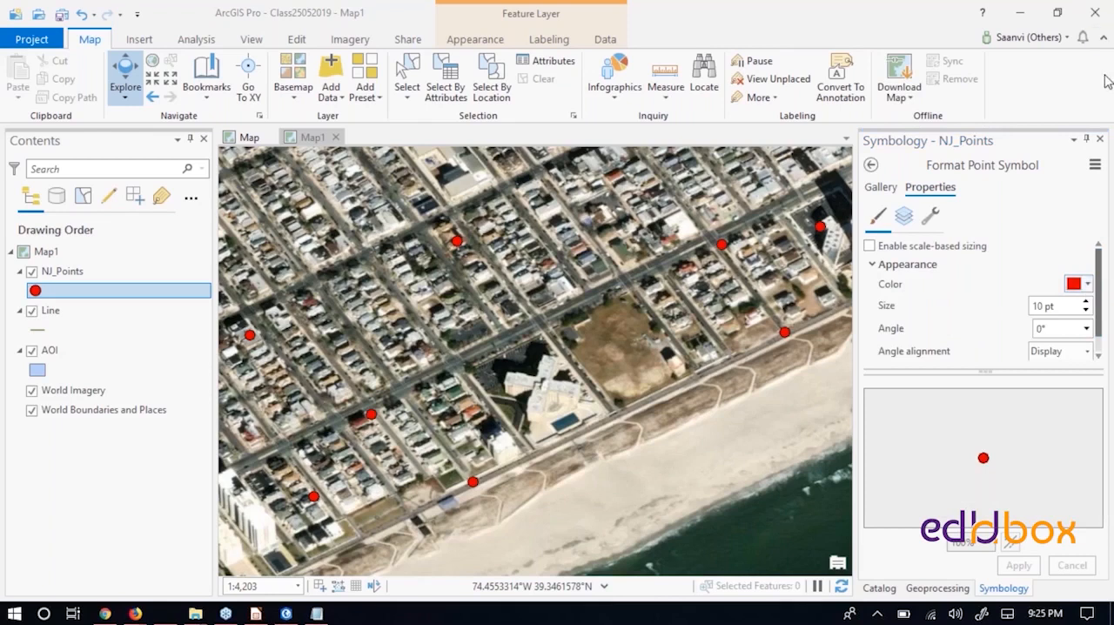
click(1087, 286)
click(1007, 349)
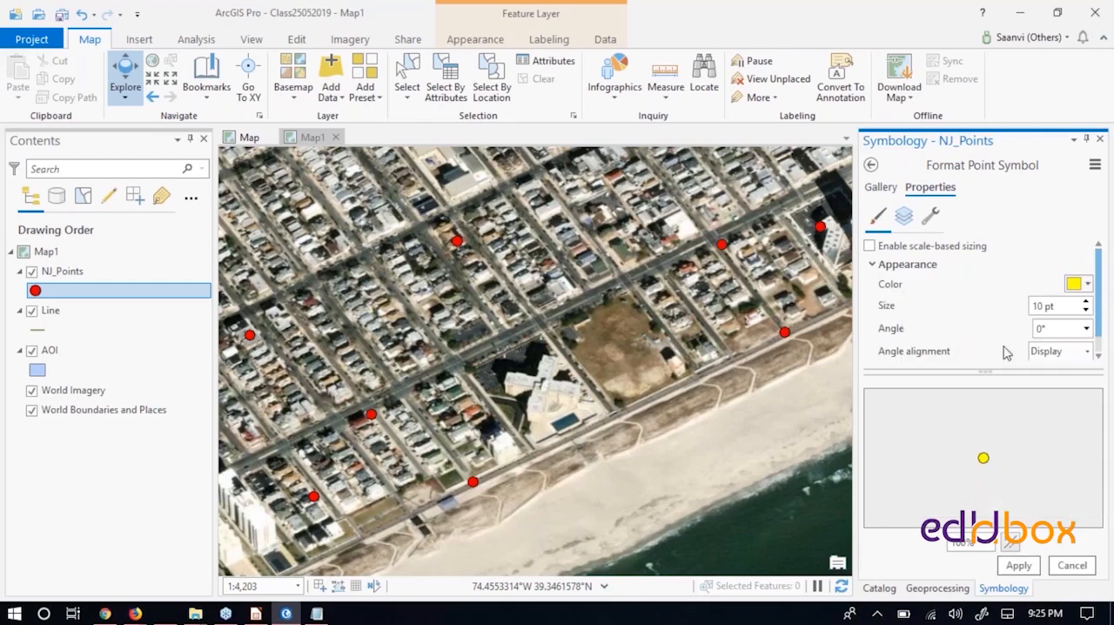
click(1014, 565)
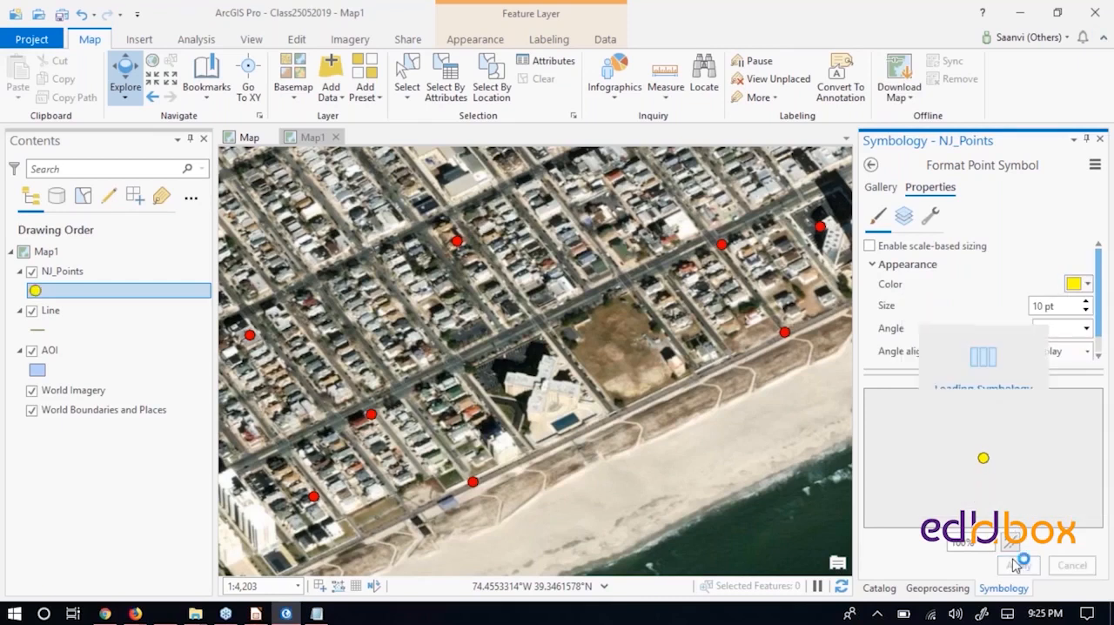
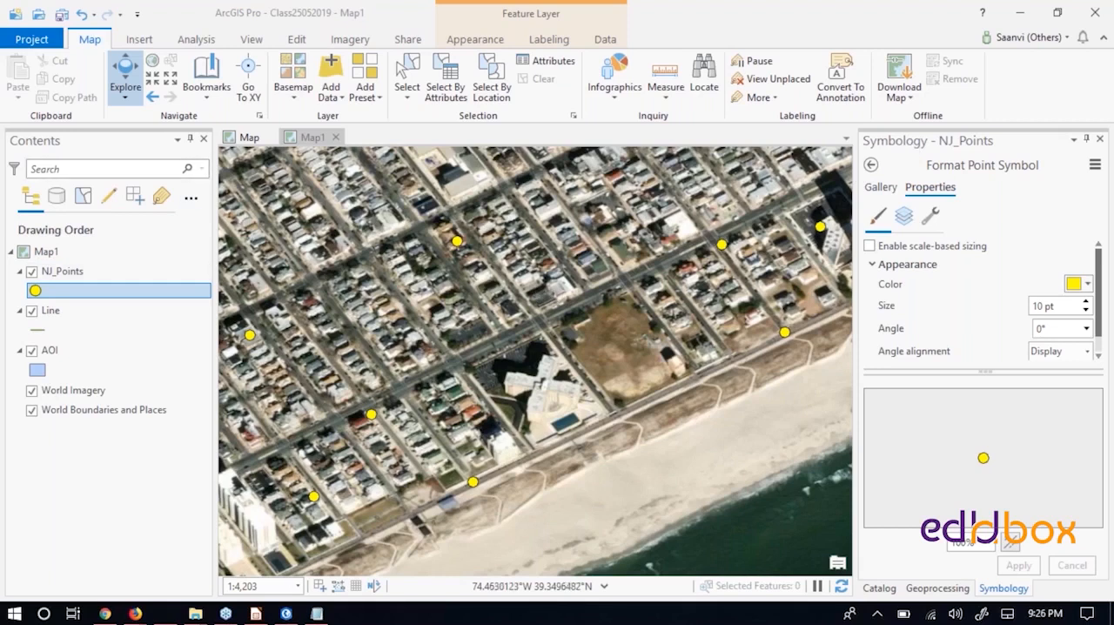
- In the first map, zoom to the TIS-Jaipur.jpg raster with the Topographic basemap hidden, and show the basemap again
click(250, 142)
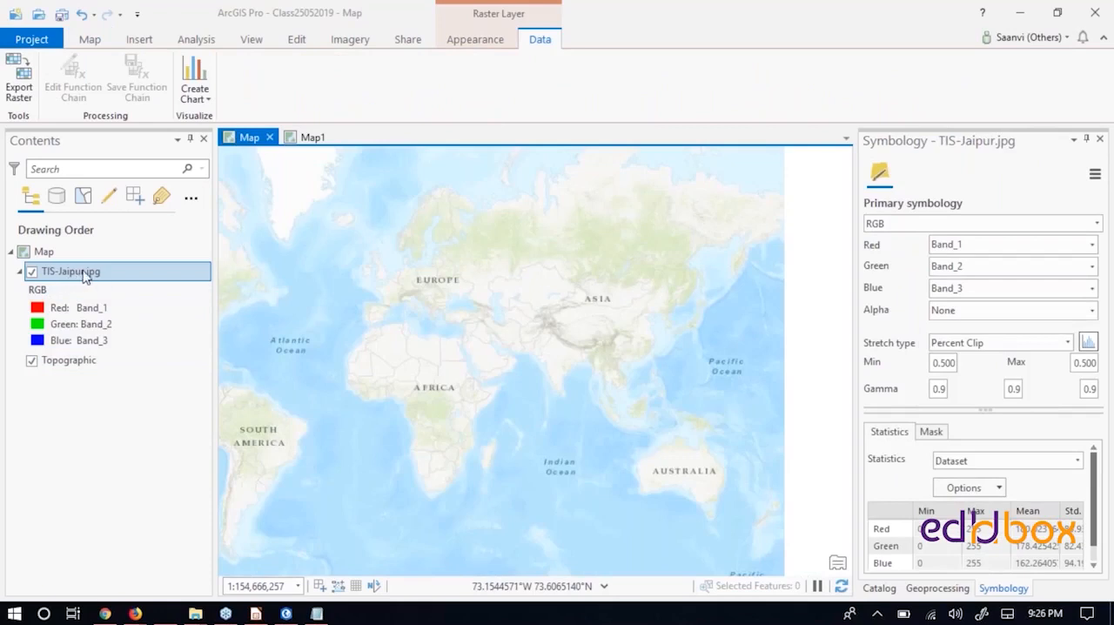
click(31, 361)
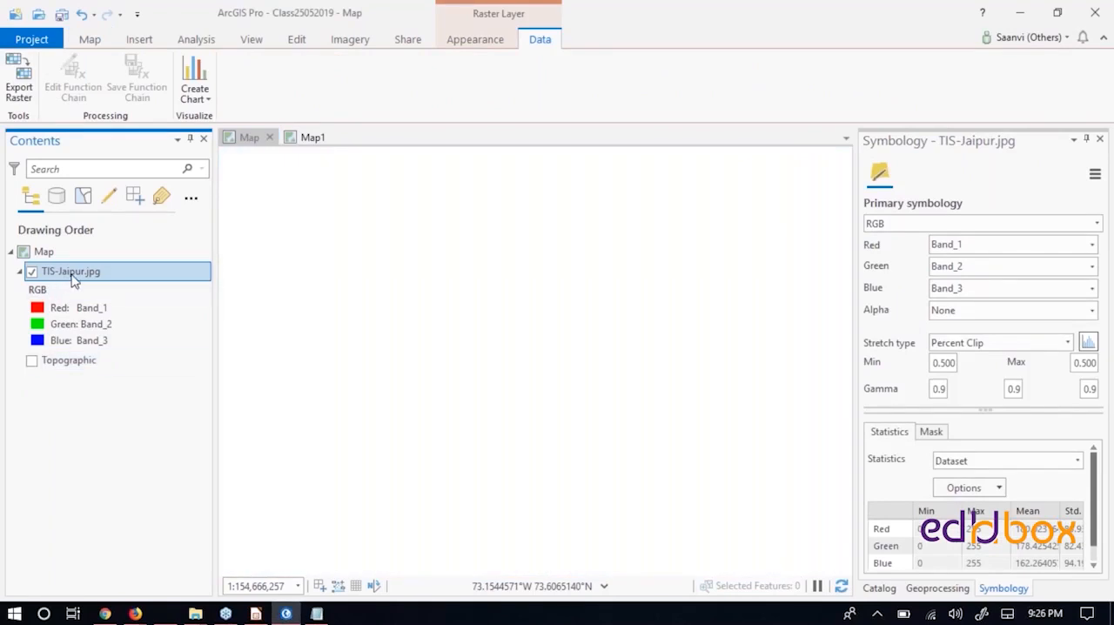
right_click(74, 275)
click(135, 317)
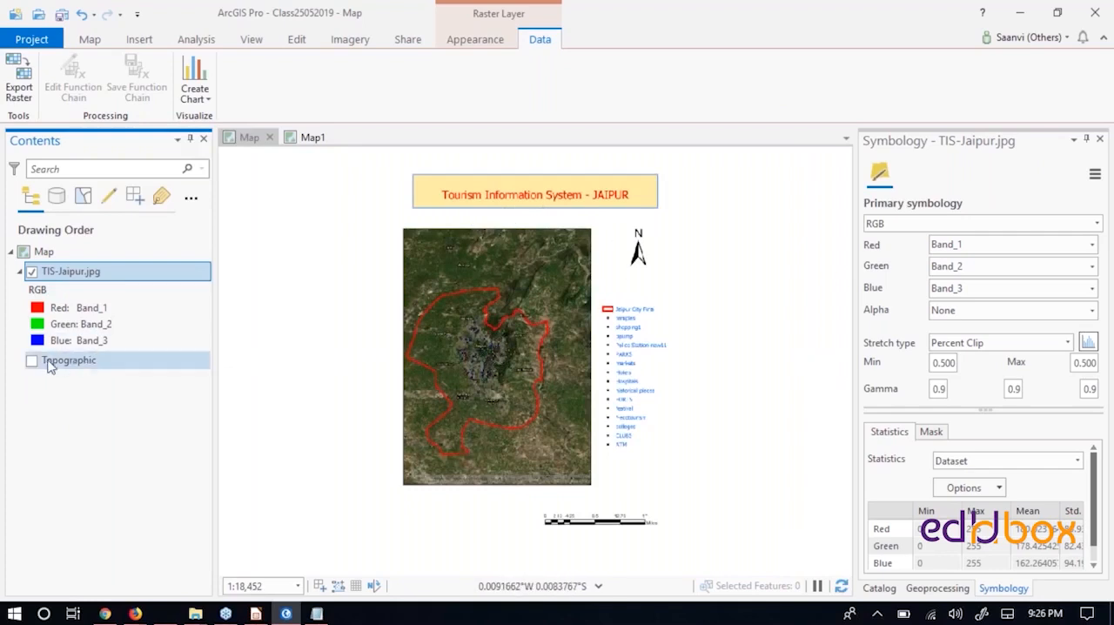
click(32, 361)
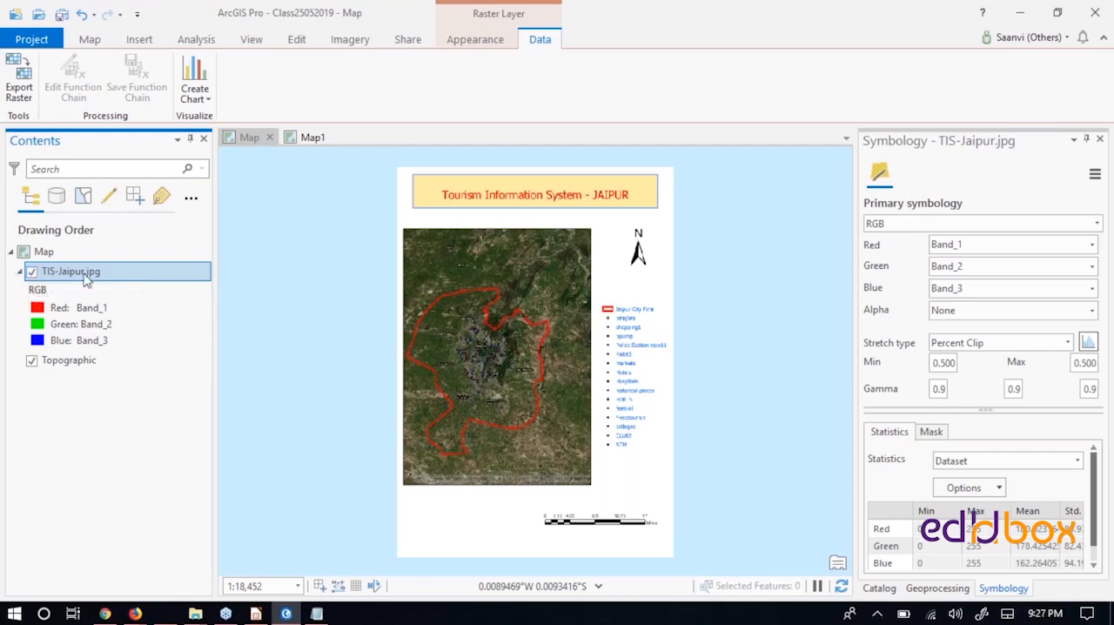
- In Map1, change the Line layer's symbol color to red and apply it
click(311, 137)
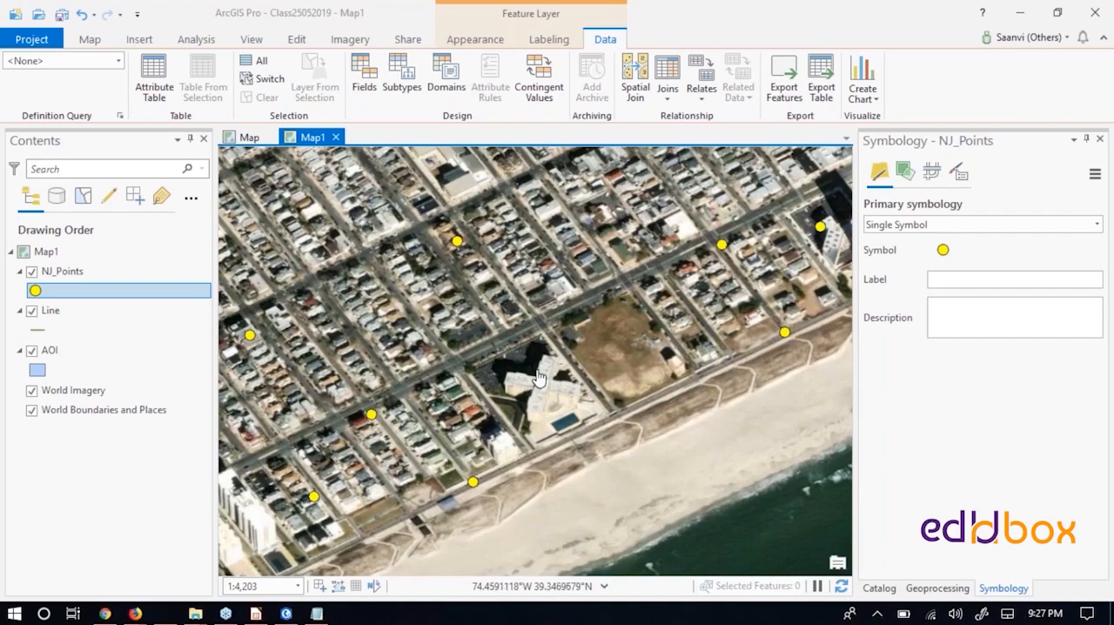
click(57, 315)
right_click(59, 317)
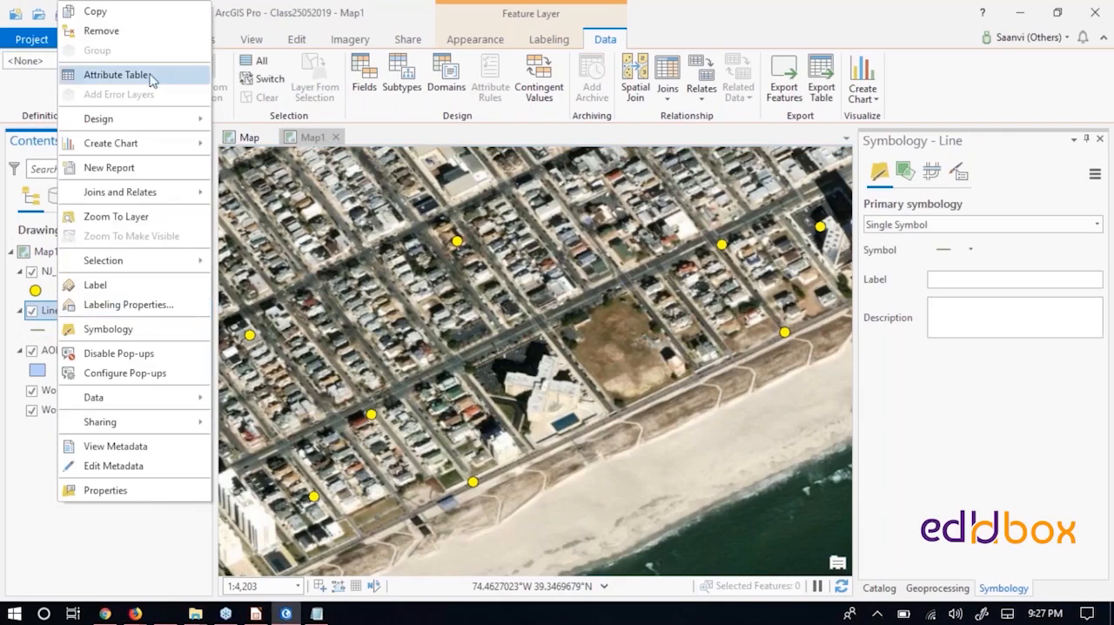
click(113, 217)
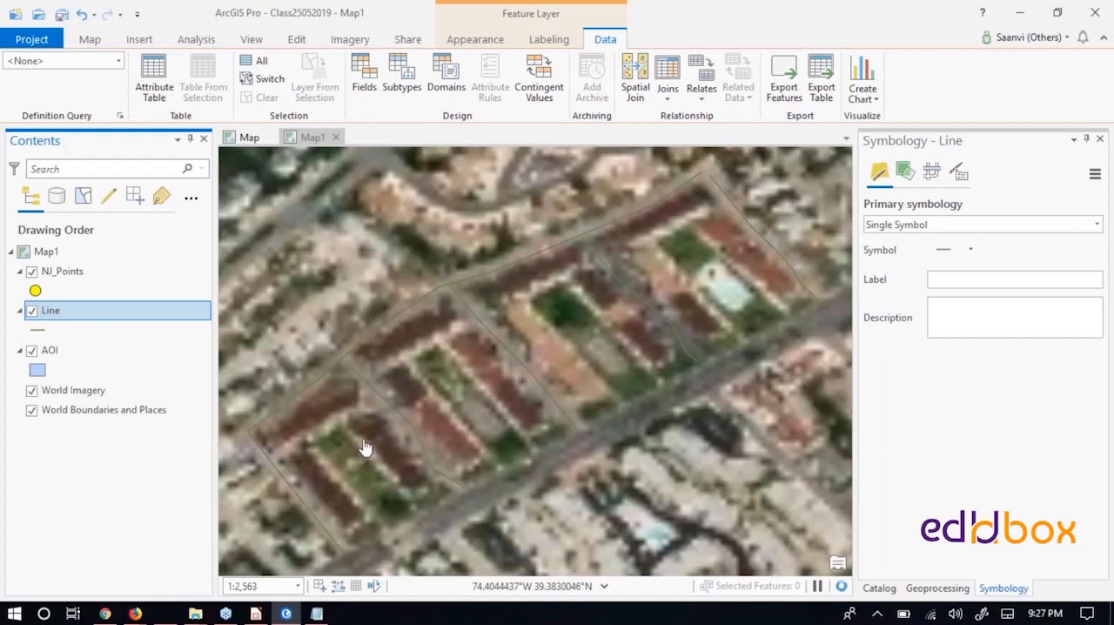
click(36, 331)
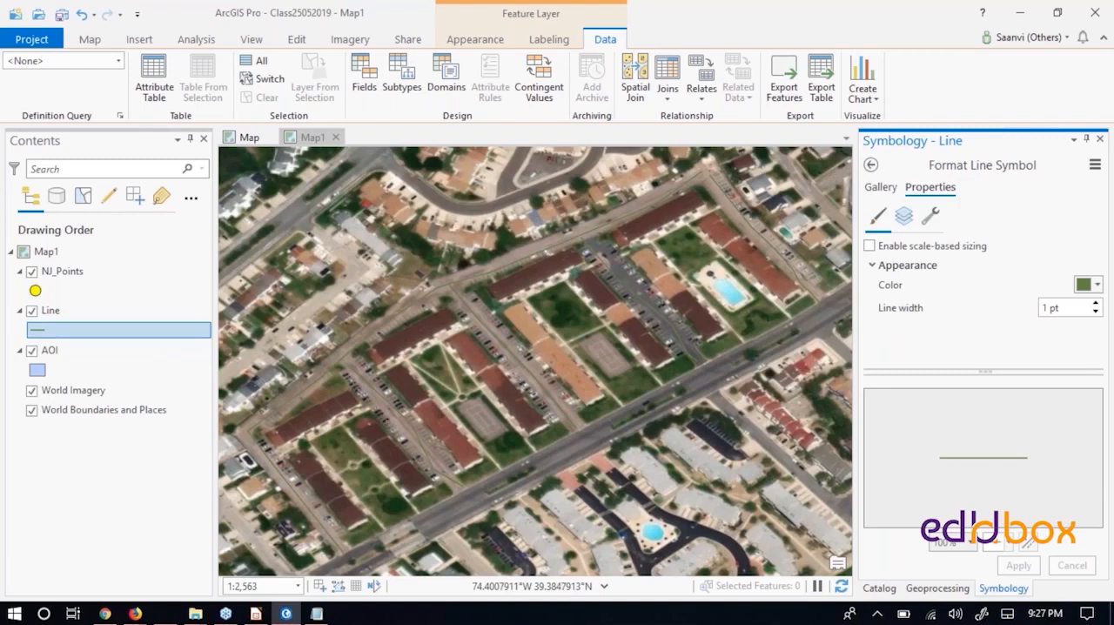
click(1085, 287)
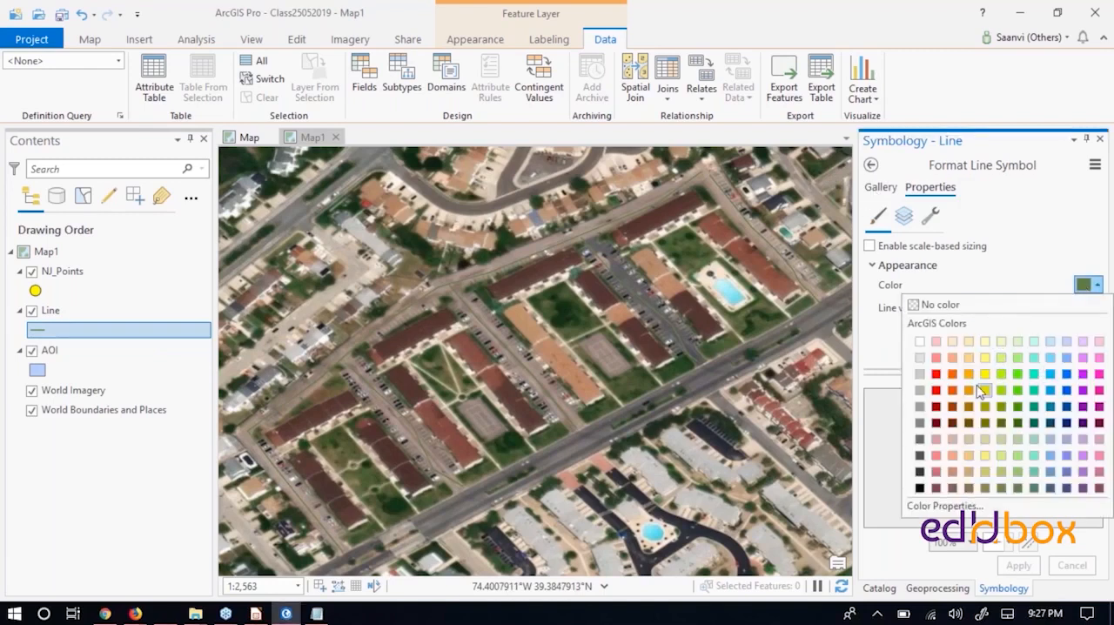
click(936, 376)
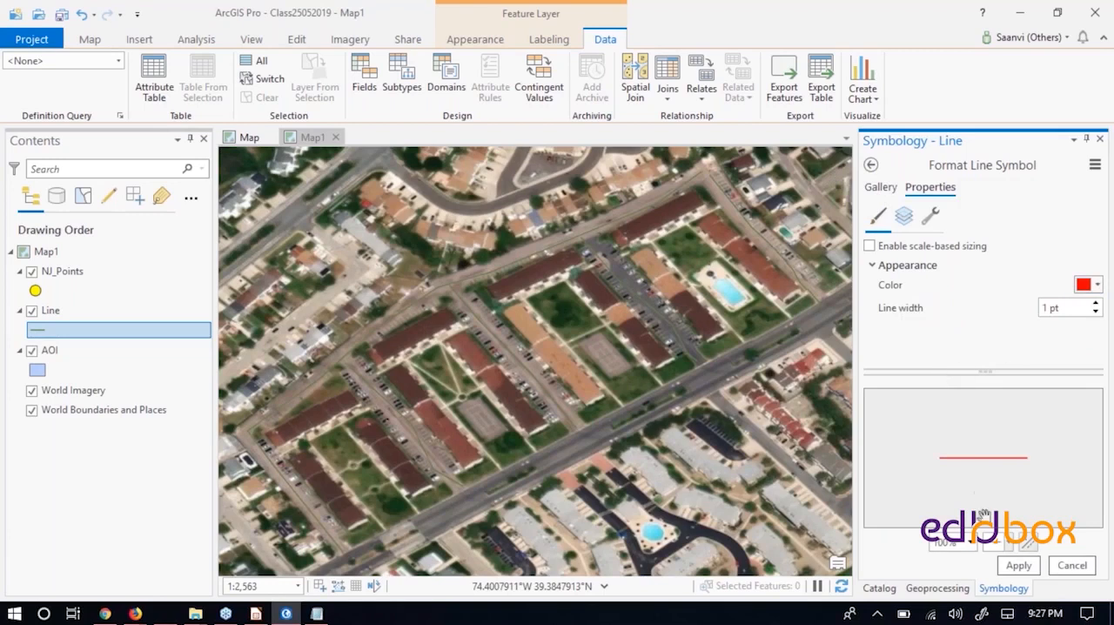
click(1018, 566)
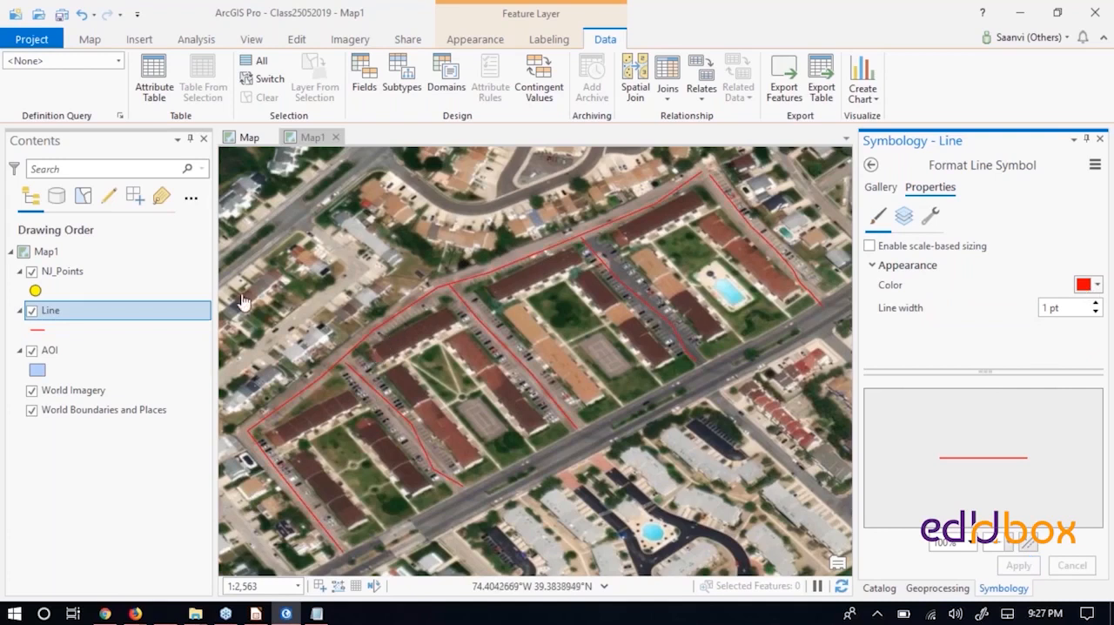
- Remove the AOI layer from Map1
click(70, 275)
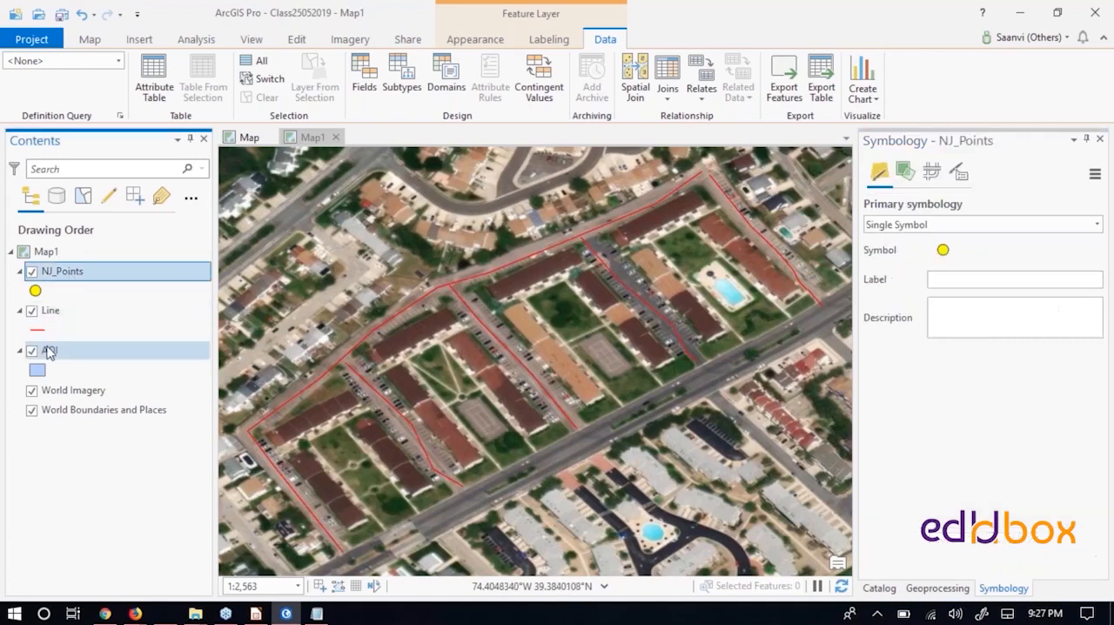
click(48, 354)
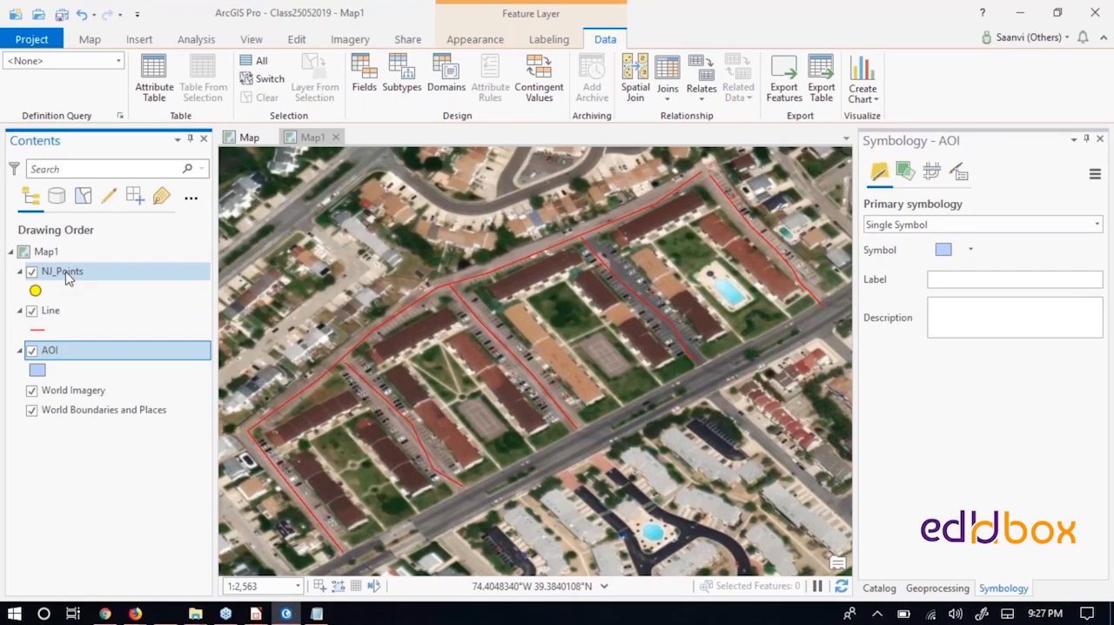
right_click(51, 354)
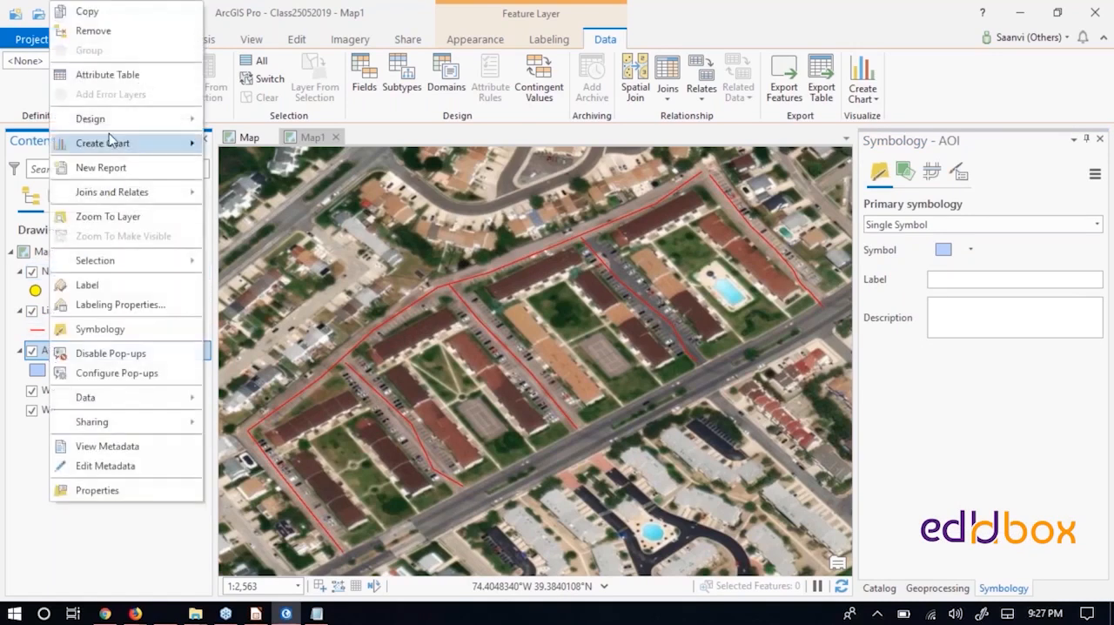
click(107, 34)
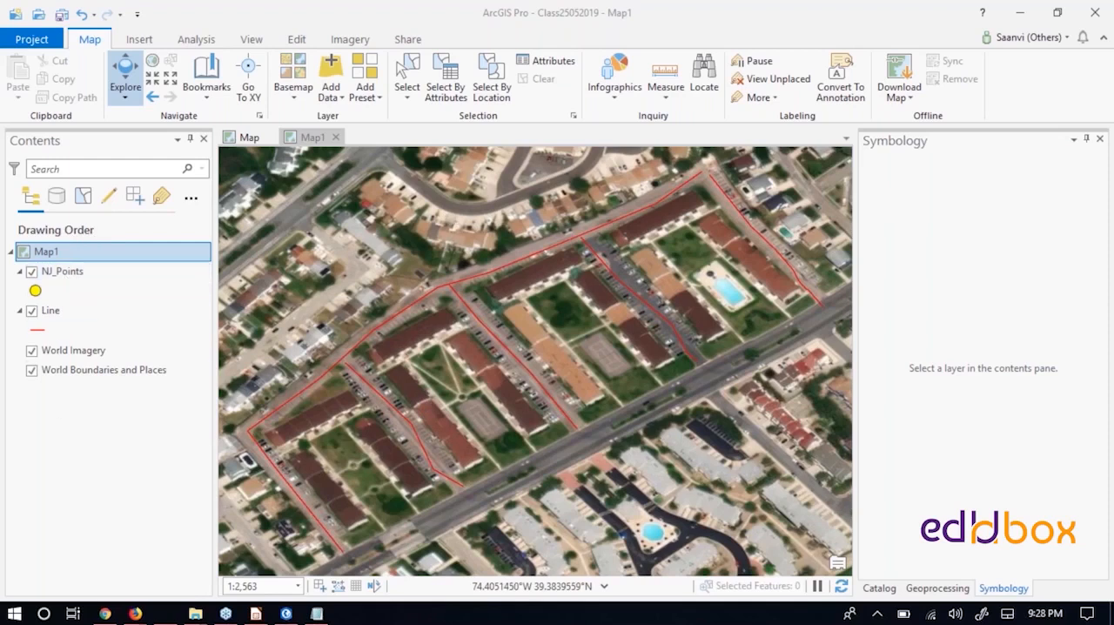
- In the first map, compare the contextual options offered for the Topographic basemap and the TIS-Jaipur.jpg raster layer
click(250, 139)
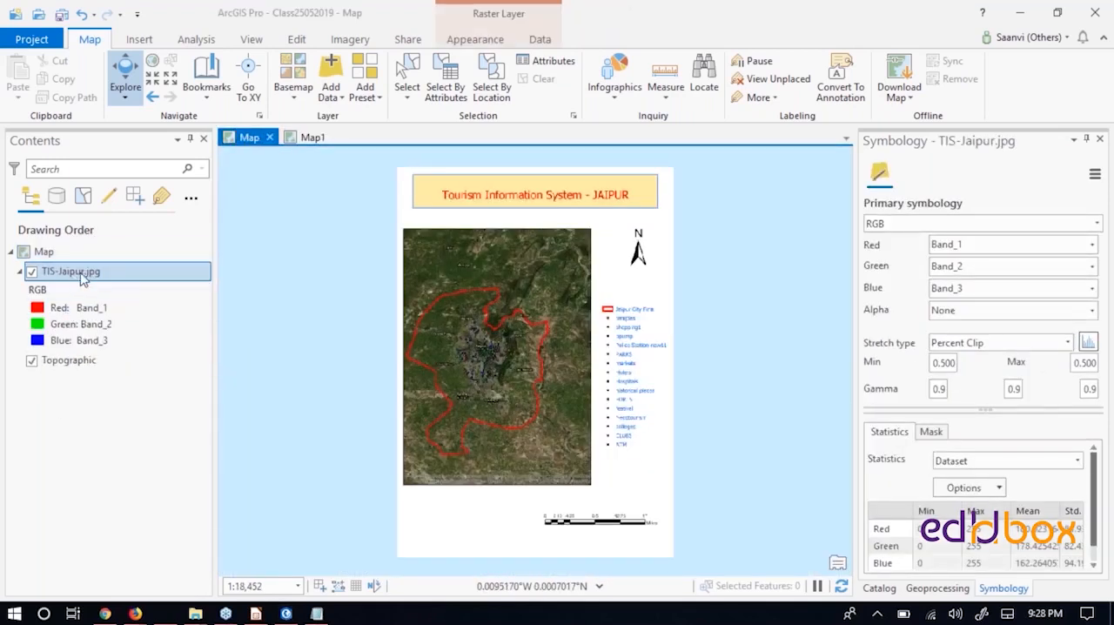
click(70, 360)
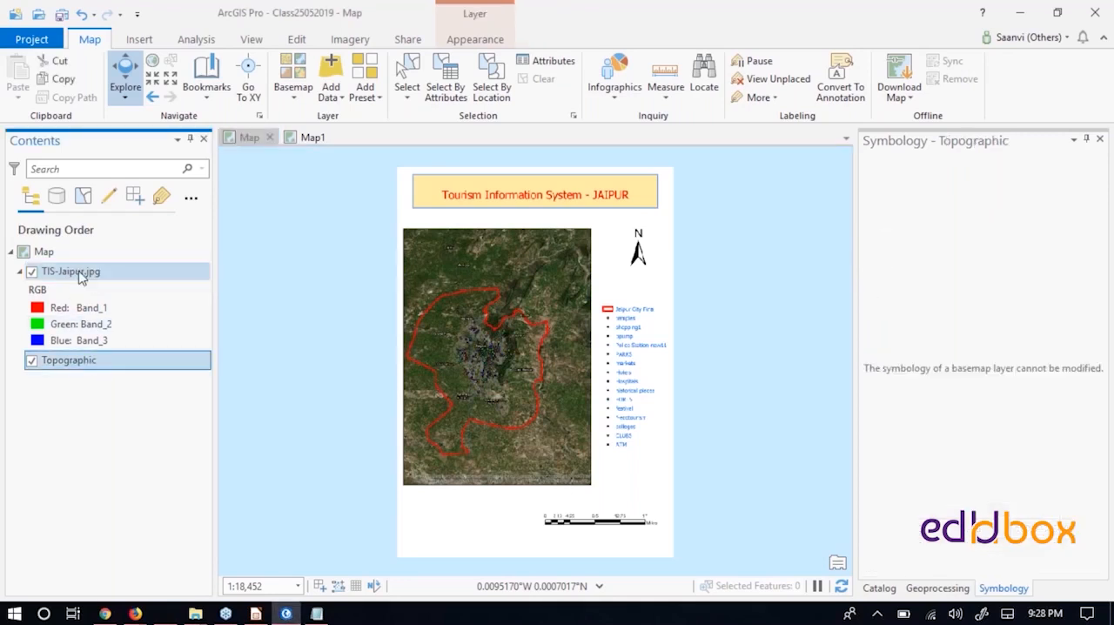
click(81, 275)
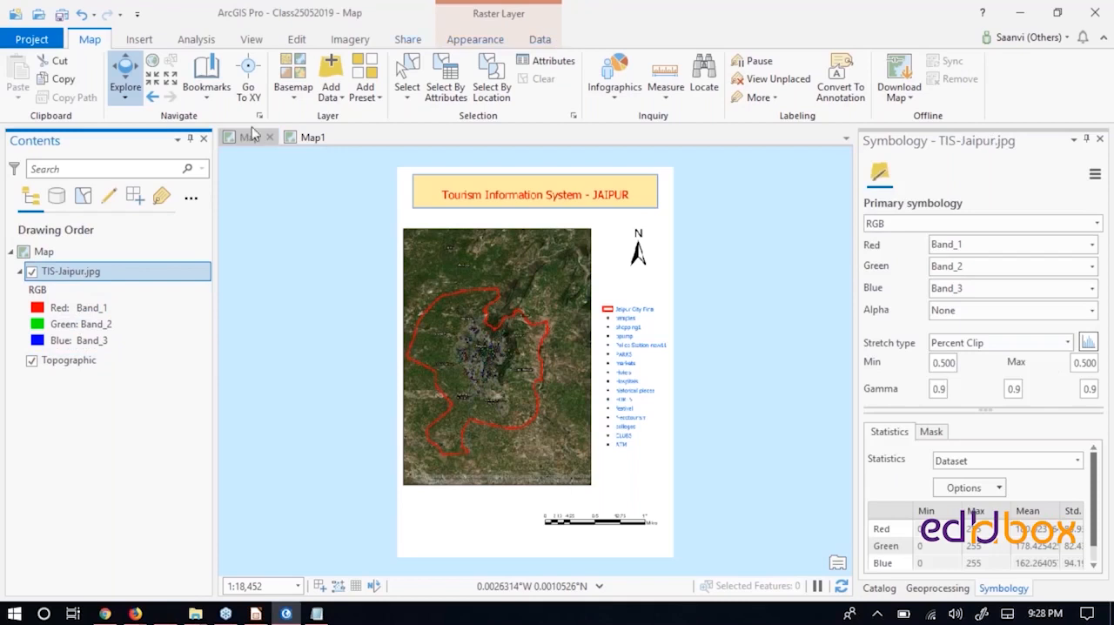
- Examine the Appearance, Labeling and Data options of the NJ_Points feature layer in Map1
click(309, 139)
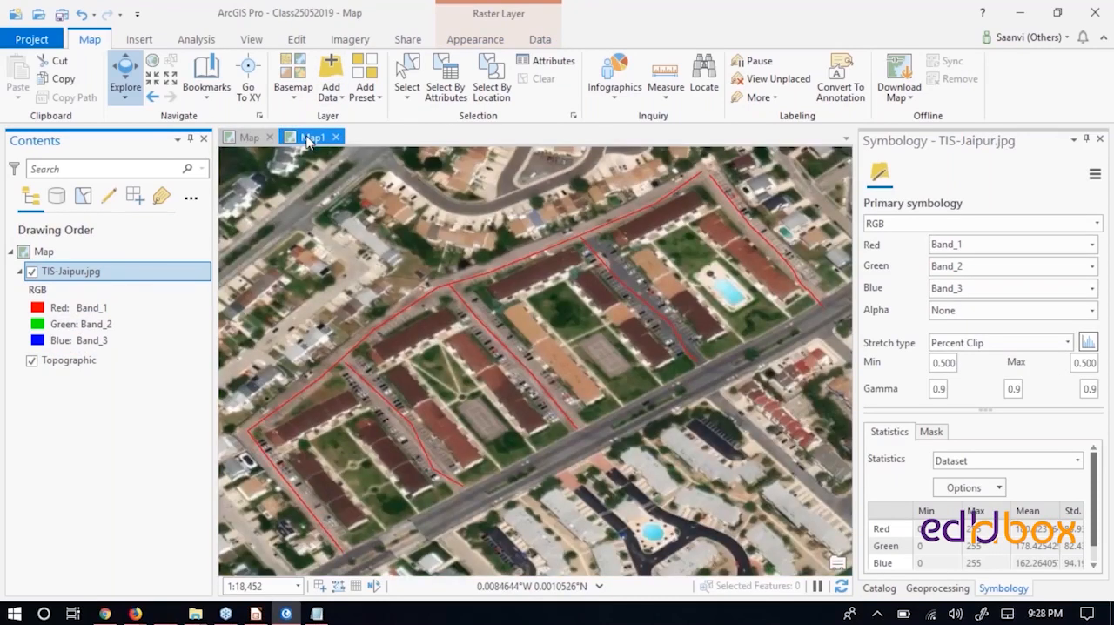
click(119, 271)
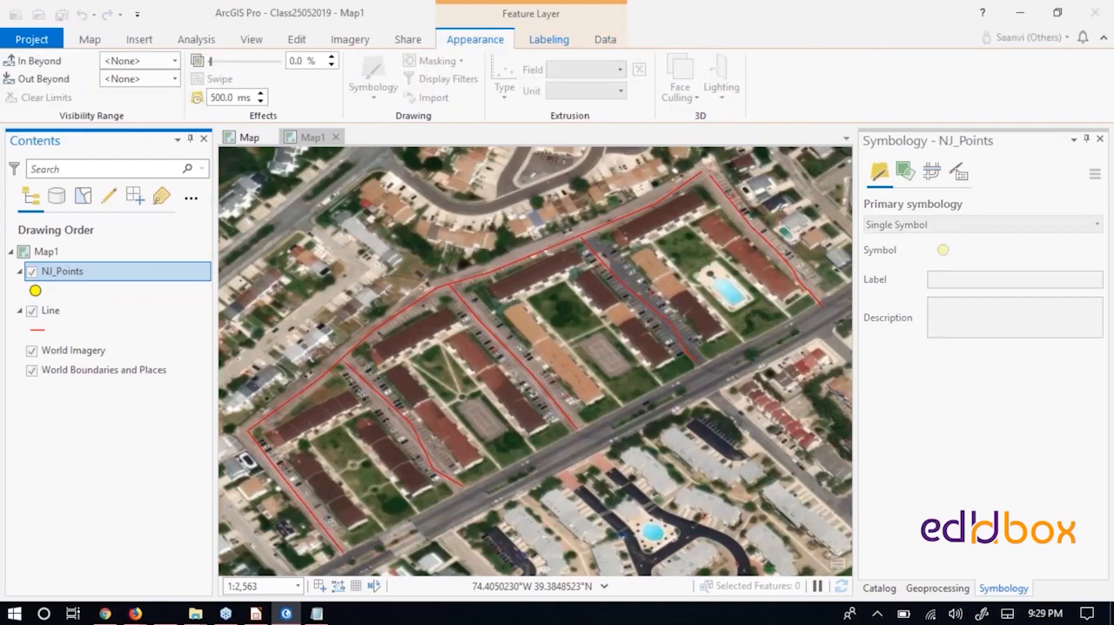
click(549, 39)
click(605, 39)
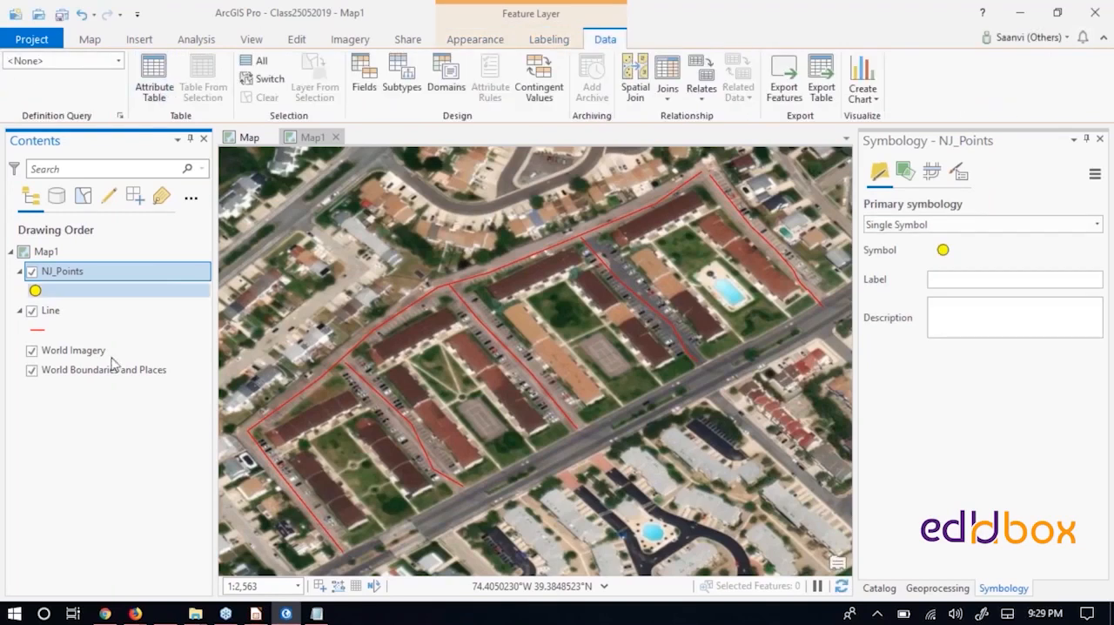
click(244, 139)
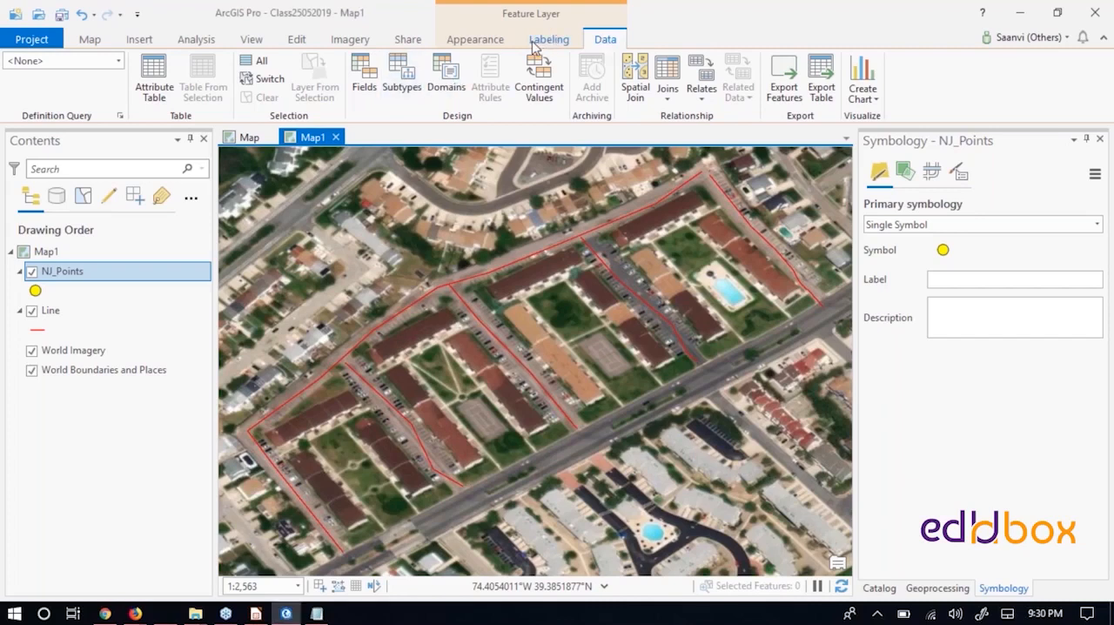
click(544, 41)
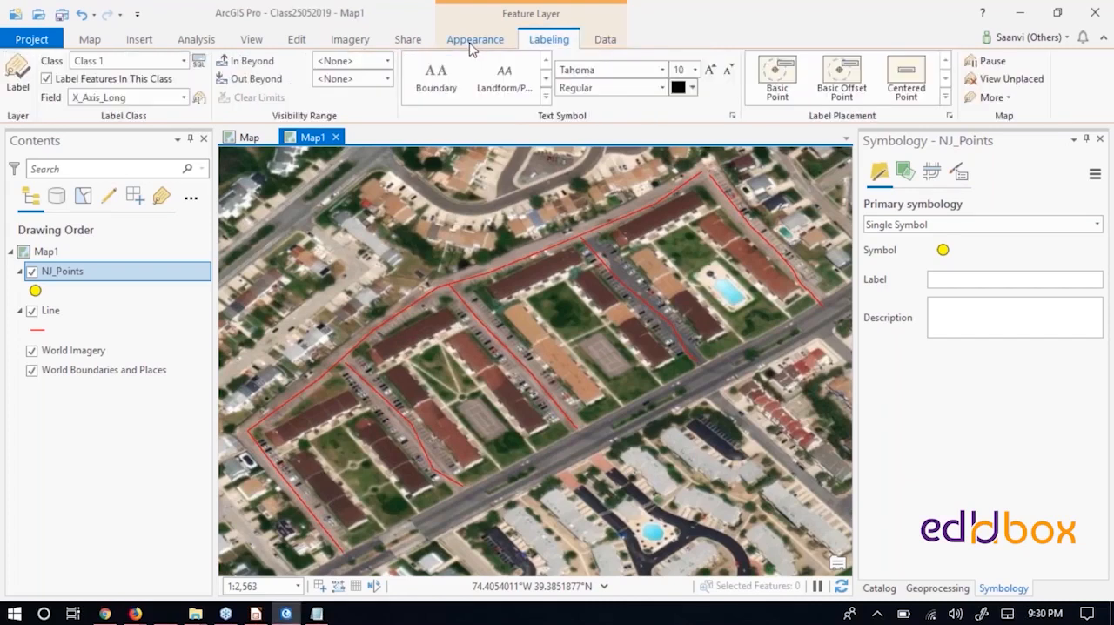
click(472, 44)
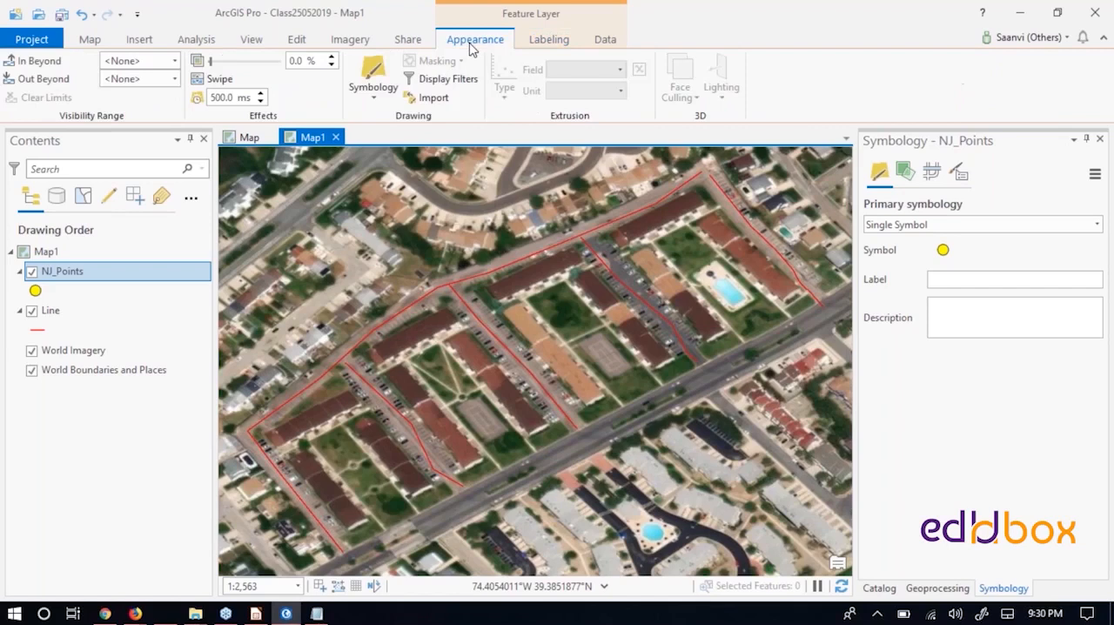
click(550, 40)
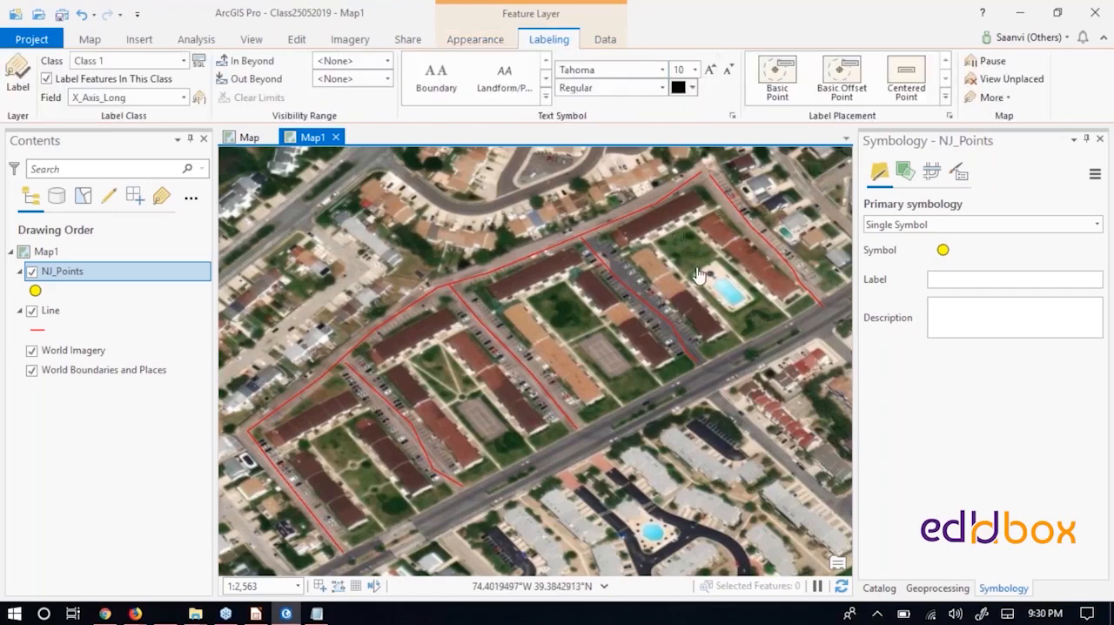
scroll(696, 275, down, 2)
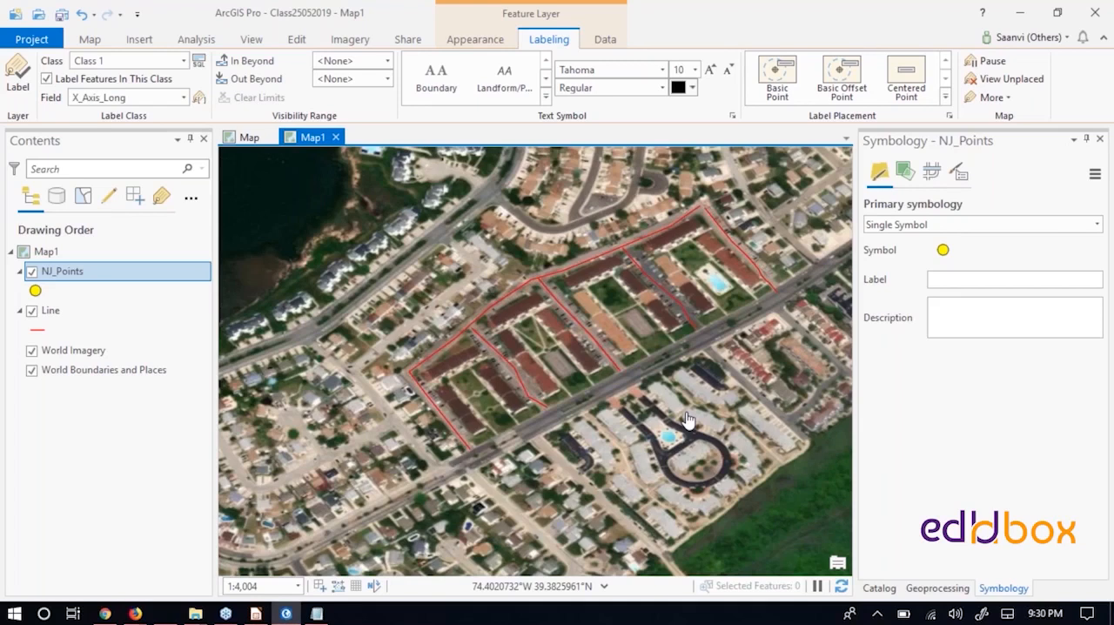
- Review the course module slide in LibreOffice Impress and the Reset Panes options in ArcGIS Pro, and return to the map showing TIS-Jaipur.jpg
click(256, 614)
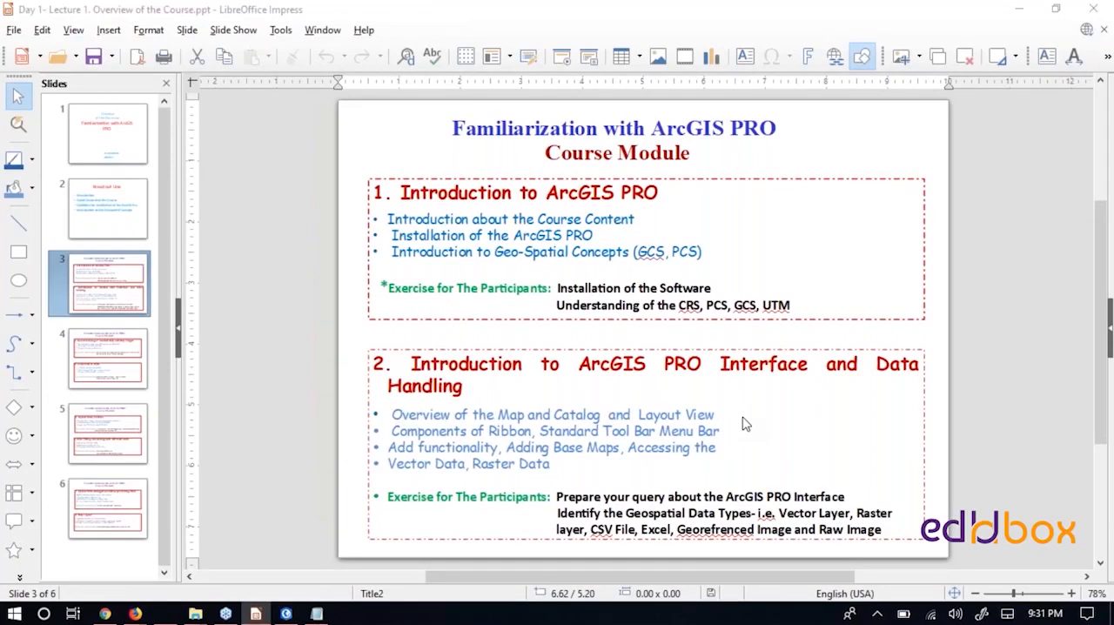
key(alt+Tab)
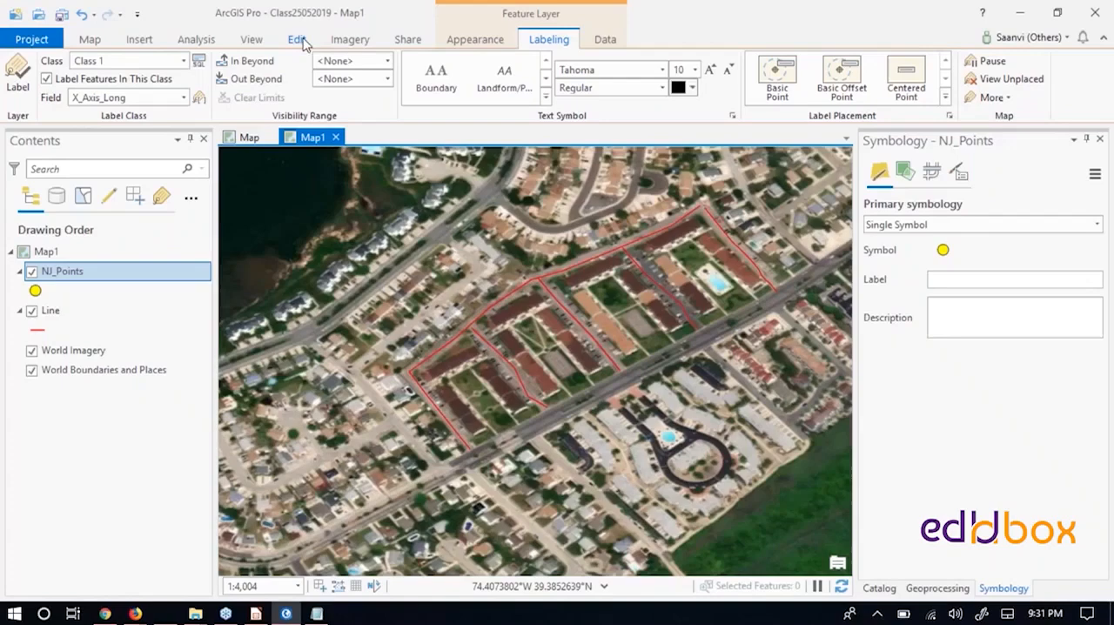
click(250, 40)
click(159, 94)
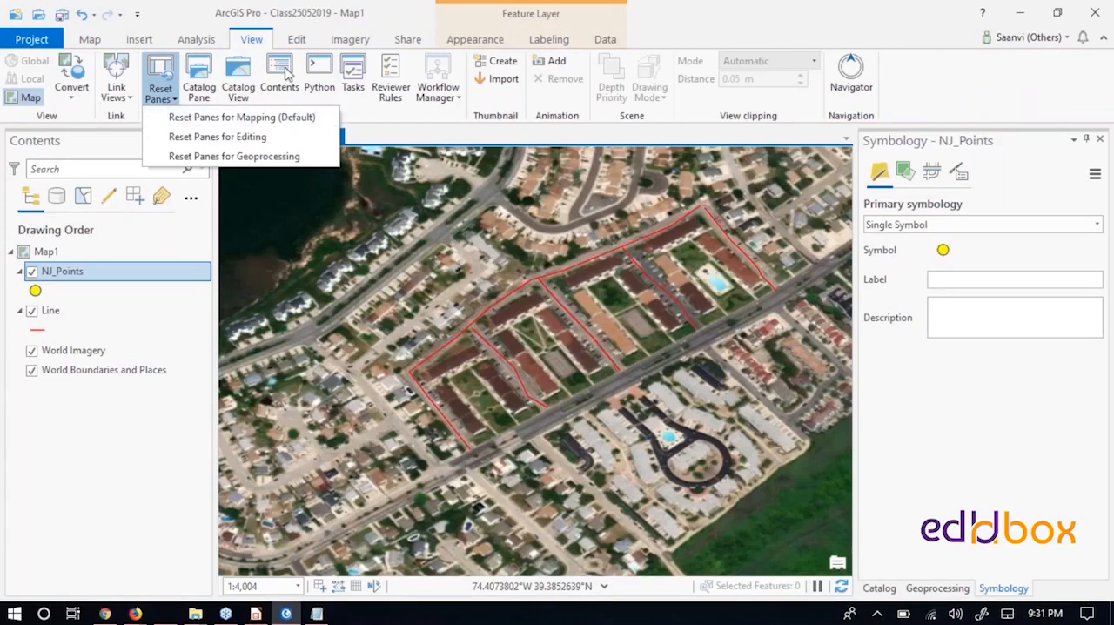
click(783, 26)
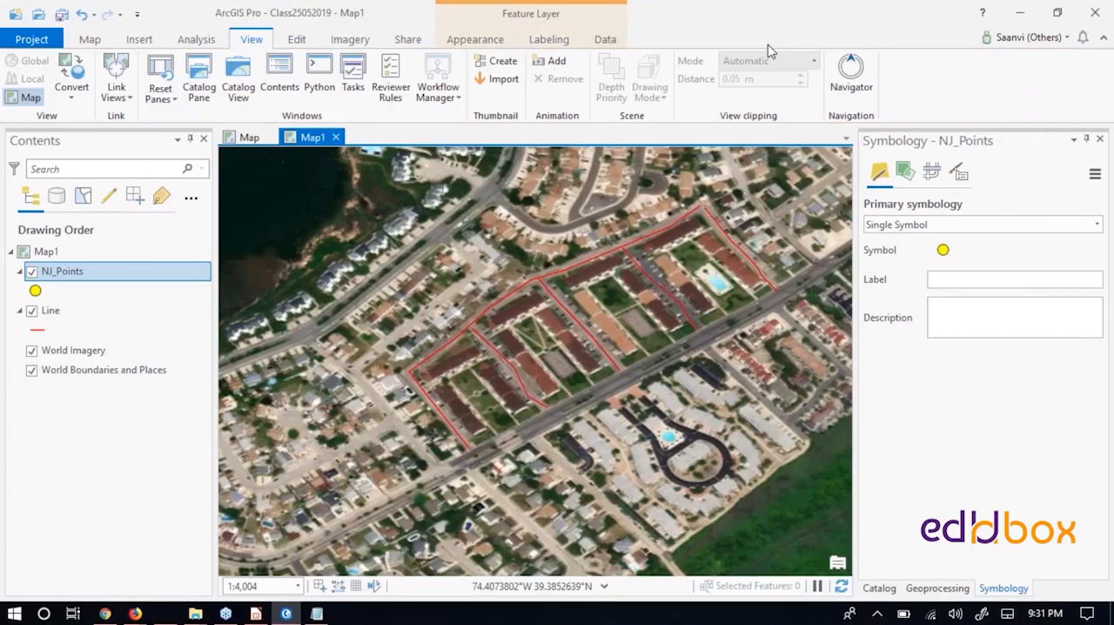
key(alt+Tab)
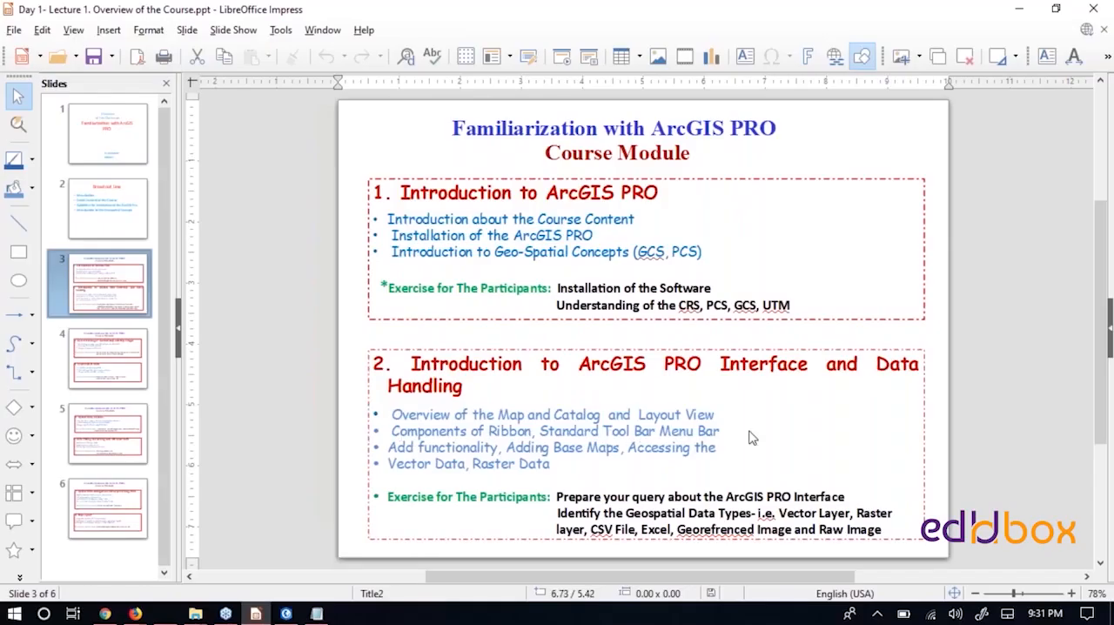
key(alt+Tab)
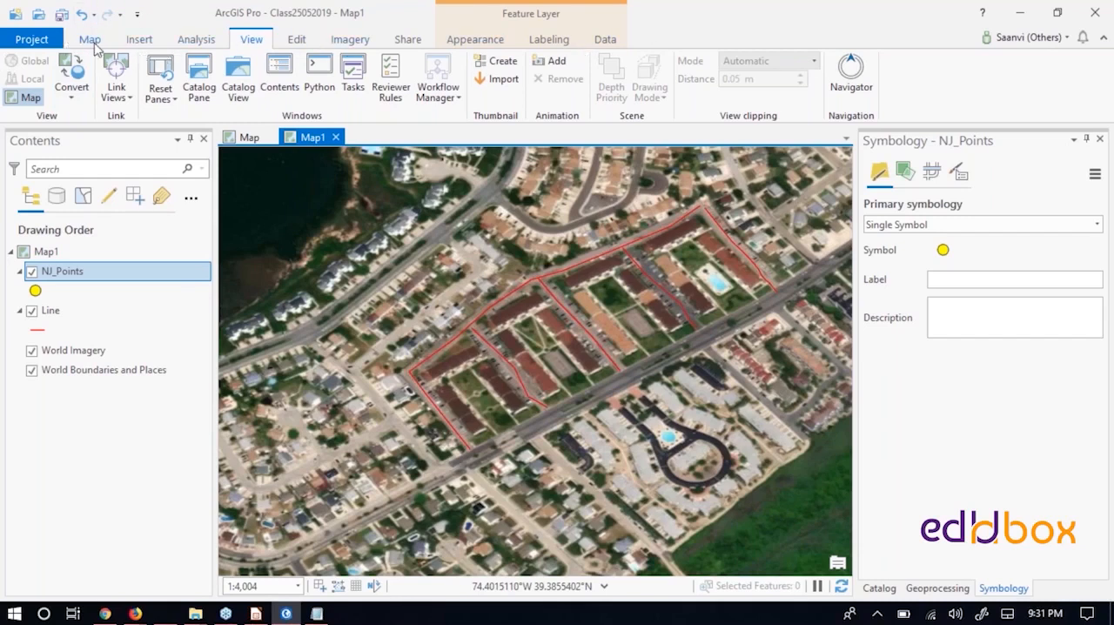
click(248, 137)
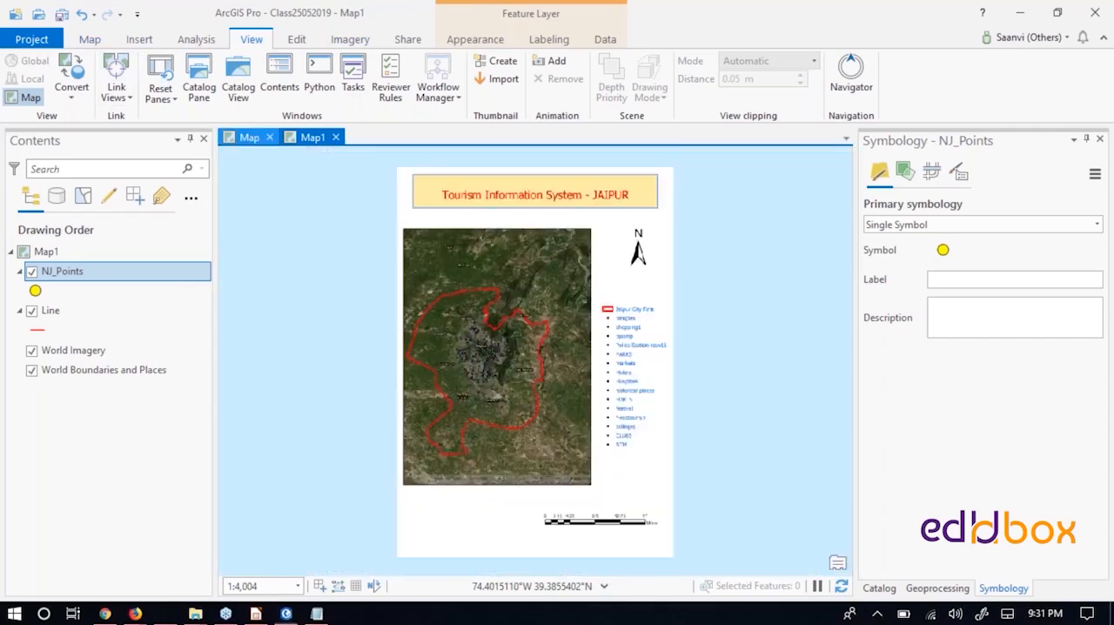